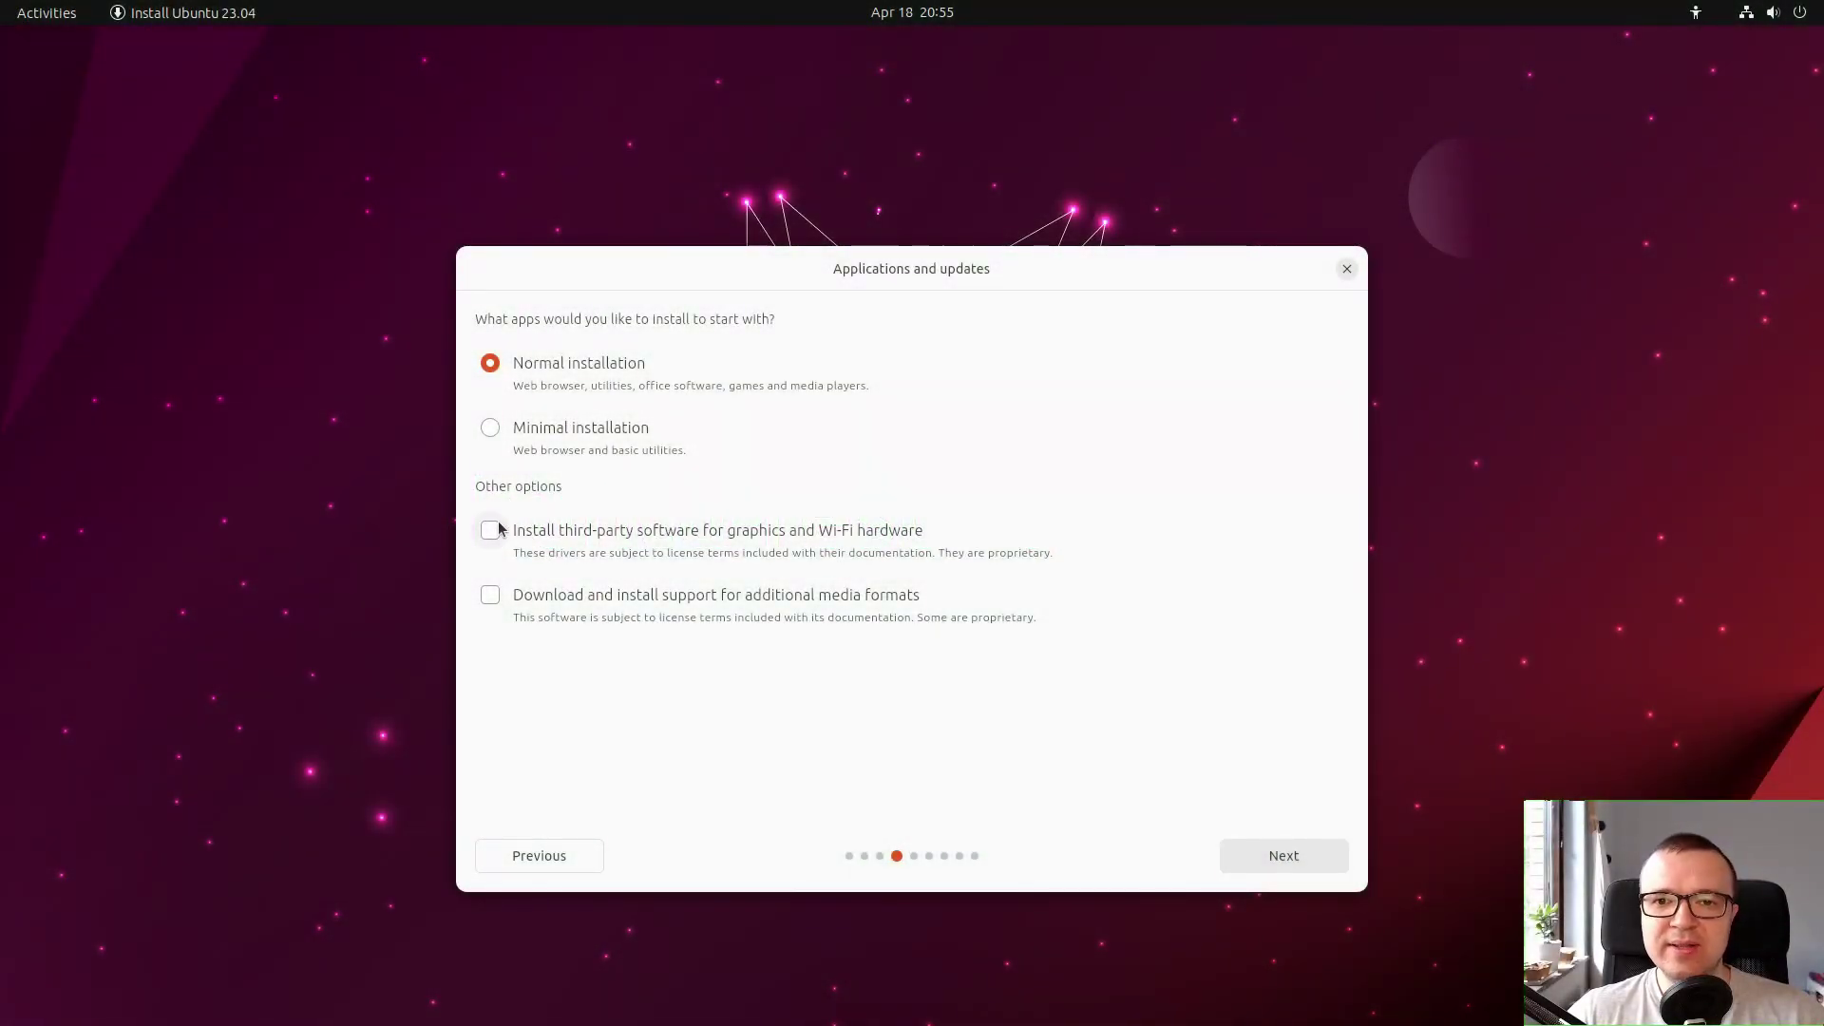
Step: Opt into third-party drivers and extra media formats, then install ubuntu-restricted-extras with sudo apt
{"action": "left_click", "coordinate": [494, 530]}
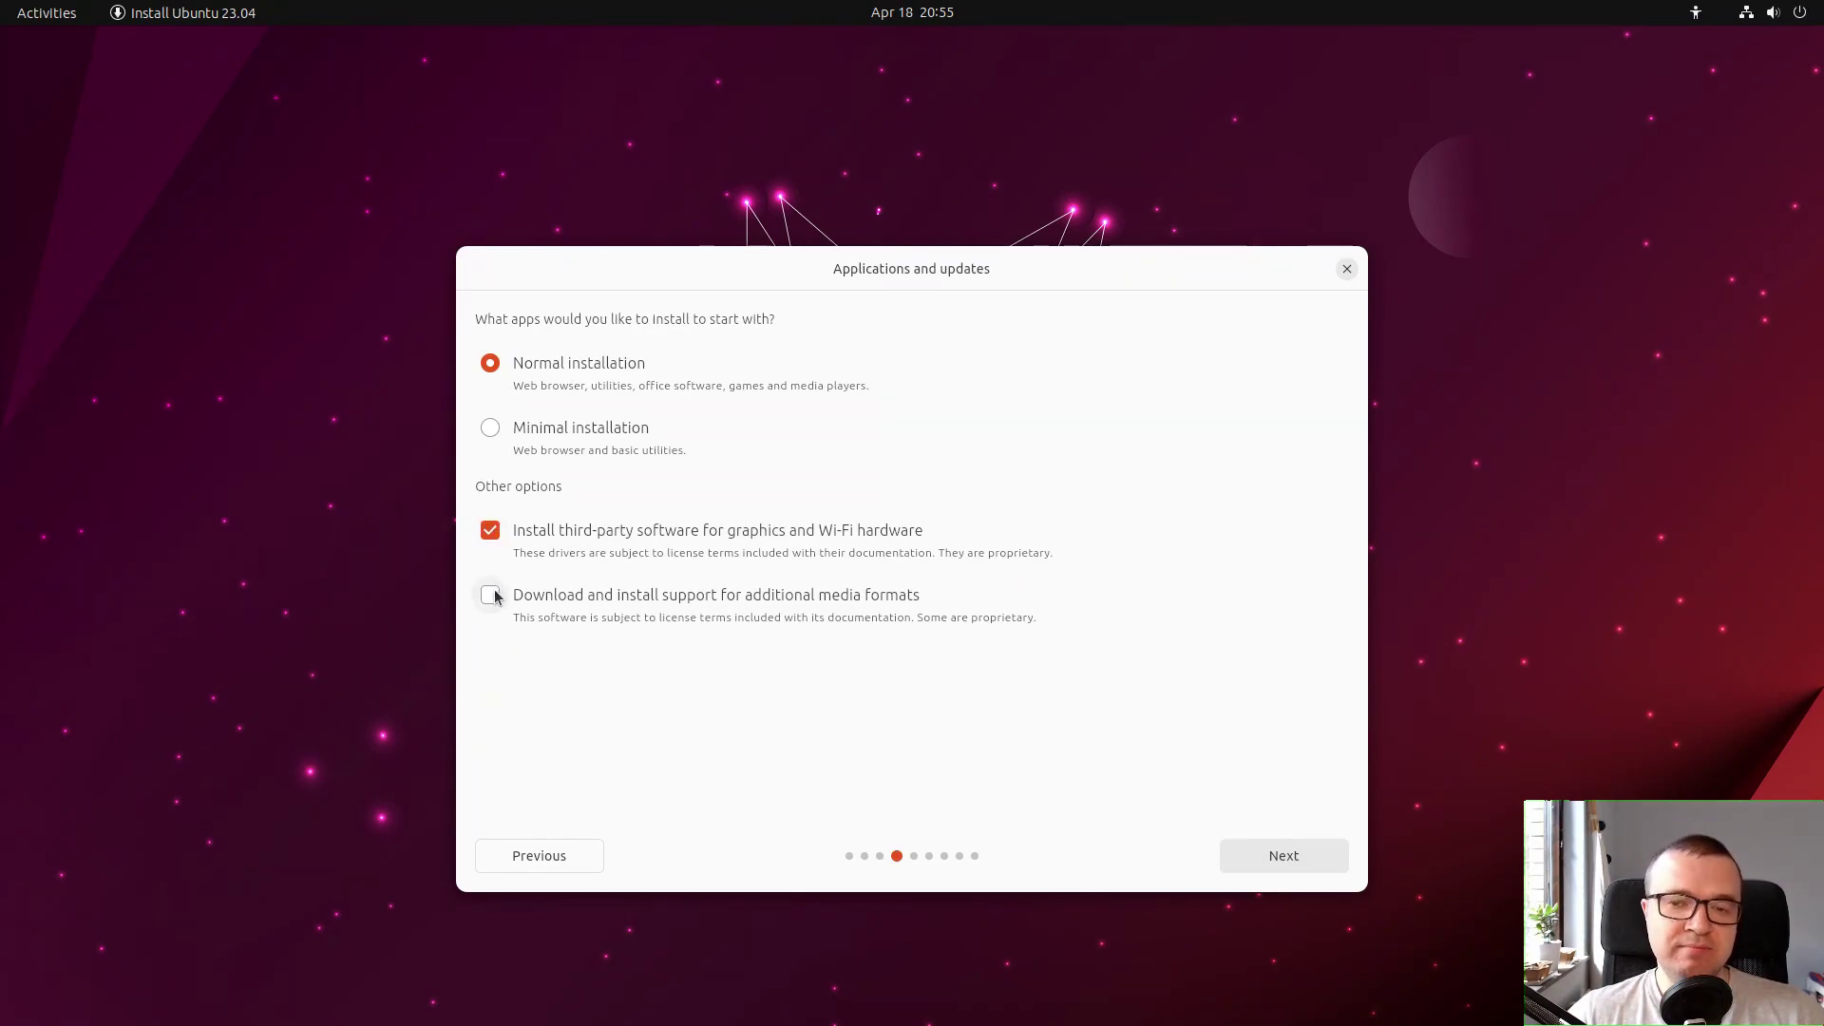
{"action": "left_click", "coordinate": [493, 595]}
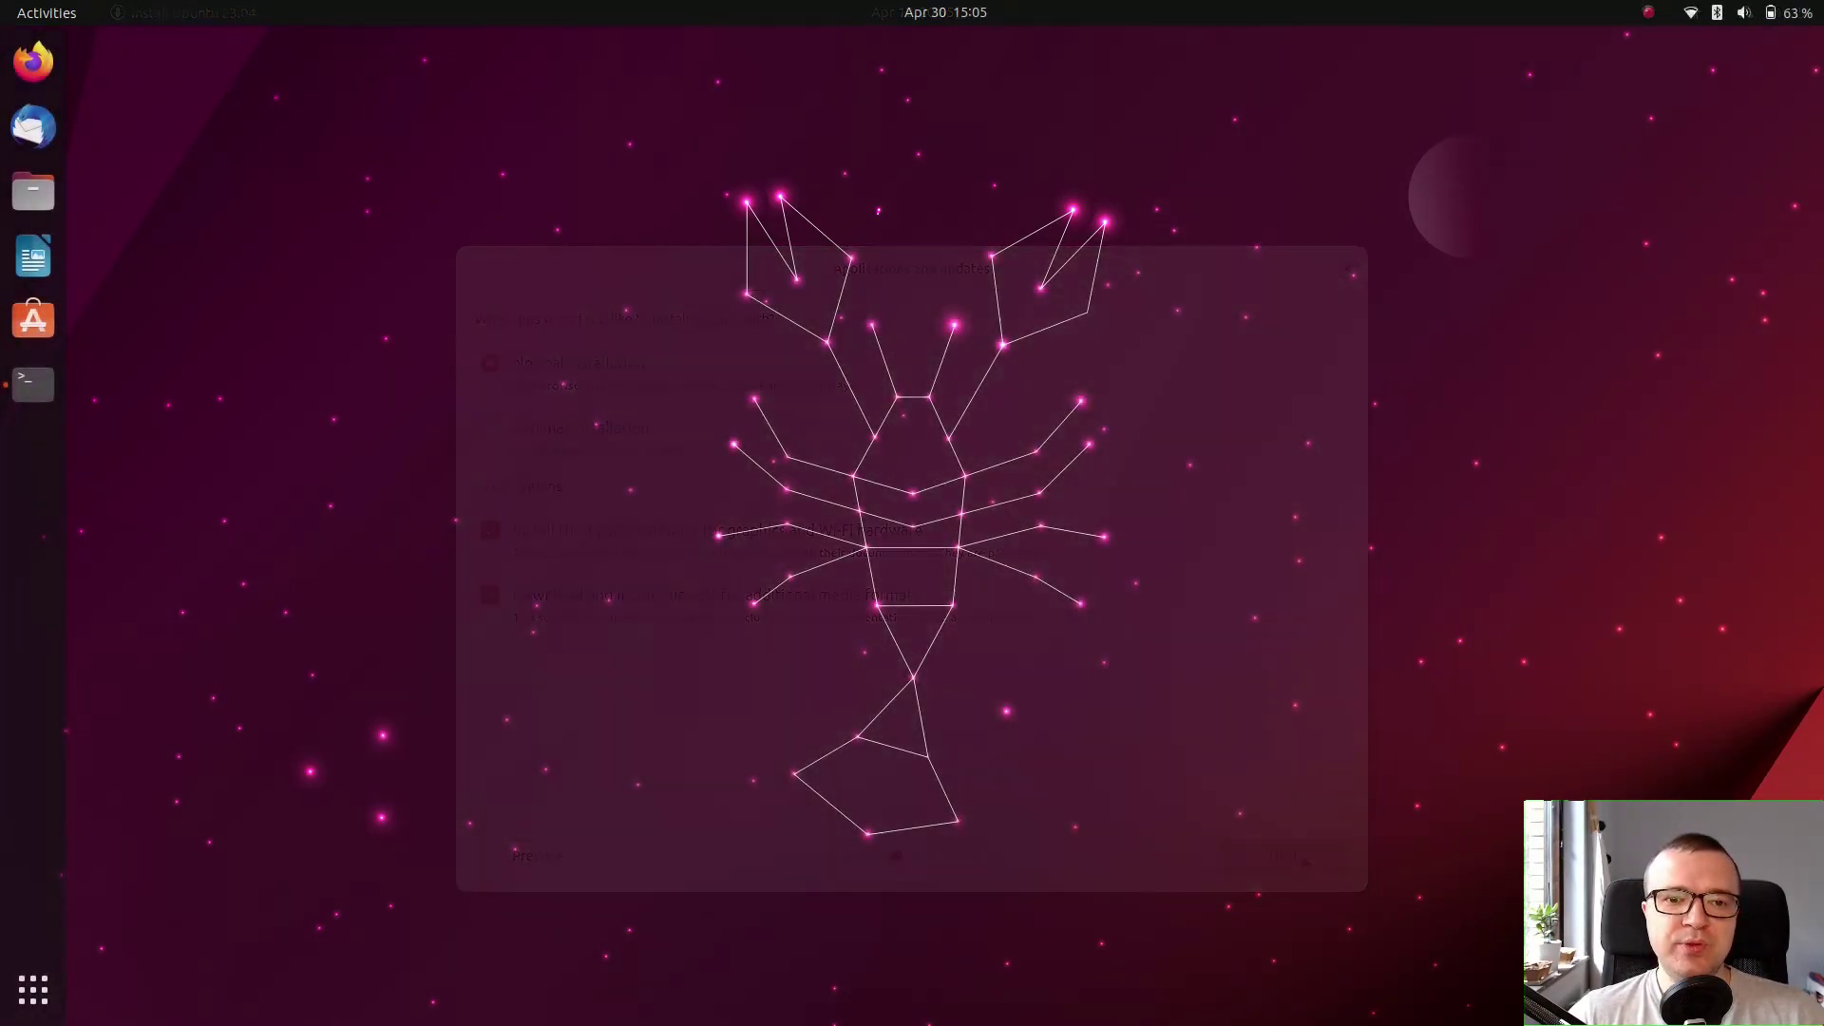
{"action": "left_click", "coordinate": [43, 389]}
{"action": "type", "text": "sudo apt install "}
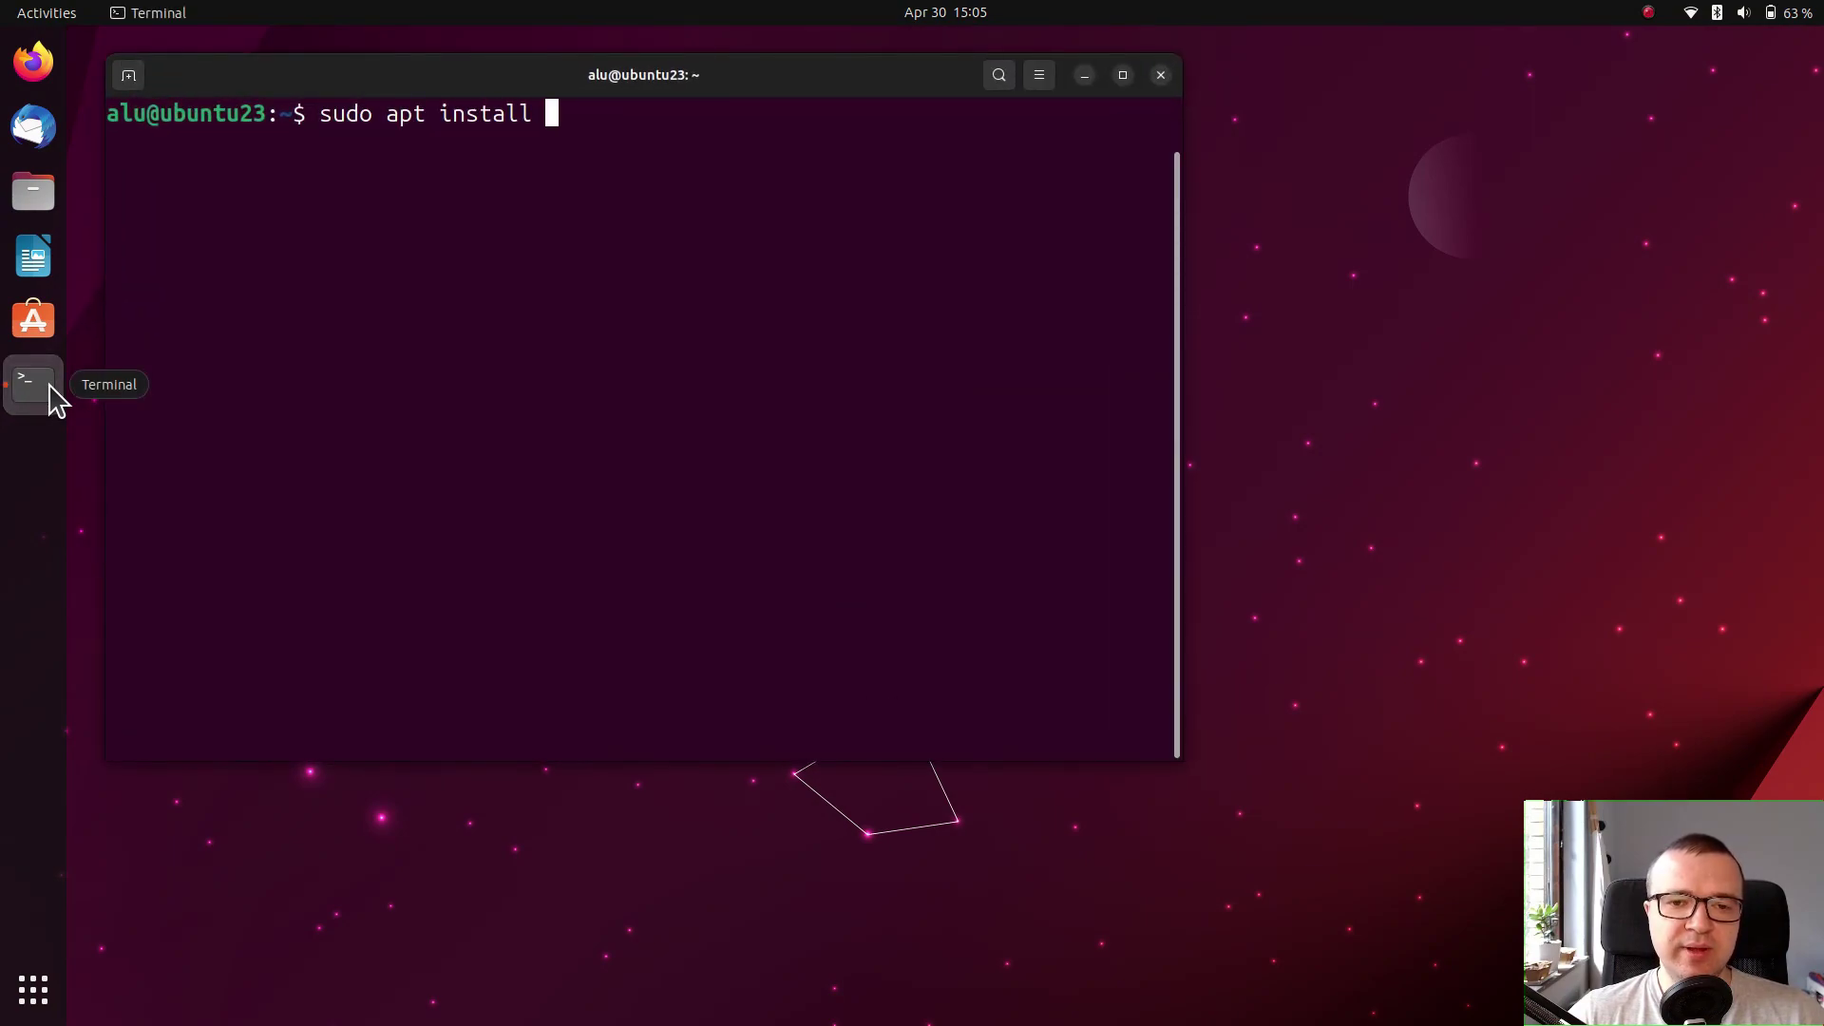
{"action": "type", "text": "ubuntu-restricted-extras"}
{"action": "key", "text": "Return"}
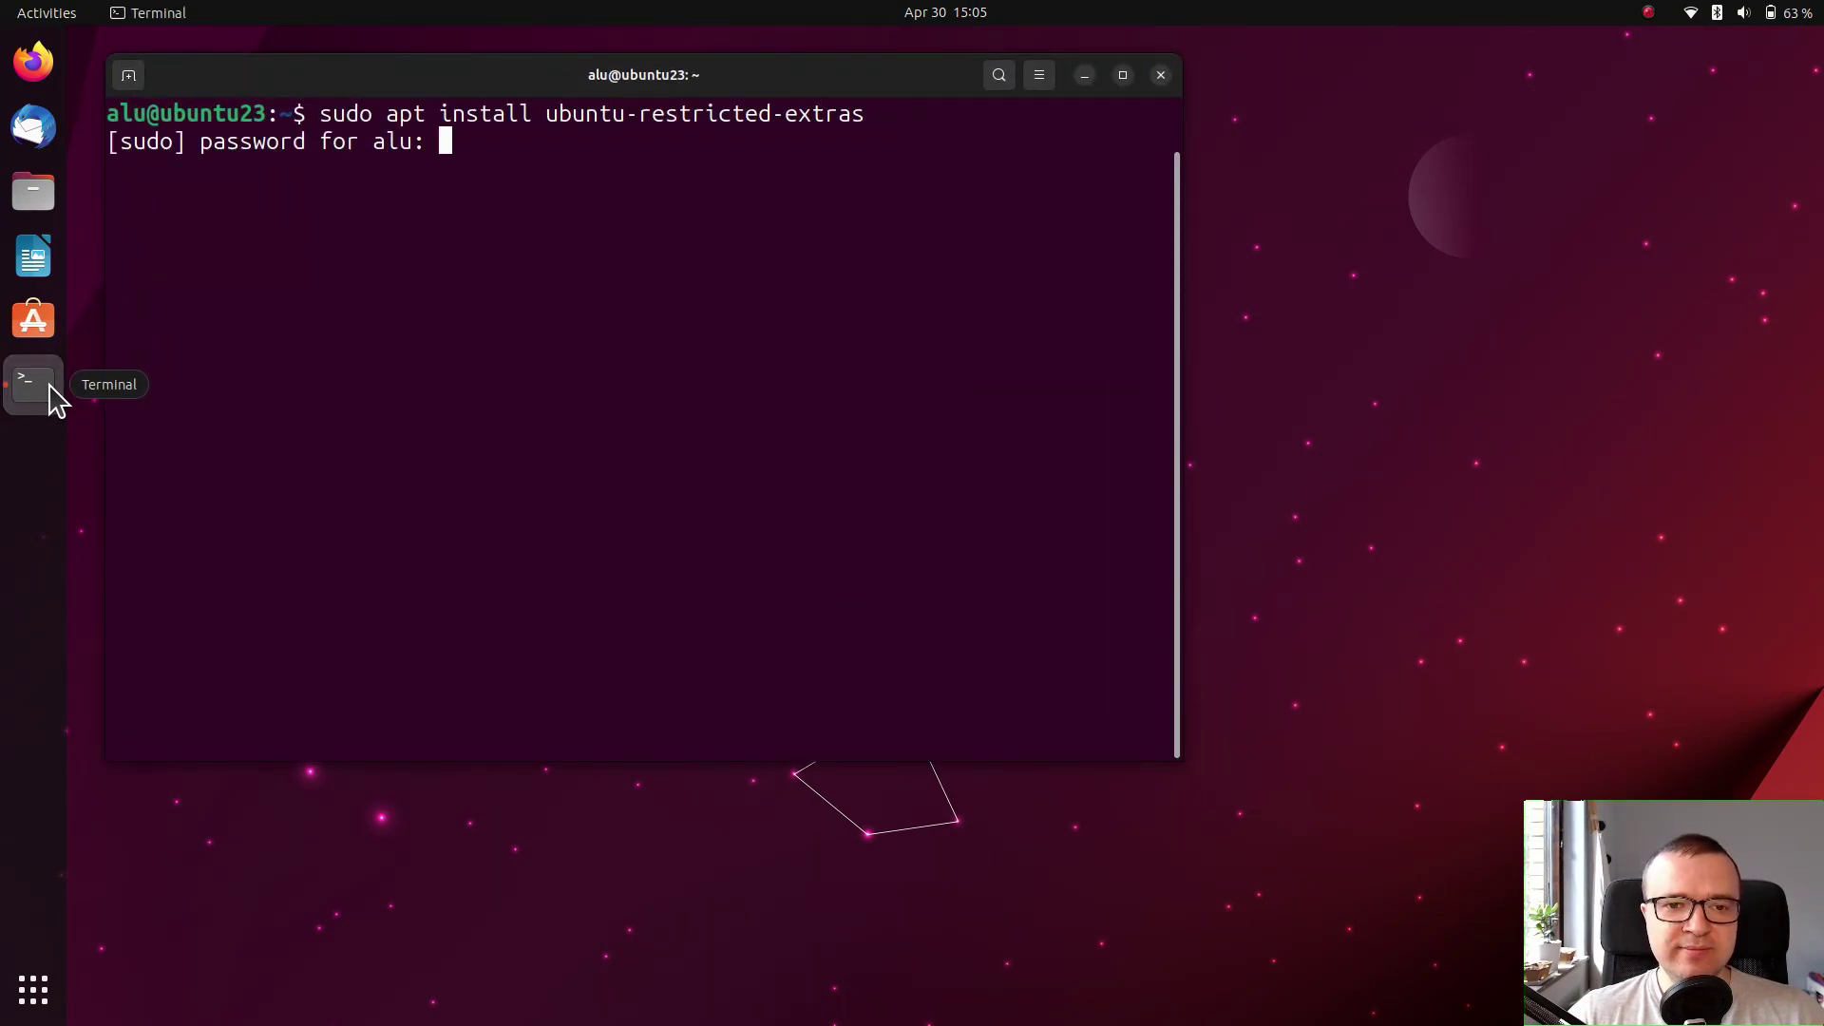
{"action": "key", "text": "Return"}
{"action": "left_click", "coordinate": [38, 254]}
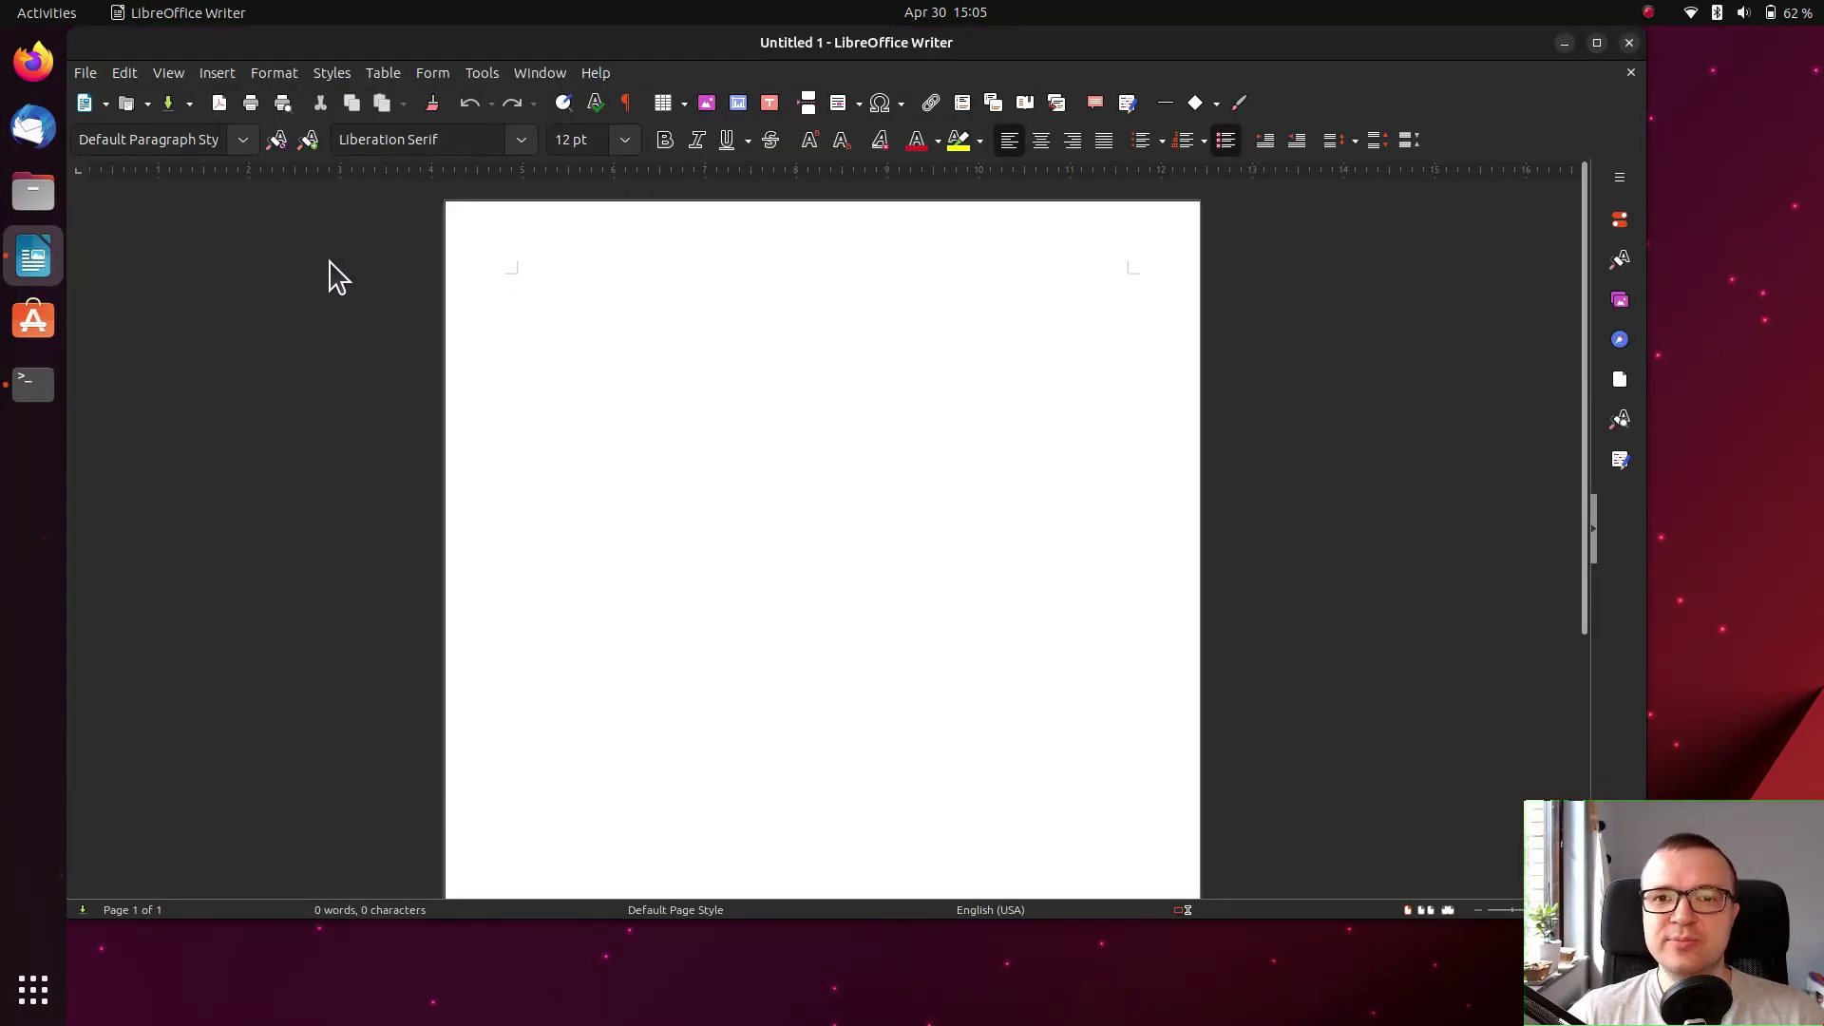
Step: Scroll through Writer's font-name list to confirm Arial and Times New Roman are available
{"action": "left_click", "coordinate": [518, 140]}
{"action": "scroll", "coordinate": [448, 342], "scroll_direction": "up", "scroll_amount": 15}
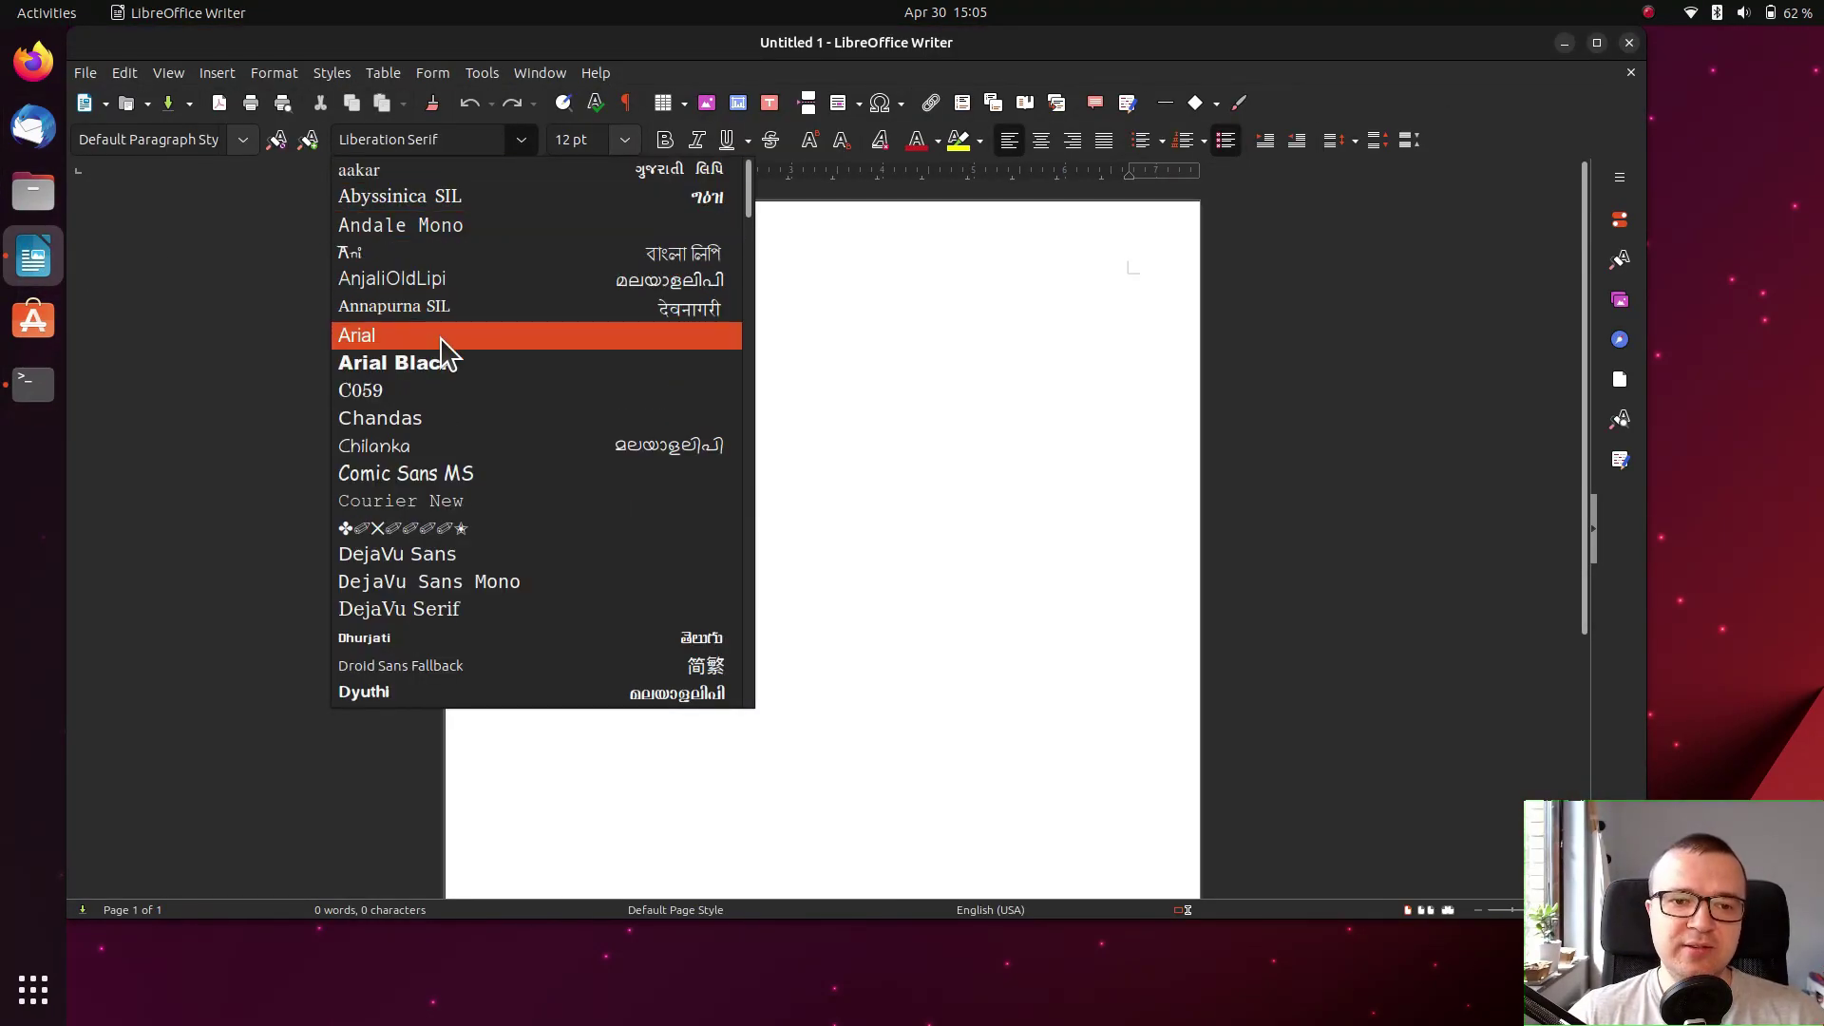
{"action": "scroll", "coordinate": [456, 481], "scroll_direction": "down", "scroll_amount": 20}
{"action": "scroll", "coordinate": [465, 465], "scroll_direction": "up", "scroll_amount": 2}
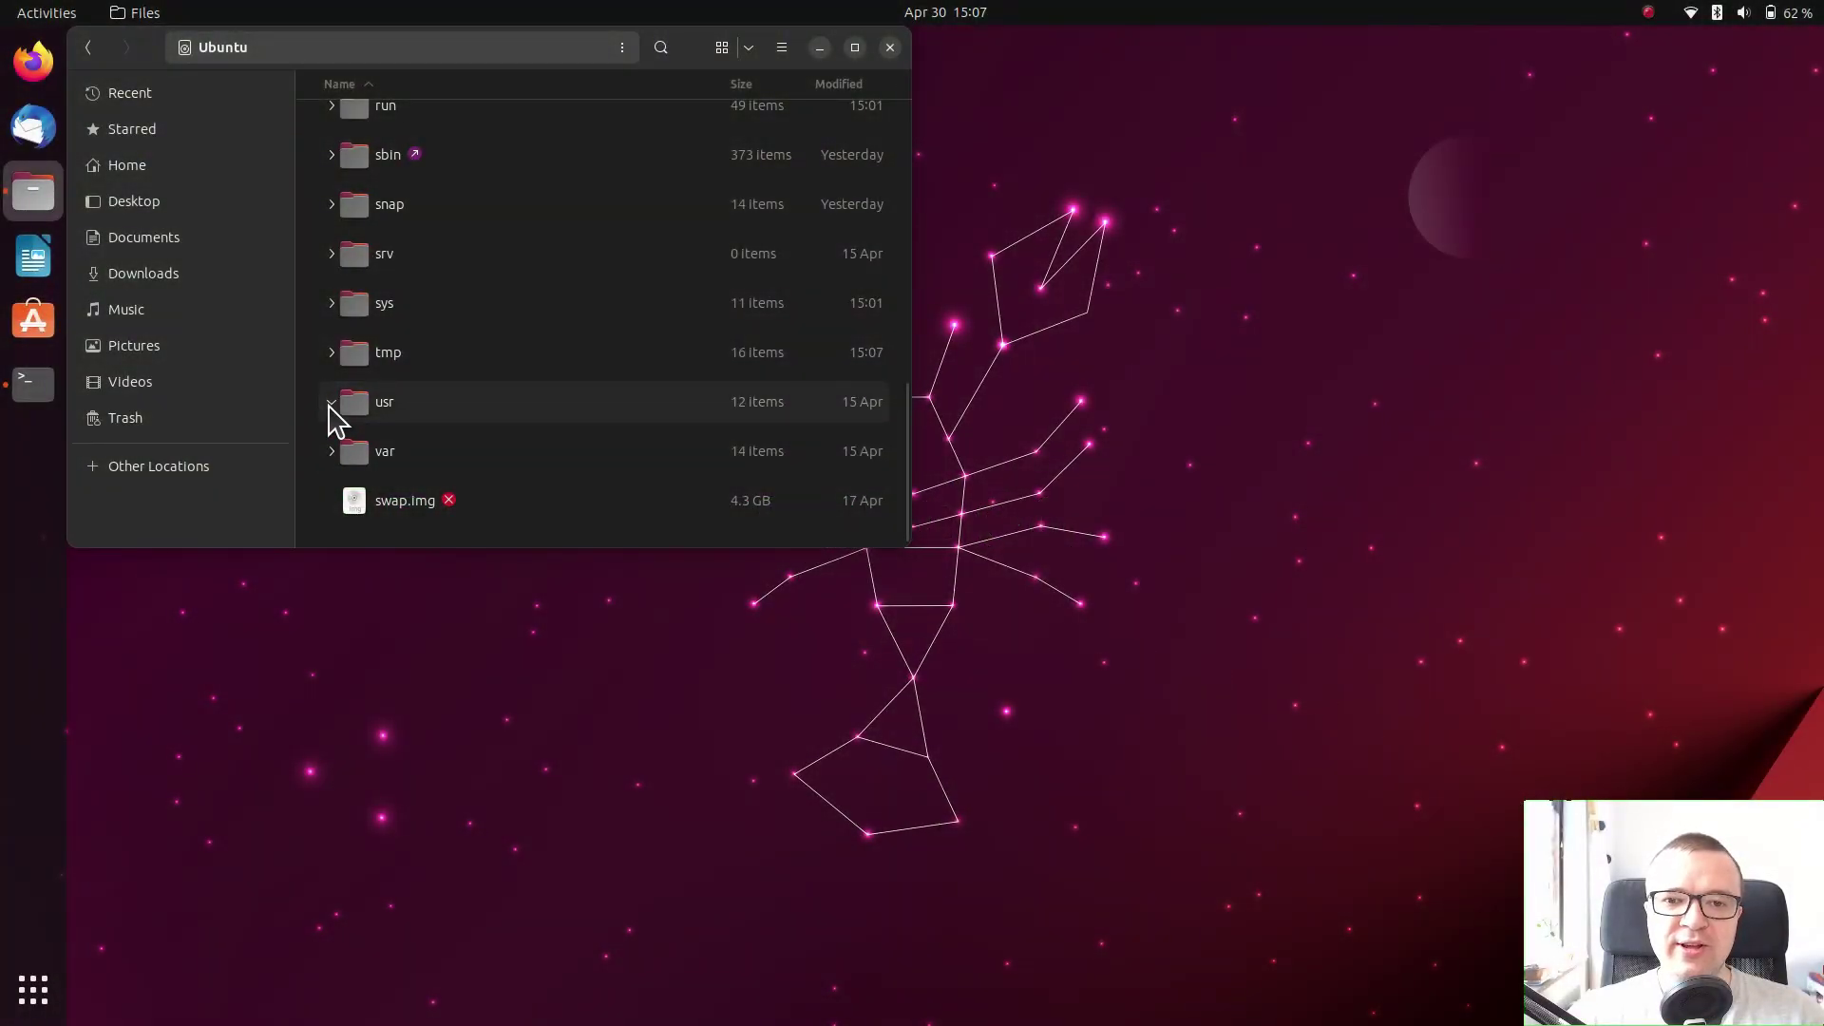
Step: Expand the usr folder and its bin subfolder inline in list view
{"action": "left_click", "coordinate": [332, 404]}
{"action": "scroll", "coordinate": [333, 416], "scroll_direction": "down", "scroll_amount": 2}
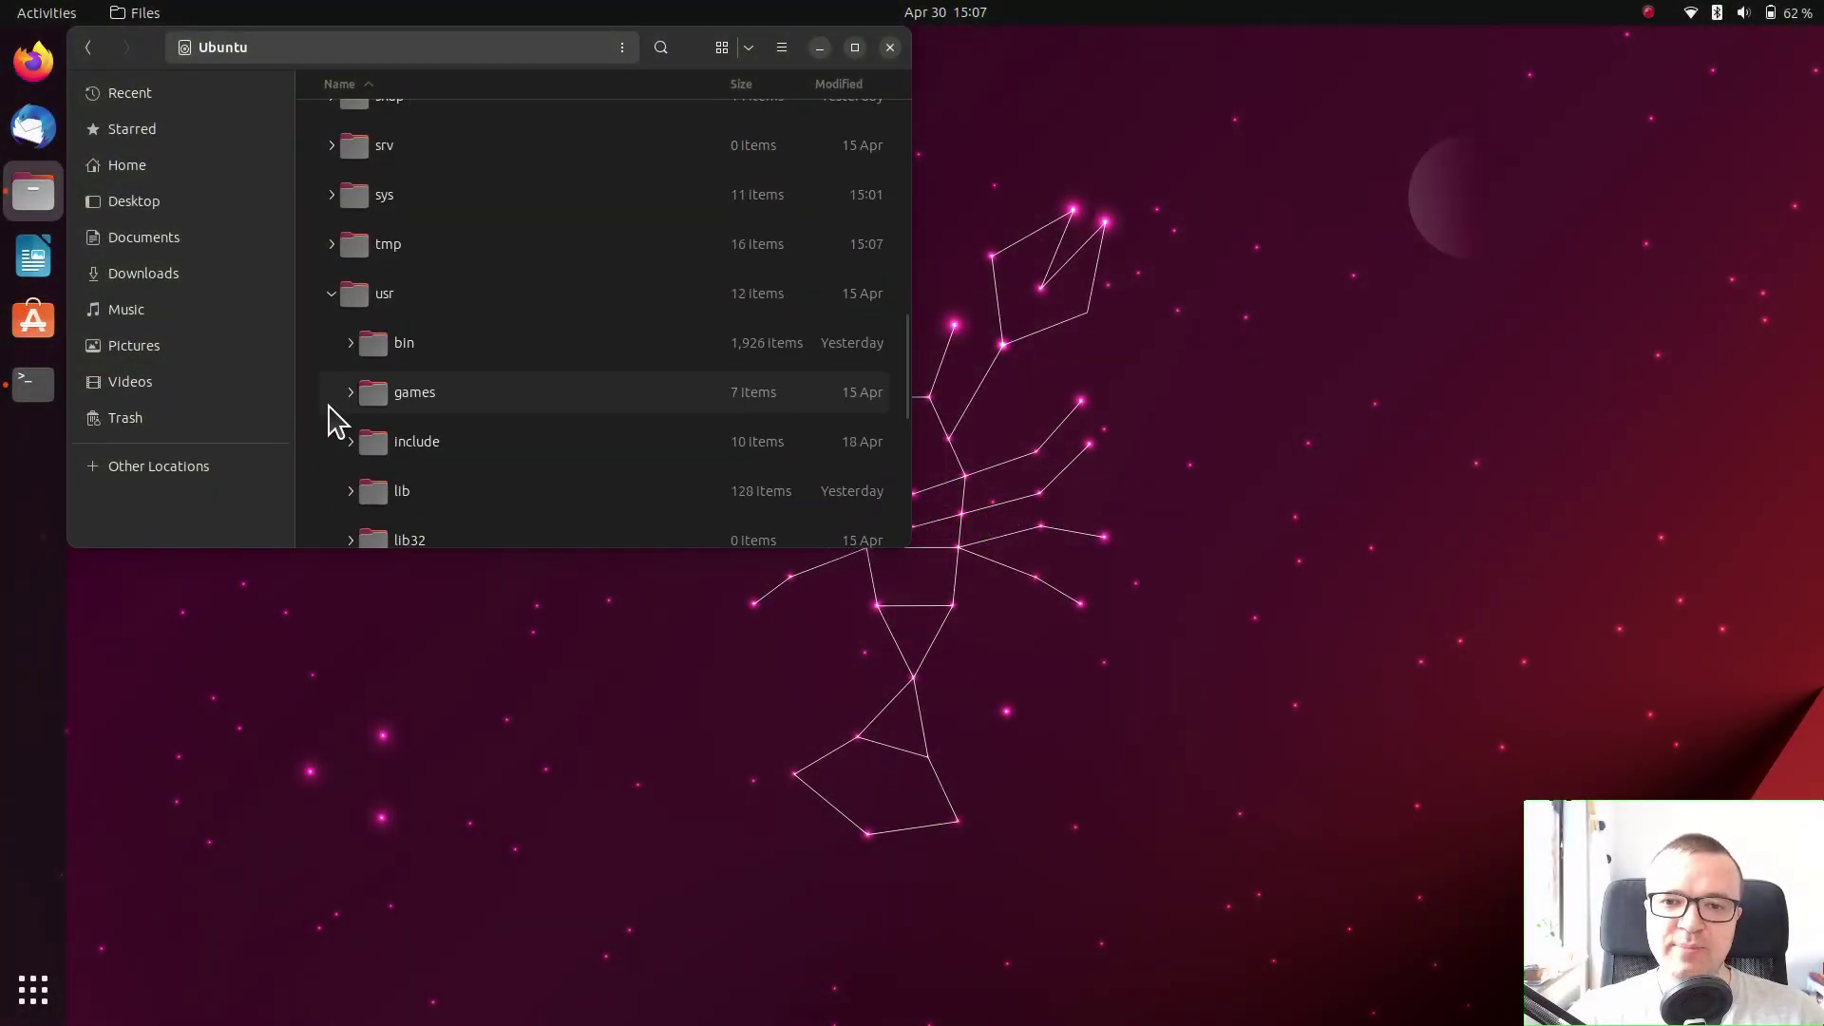
{"action": "left_click", "coordinate": [354, 348]}
{"action": "scroll", "coordinate": [361, 366], "scroll_direction": "down", "scroll_amount": 2}
Step: Toggle Expandable Folders In List View off and back on in Files preferences
{"action": "left_click", "coordinate": [781, 48]}
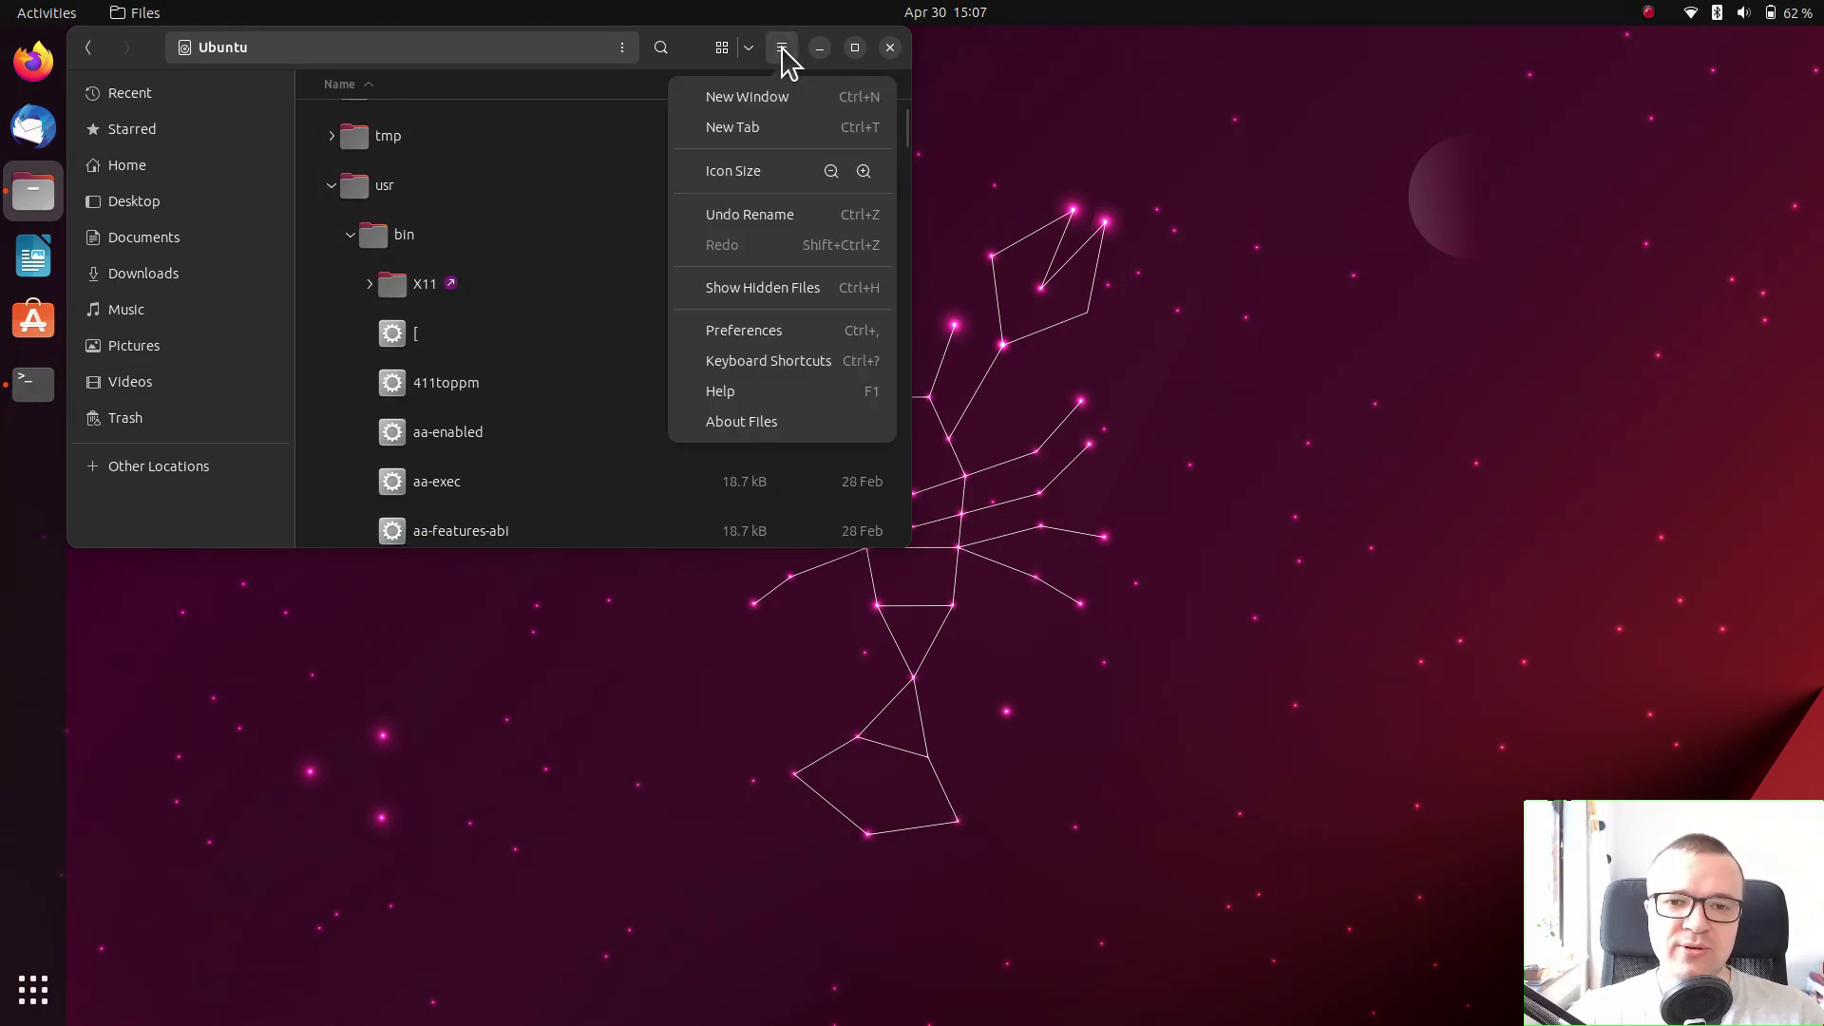
{"action": "left_click", "coordinate": [777, 330]}
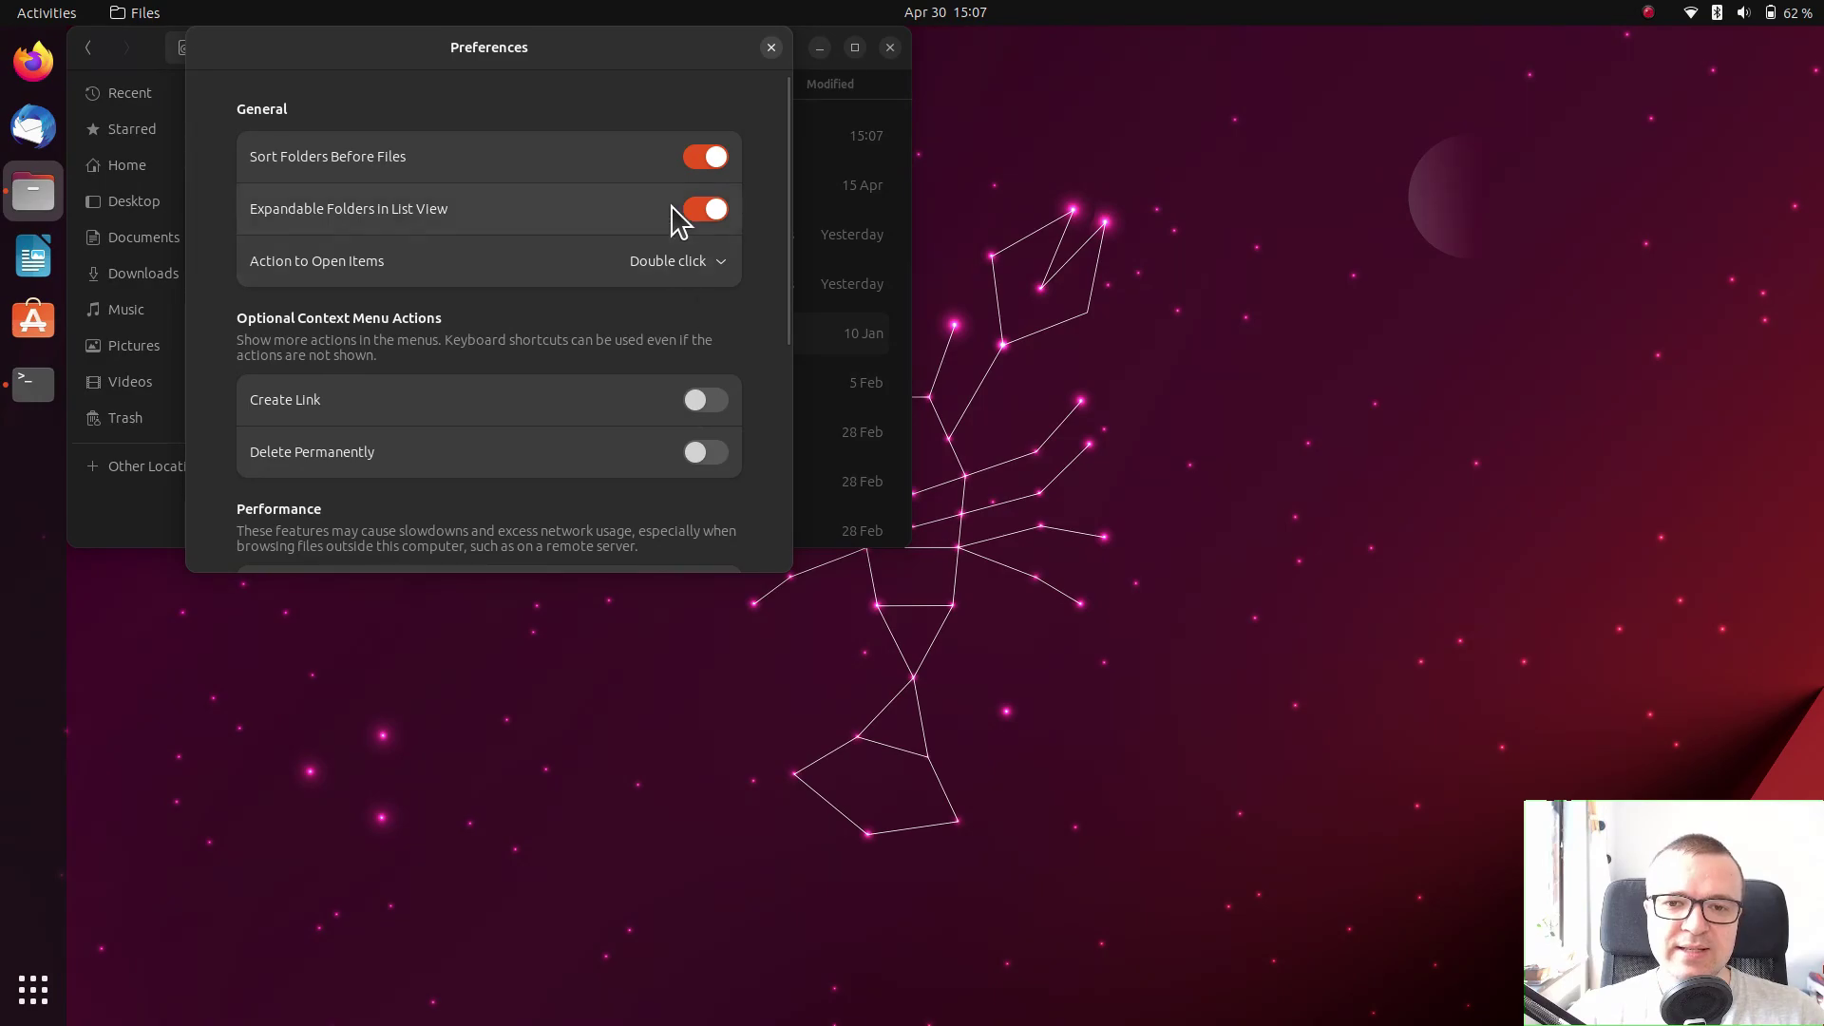
{"action": "left_click", "coordinate": [705, 208]}
{"action": "left_click", "coordinate": [705, 208]}
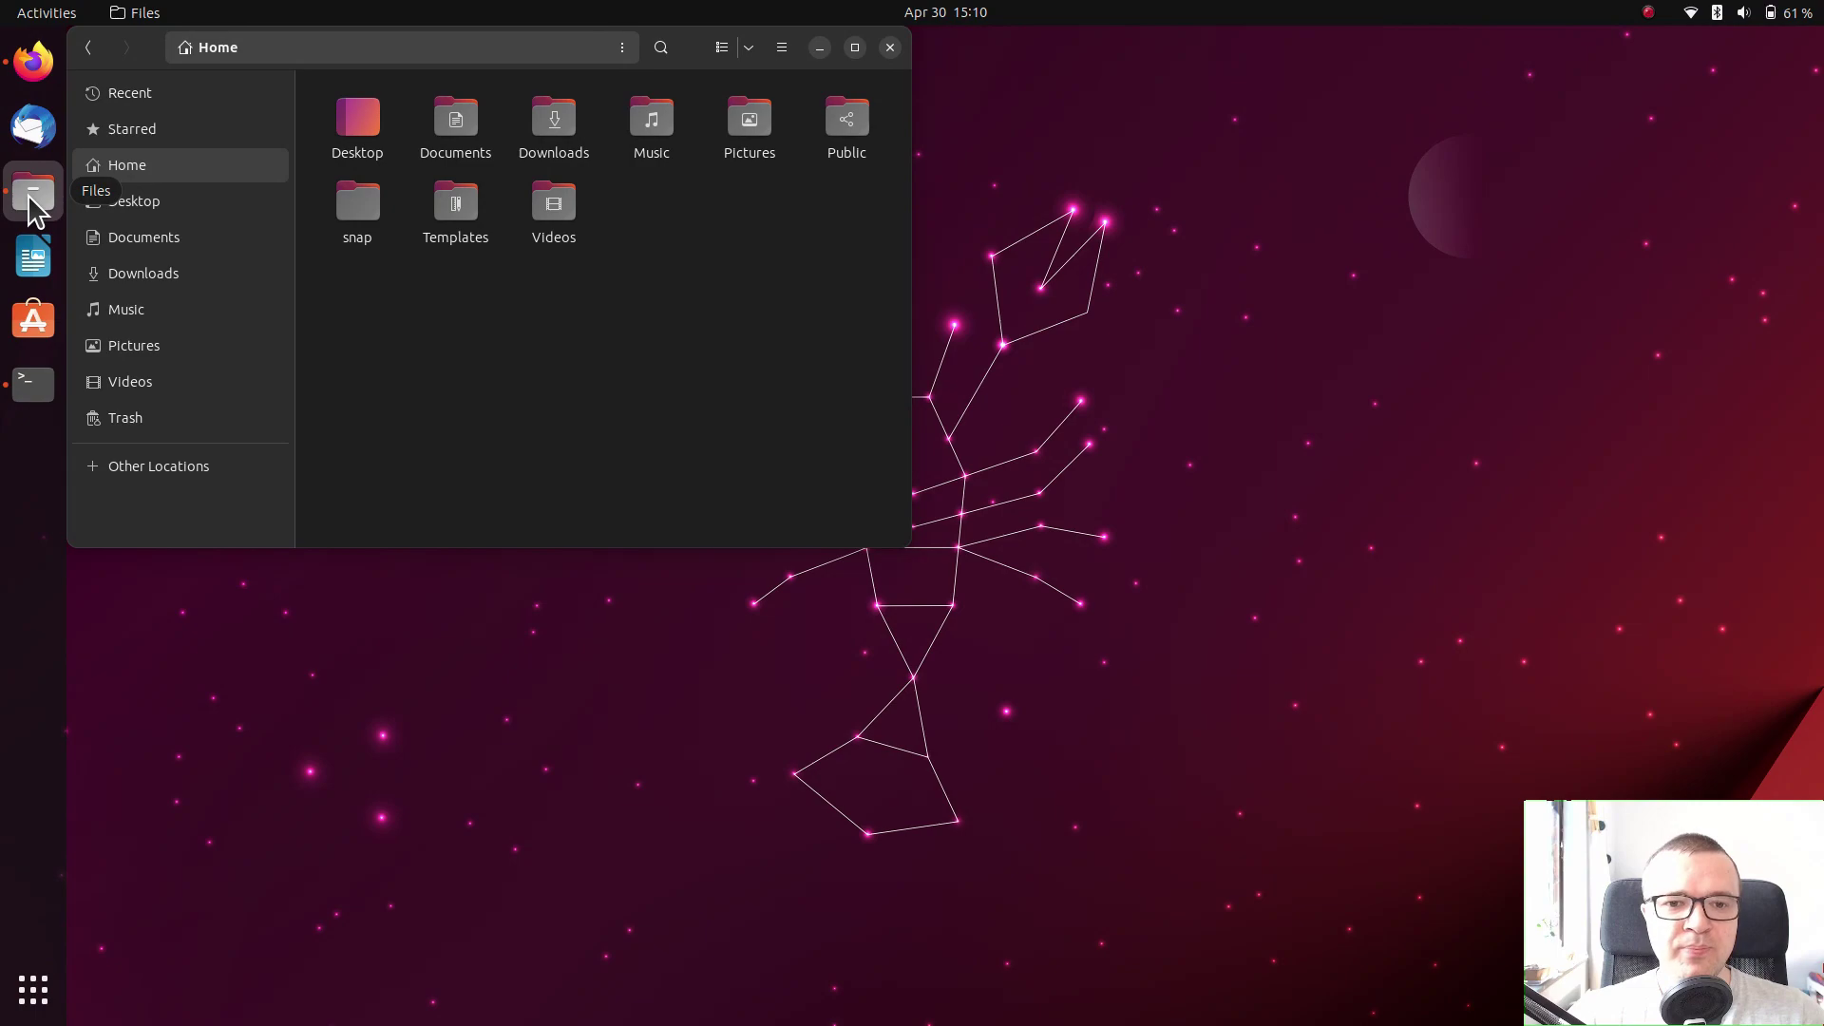
Step: Minimise the Files window and launch a new Terminal from the dock
{"action": "left_click", "coordinate": [819, 50]}
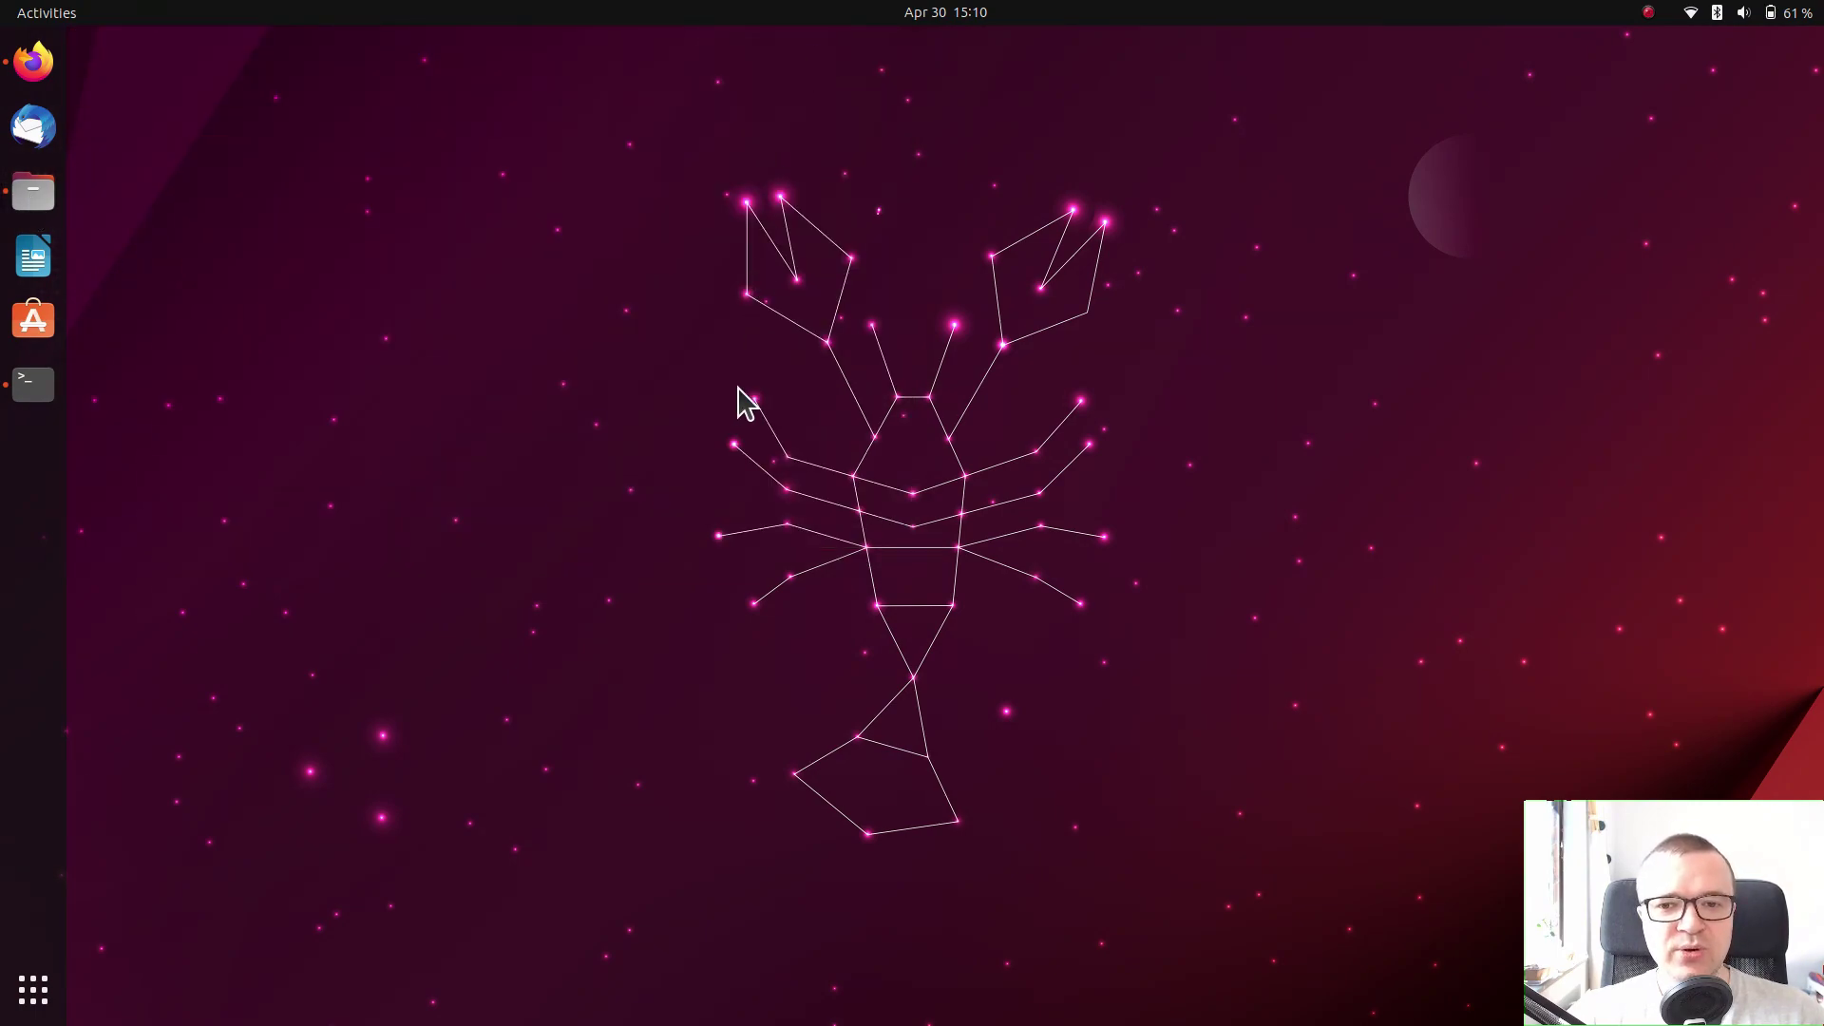
{"action": "left_click", "coordinate": [33, 387]}
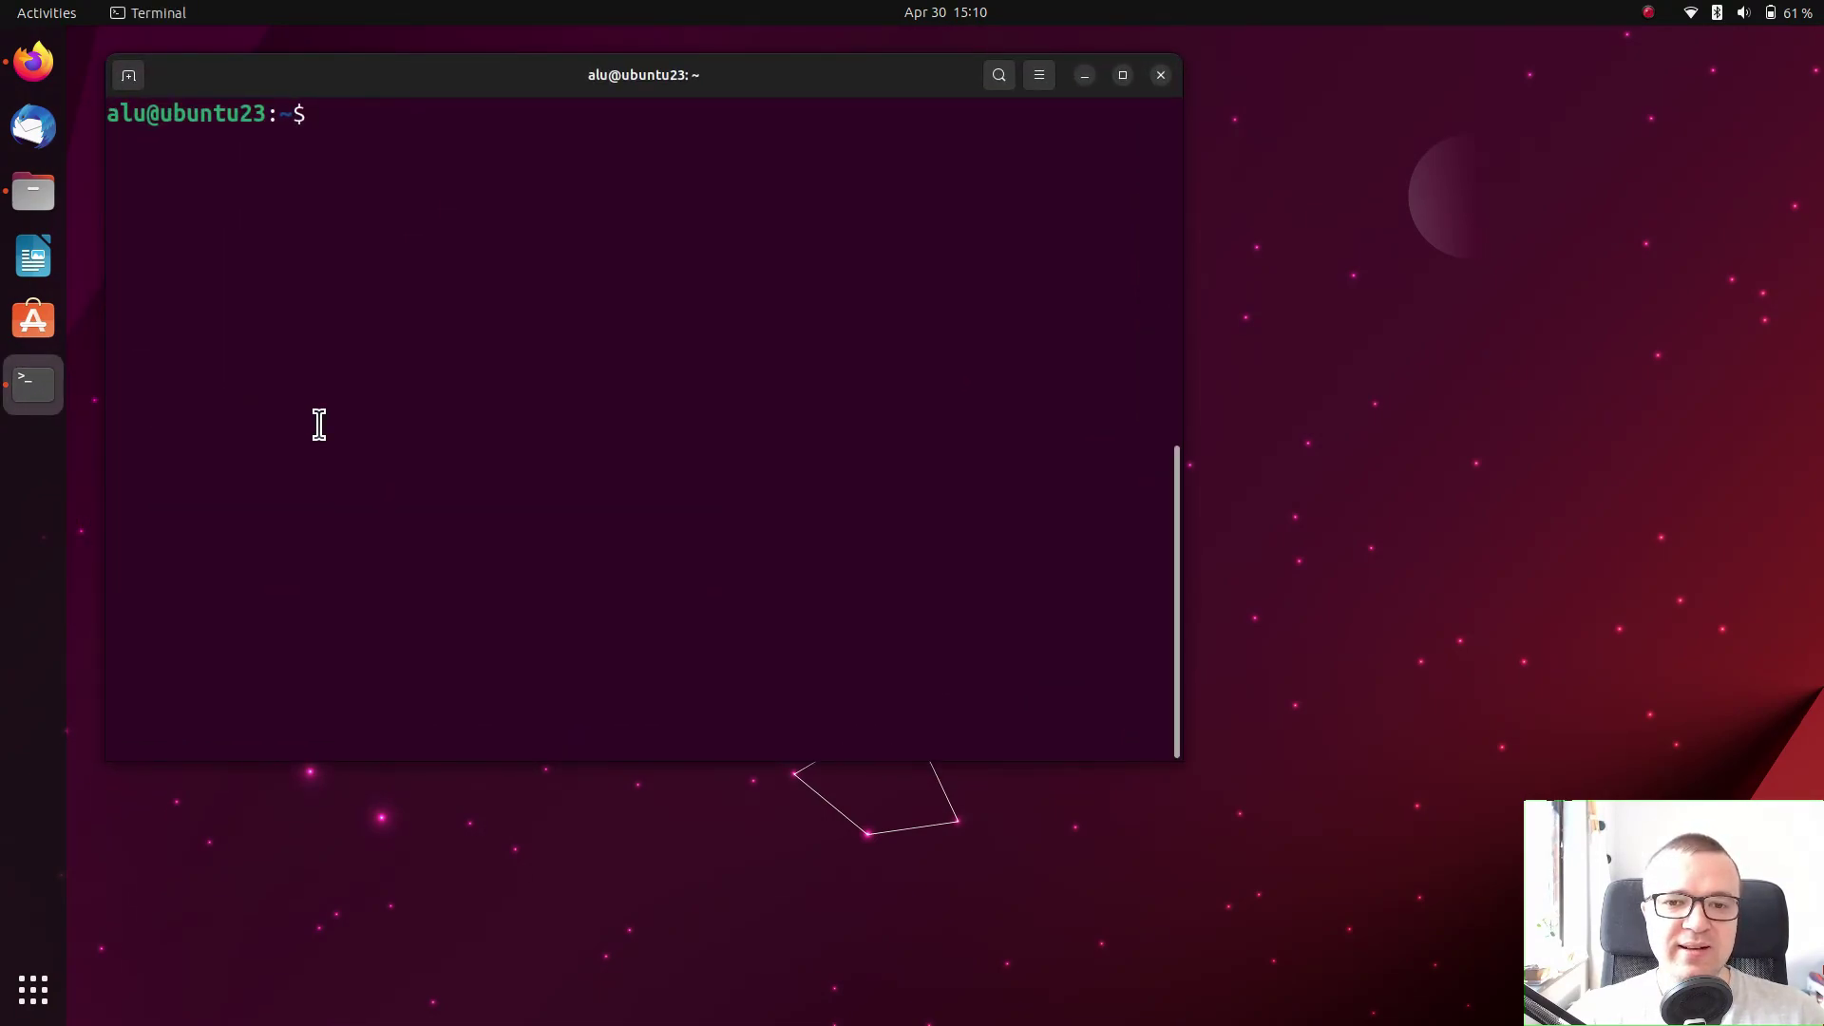
Step: Set the dock's click action to 'minimize' via gsettings and test it on Terminal
{"action": "type", "text": "gsettings set org.gnome.shell.extensions.dash-to-dock click-action 'minimize'"}
{"action": "key", "text": "Return"}
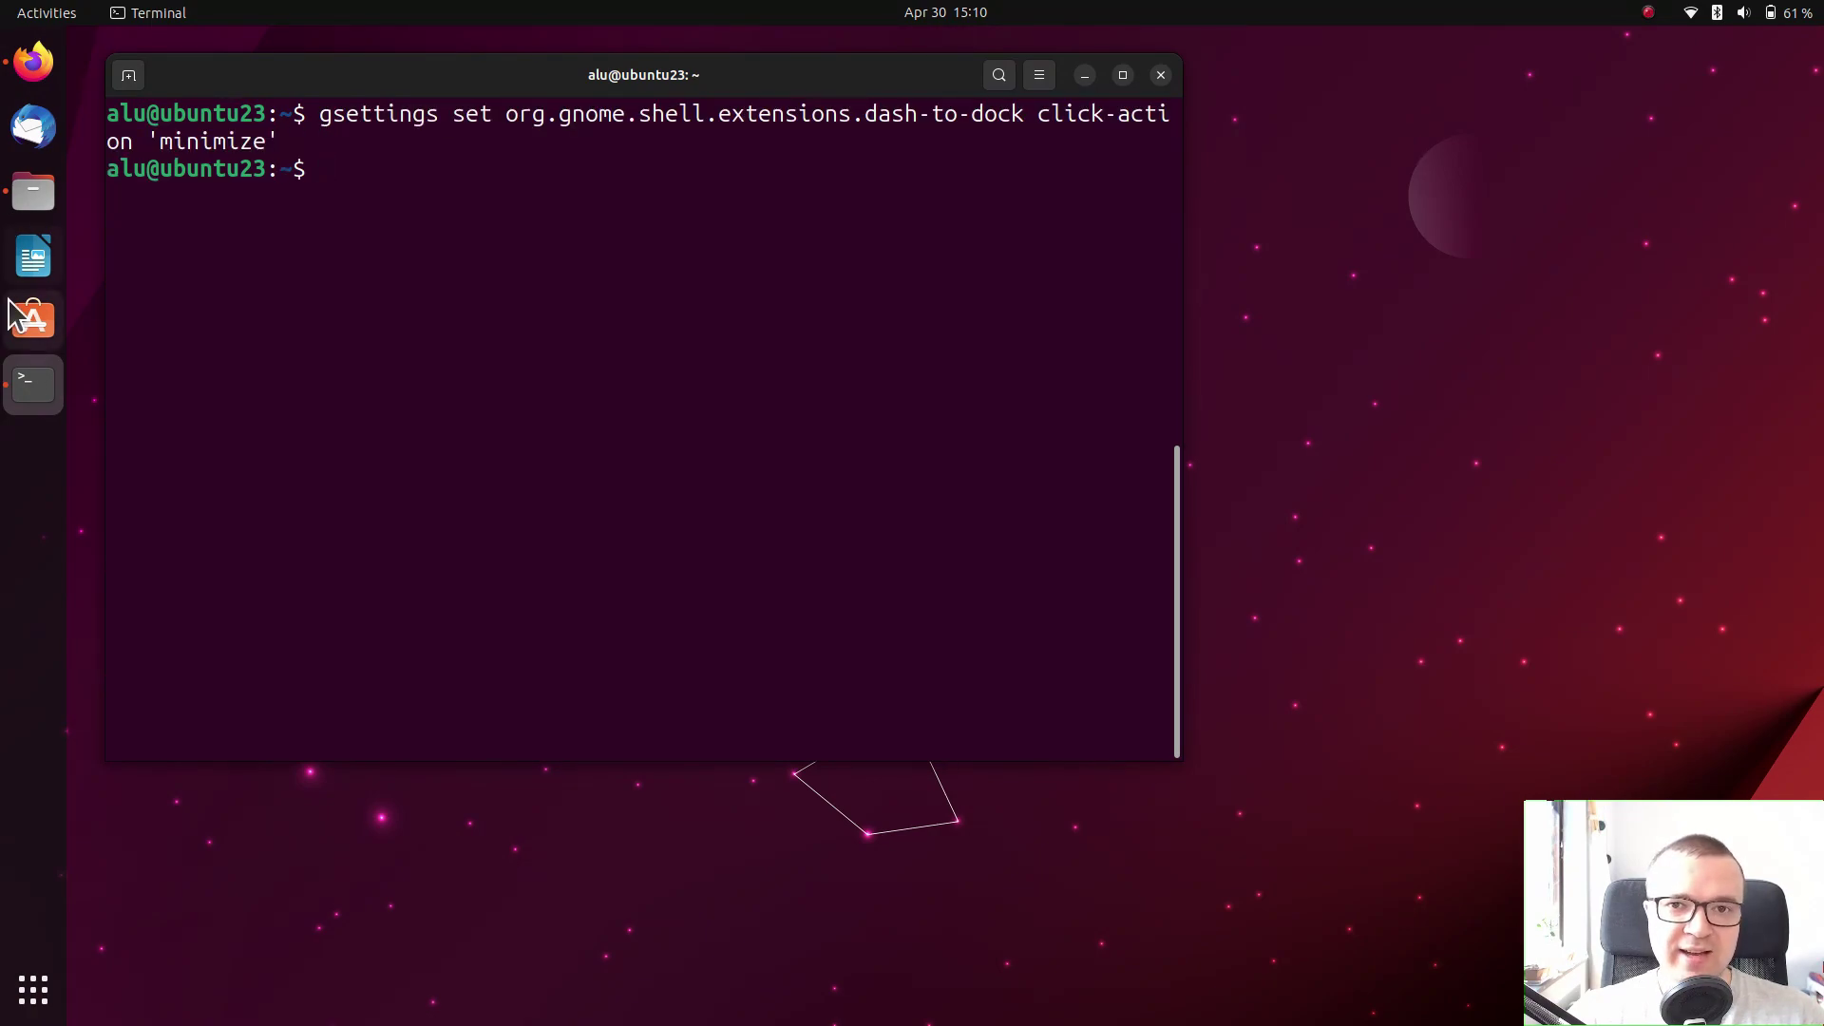
{"action": "left_click", "coordinate": [33, 390]}
{"action": "left_click", "coordinate": [35, 392]}
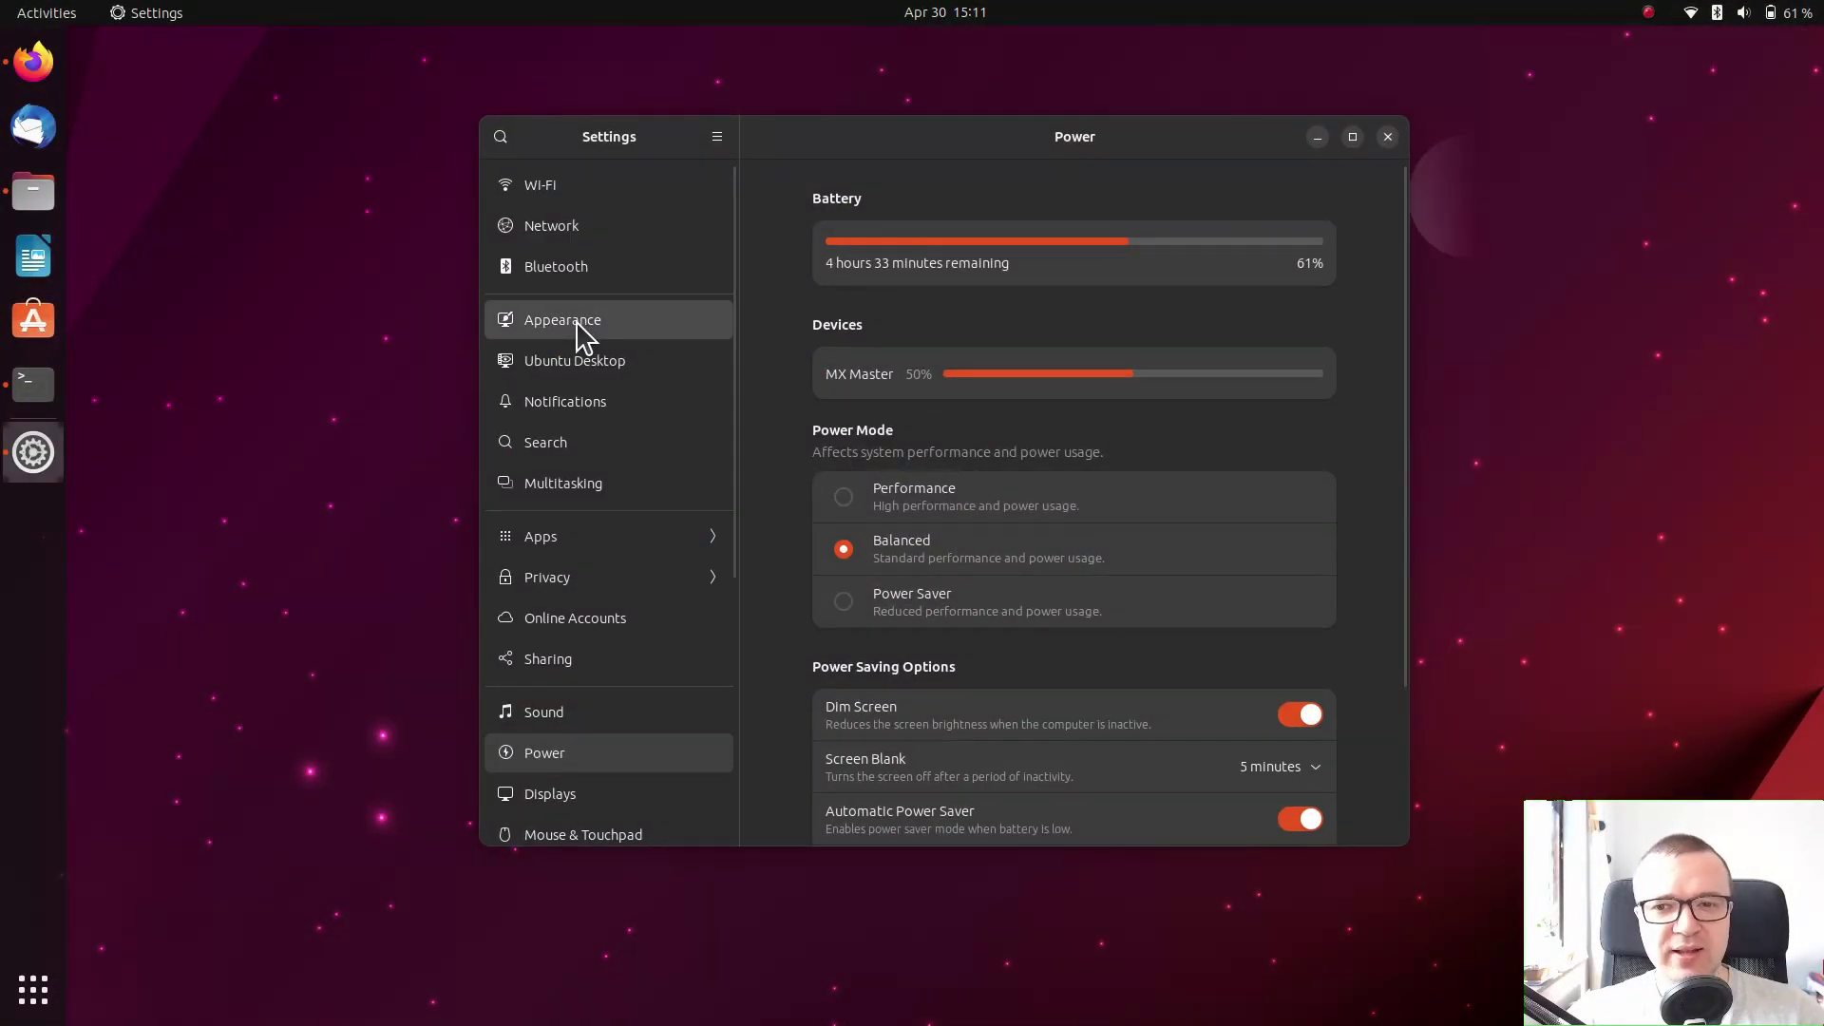
Step: Look through the Appearance settings page
{"action": "left_click", "coordinate": [578, 325]}
{"action": "scroll", "coordinate": [782, 611], "scroll_direction": "down", "scroll_amount": 3}
{"action": "scroll", "coordinate": [782, 611], "scroll_direction": "up", "scroll_amount": 3}
Step: Search 'tweaks' in Ubuntu Software and install GNOME Tweaks
{"action": "left_click", "coordinate": [34, 328]}
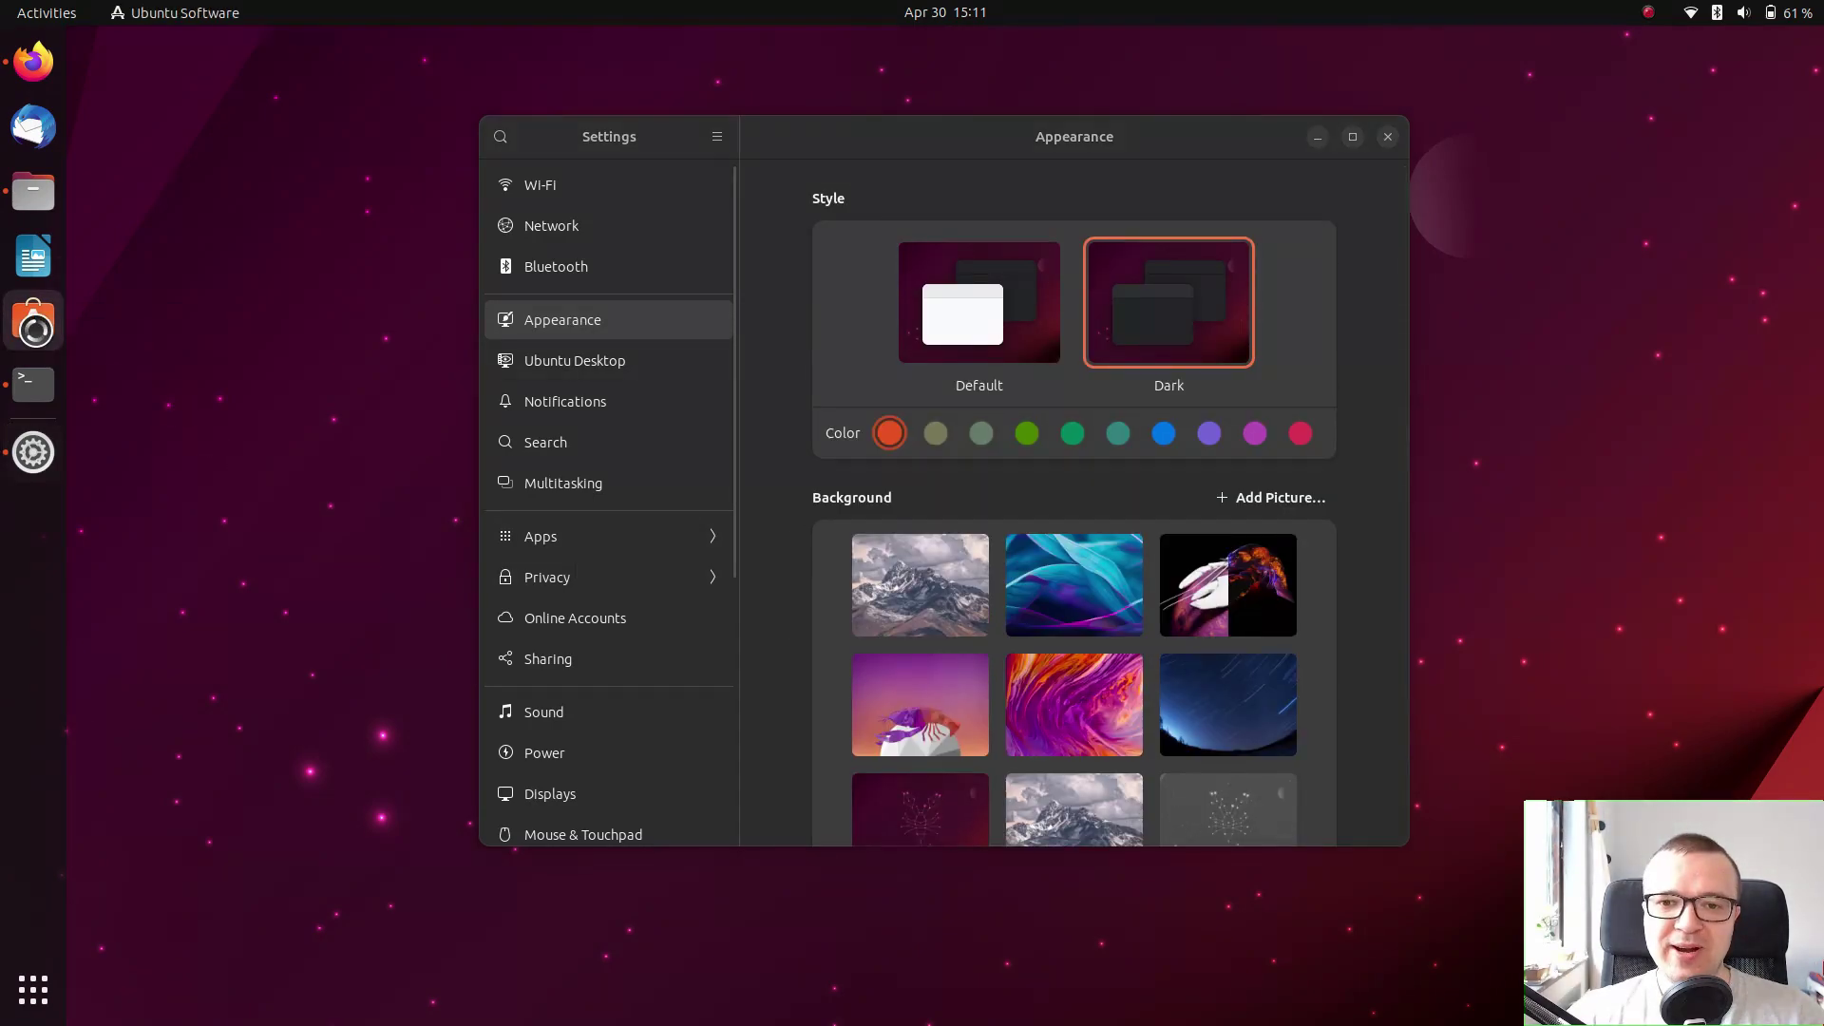
{"action": "type", "text": "tweaks"}
{"action": "left_click", "coordinate": [427, 203]}
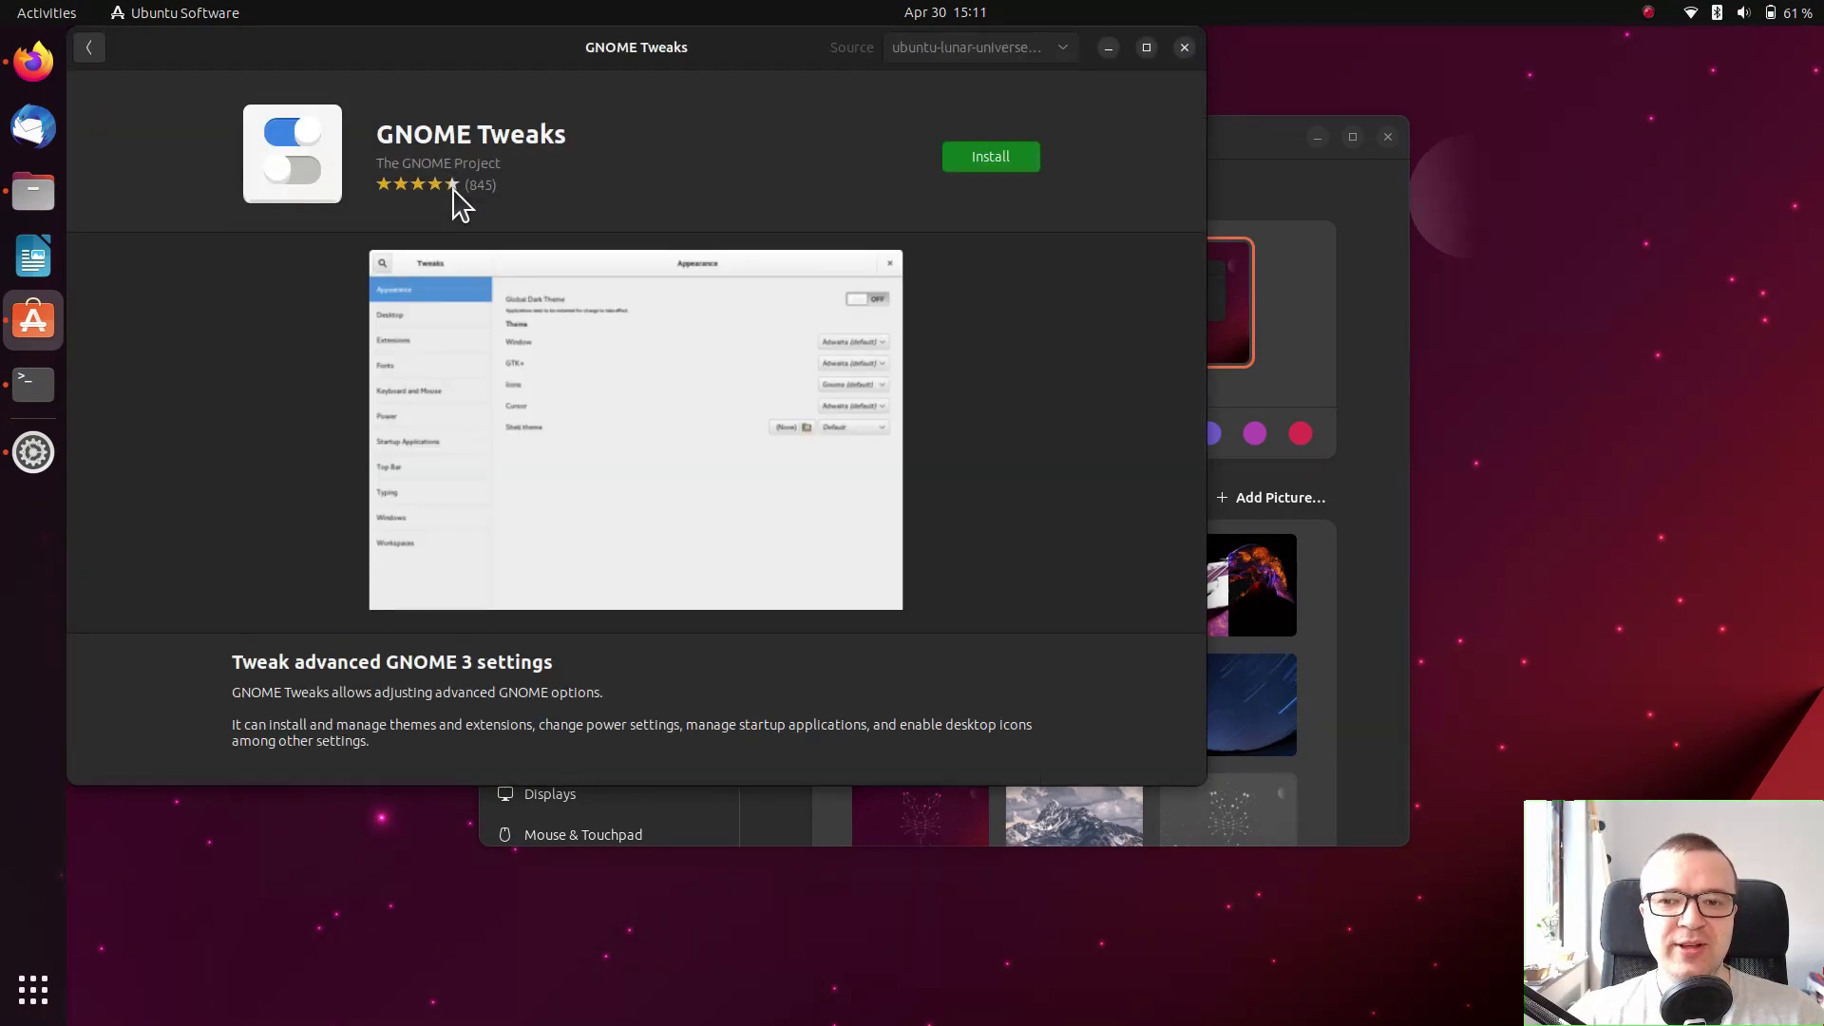
{"action": "left_click", "coordinate": [988, 167]}
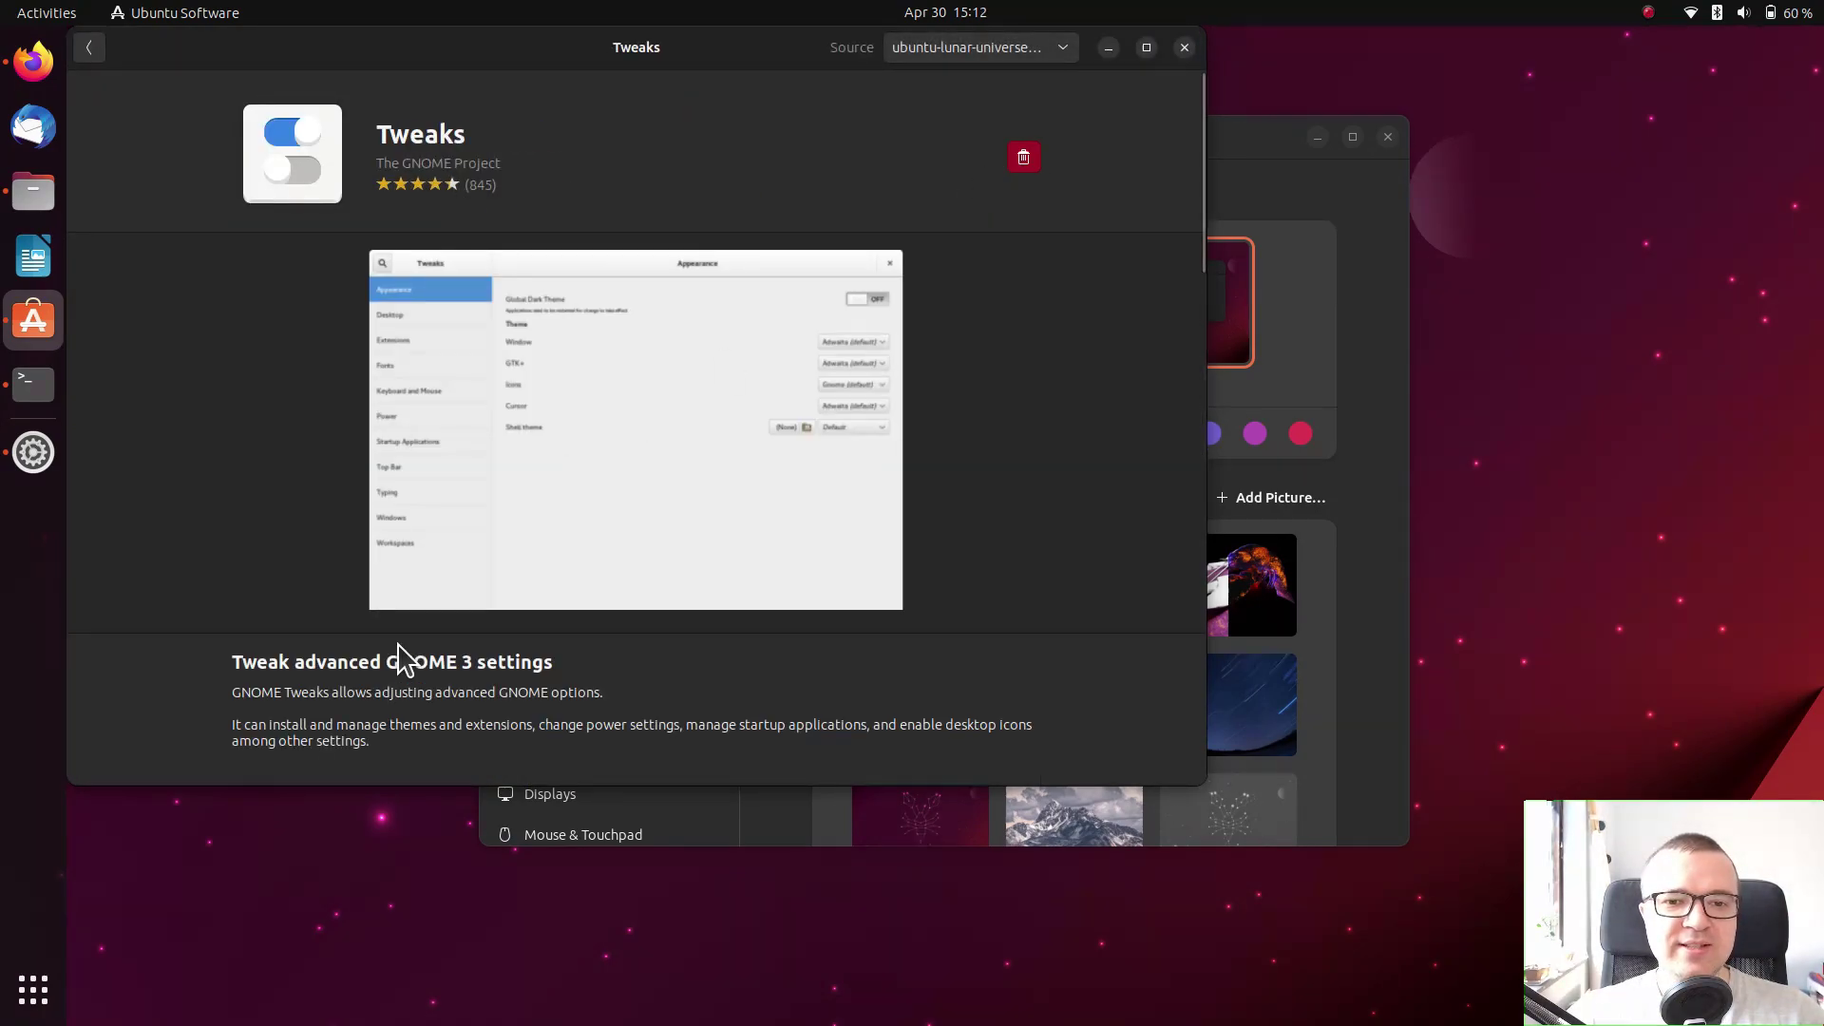
Step: Launch Tweaks and browse its Appearance, Fonts, Keyboard & Mouse and Startup Applications pages
{"action": "left_click", "coordinate": [53, 995]}
{"action": "type", "text": "twe"}
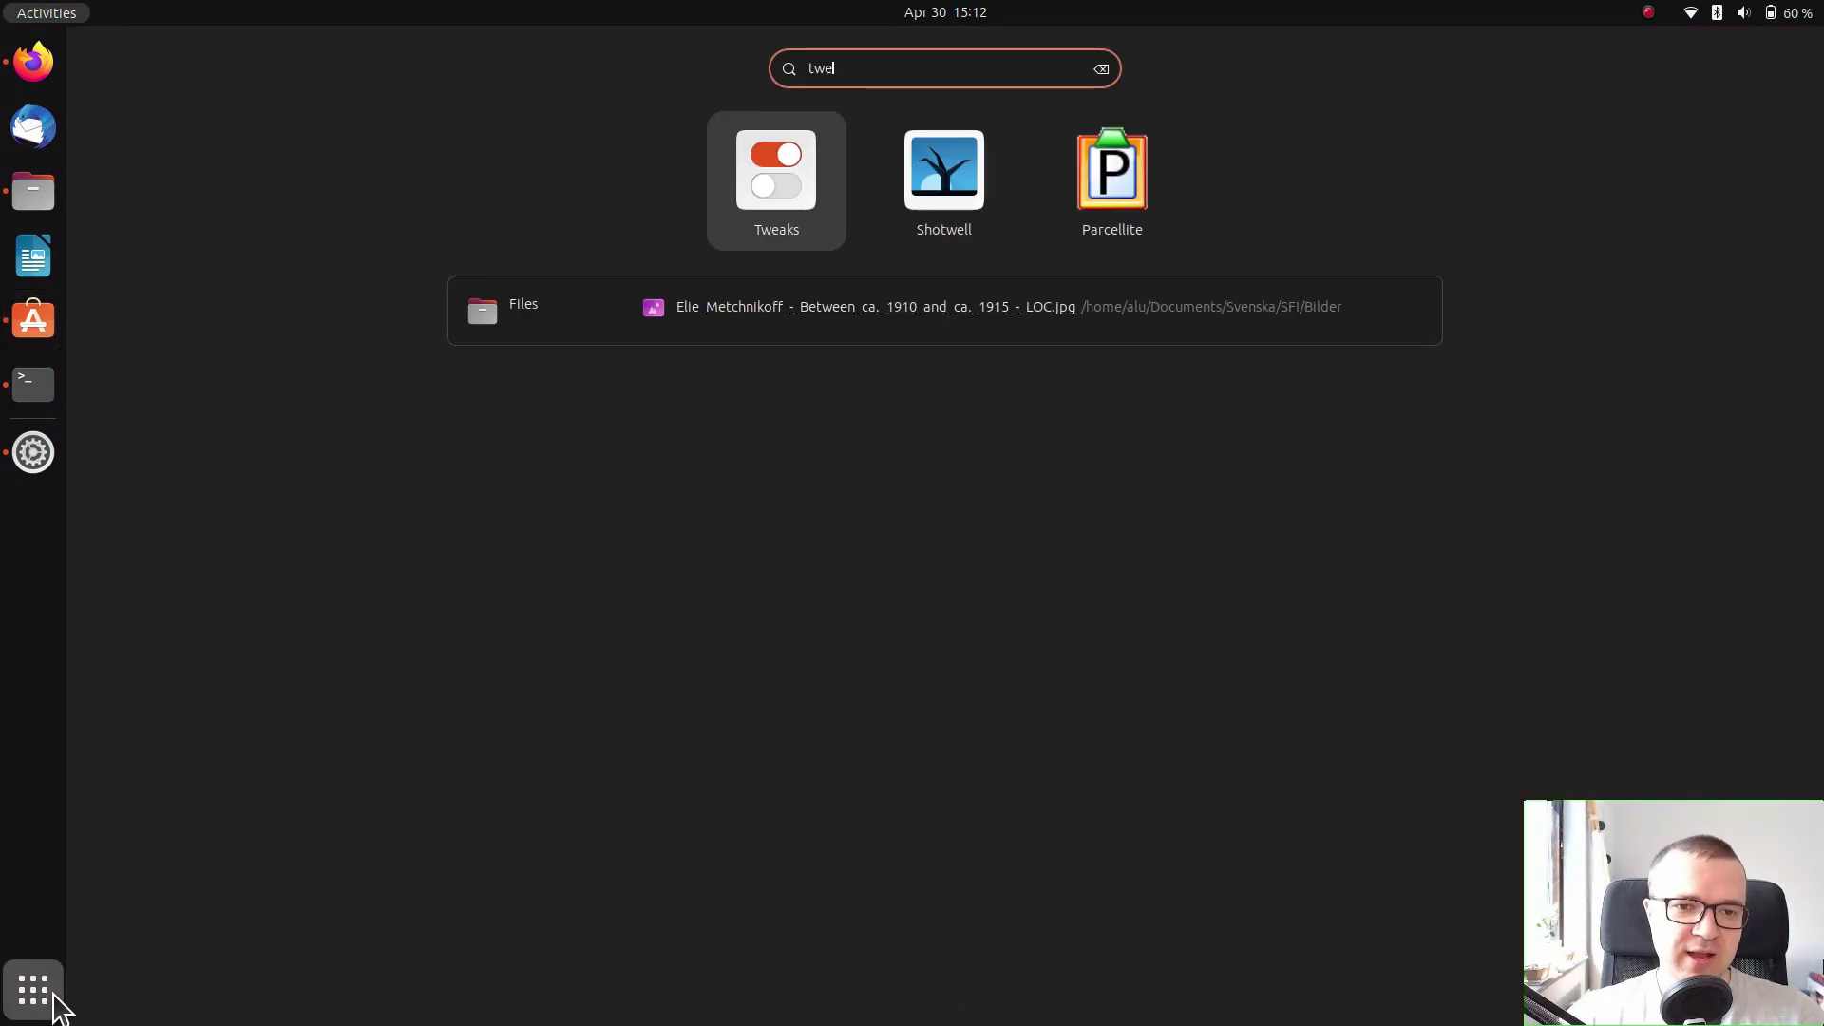
{"action": "key", "text": "Return"}
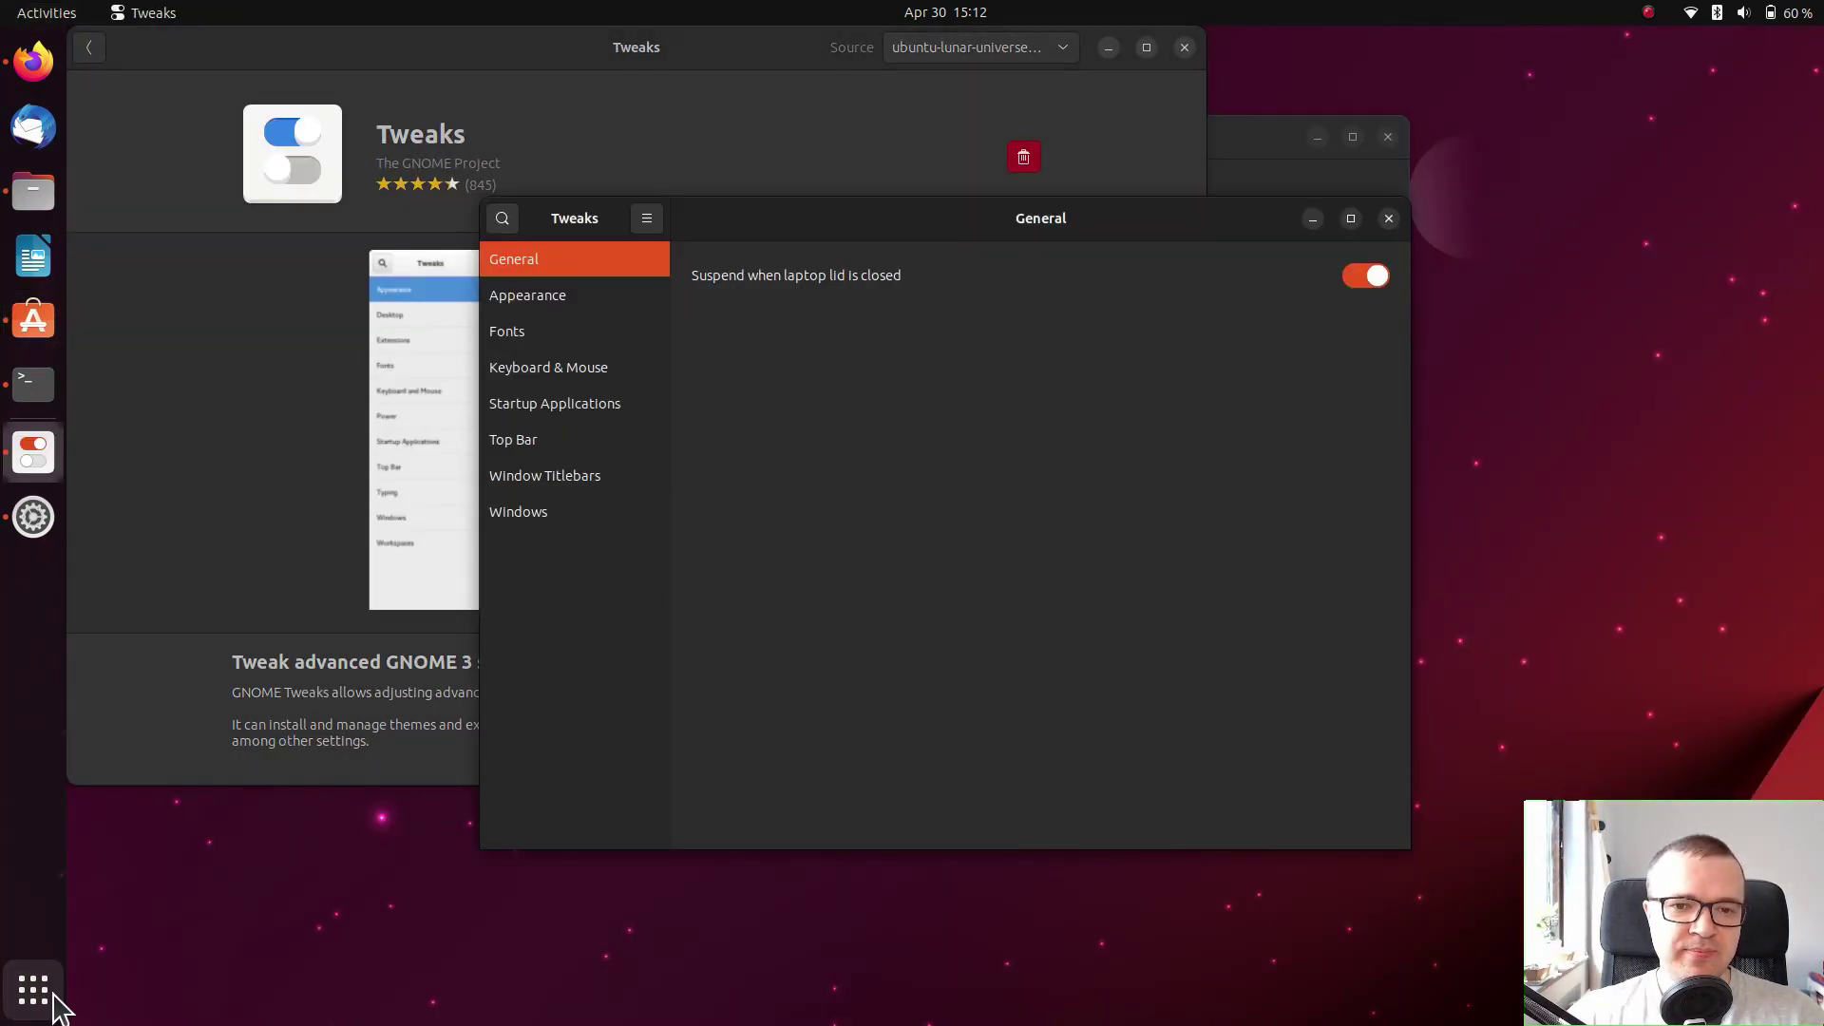
{"action": "left_click", "coordinate": [572, 302]}
{"action": "left_click", "coordinate": [566, 335]}
{"action": "left_click", "coordinate": [561, 376]}
{"action": "left_click", "coordinate": [561, 406]}
Step: Enable Week Numbers under Top Bar, verify them in the calendar, then return to Appearance
{"action": "left_click", "coordinate": [551, 435]}
{"action": "left_click", "coordinate": [1375, 439]}
{"action": "left_click", "coordinate": [965, 17]}
{"action": "left_click", "coordinate": [994, 586]}
{"action": "left_click", "coordinate": [551, 475]}
{"action": "left_click", "coordinate": [556, 505]}
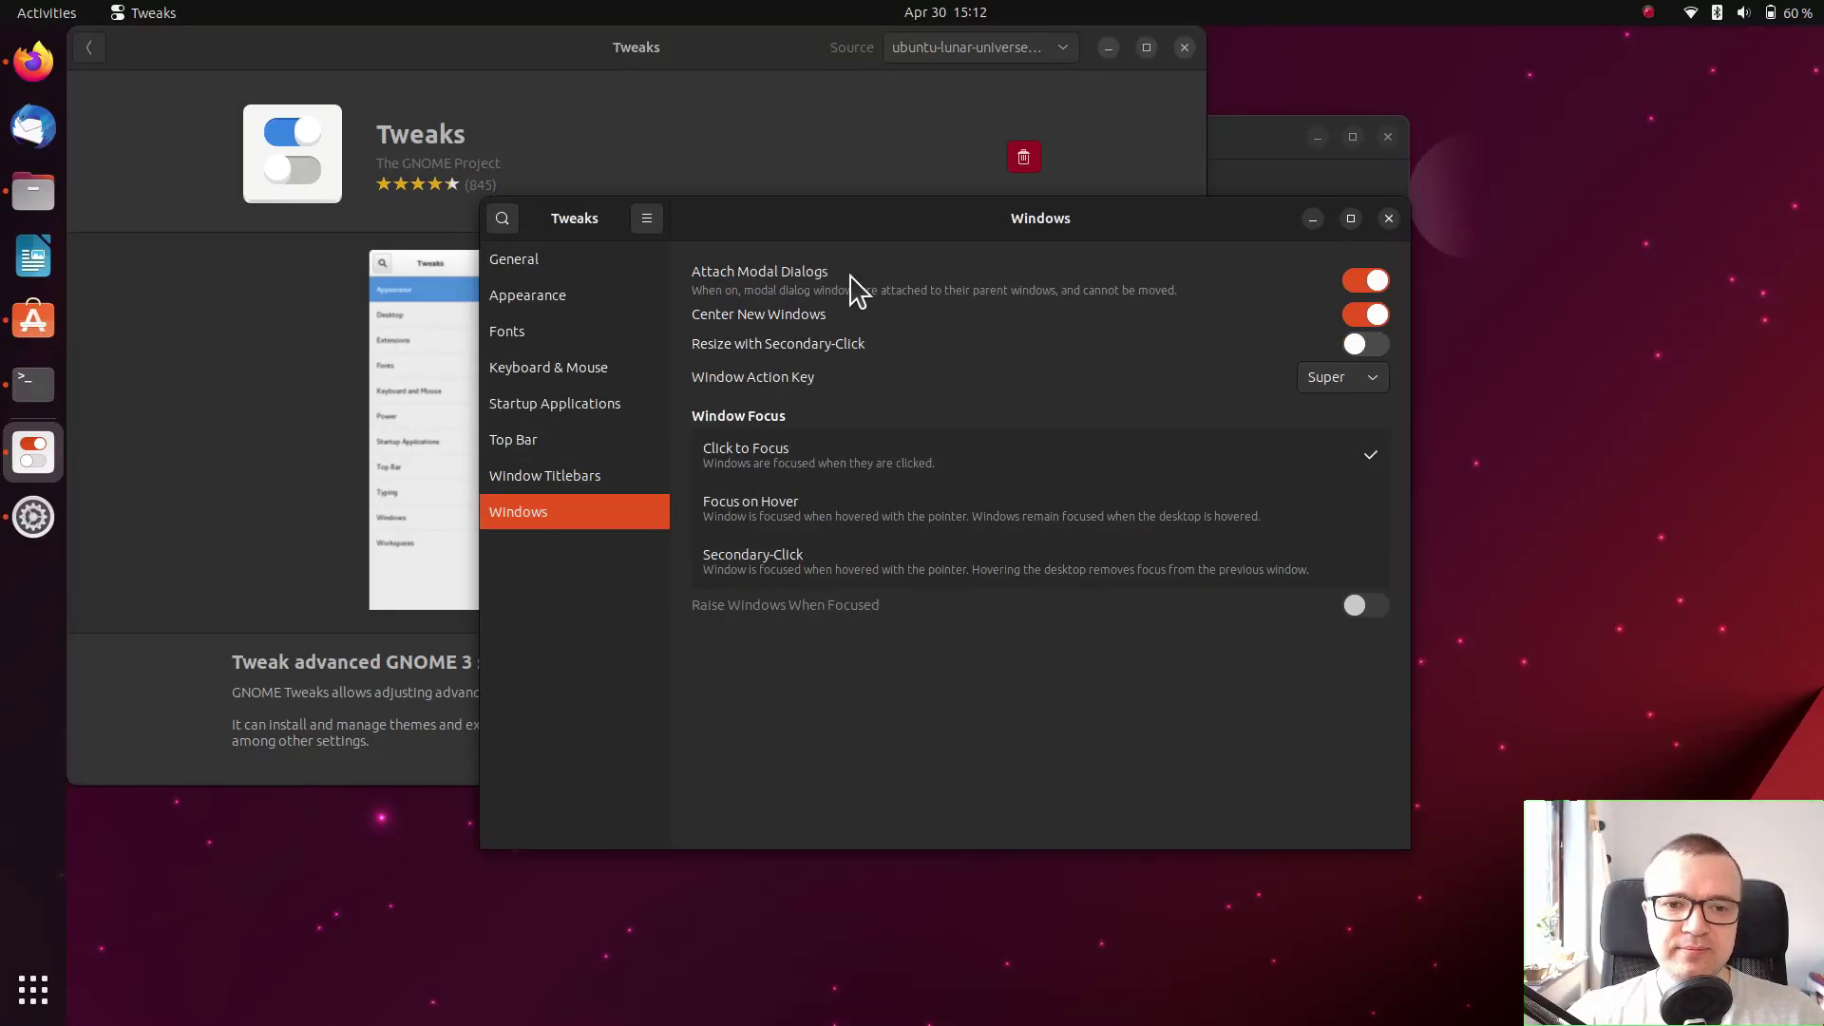
{"action": "left_click", "coordinate": [589, 304]}
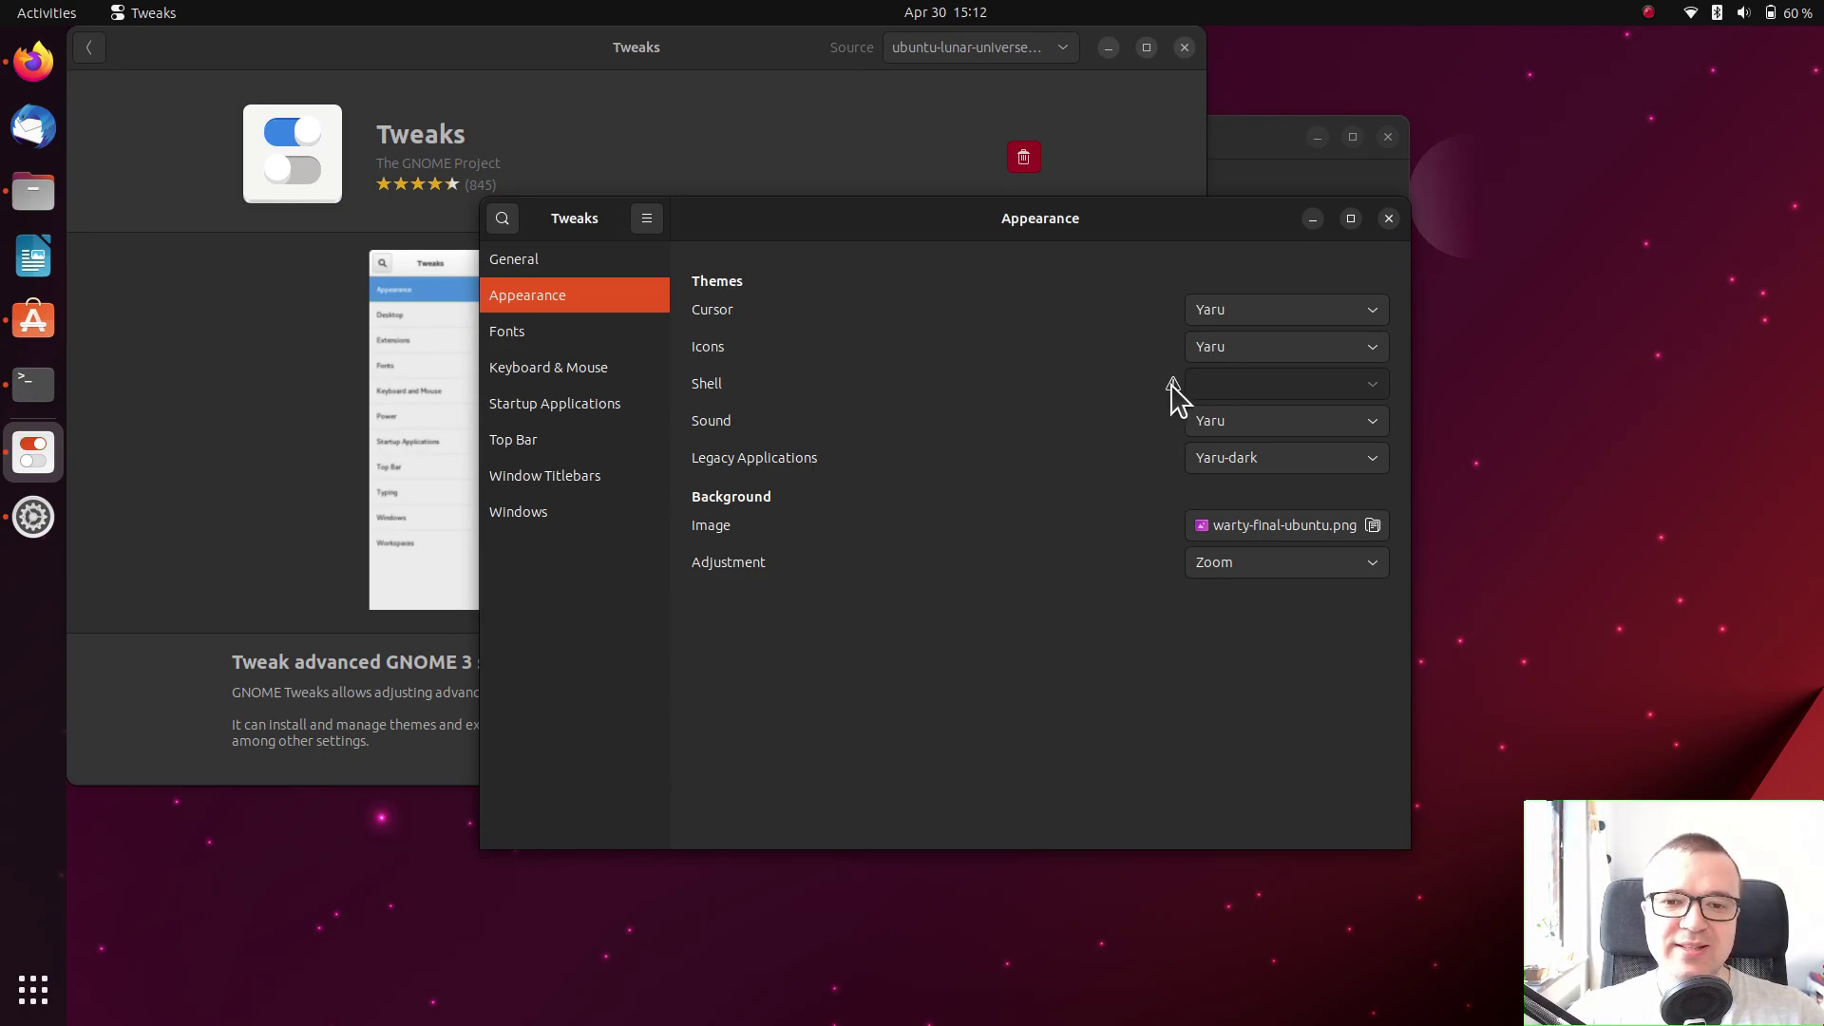
{"action": "mouse_move", "coordinate": [1173, 389]}
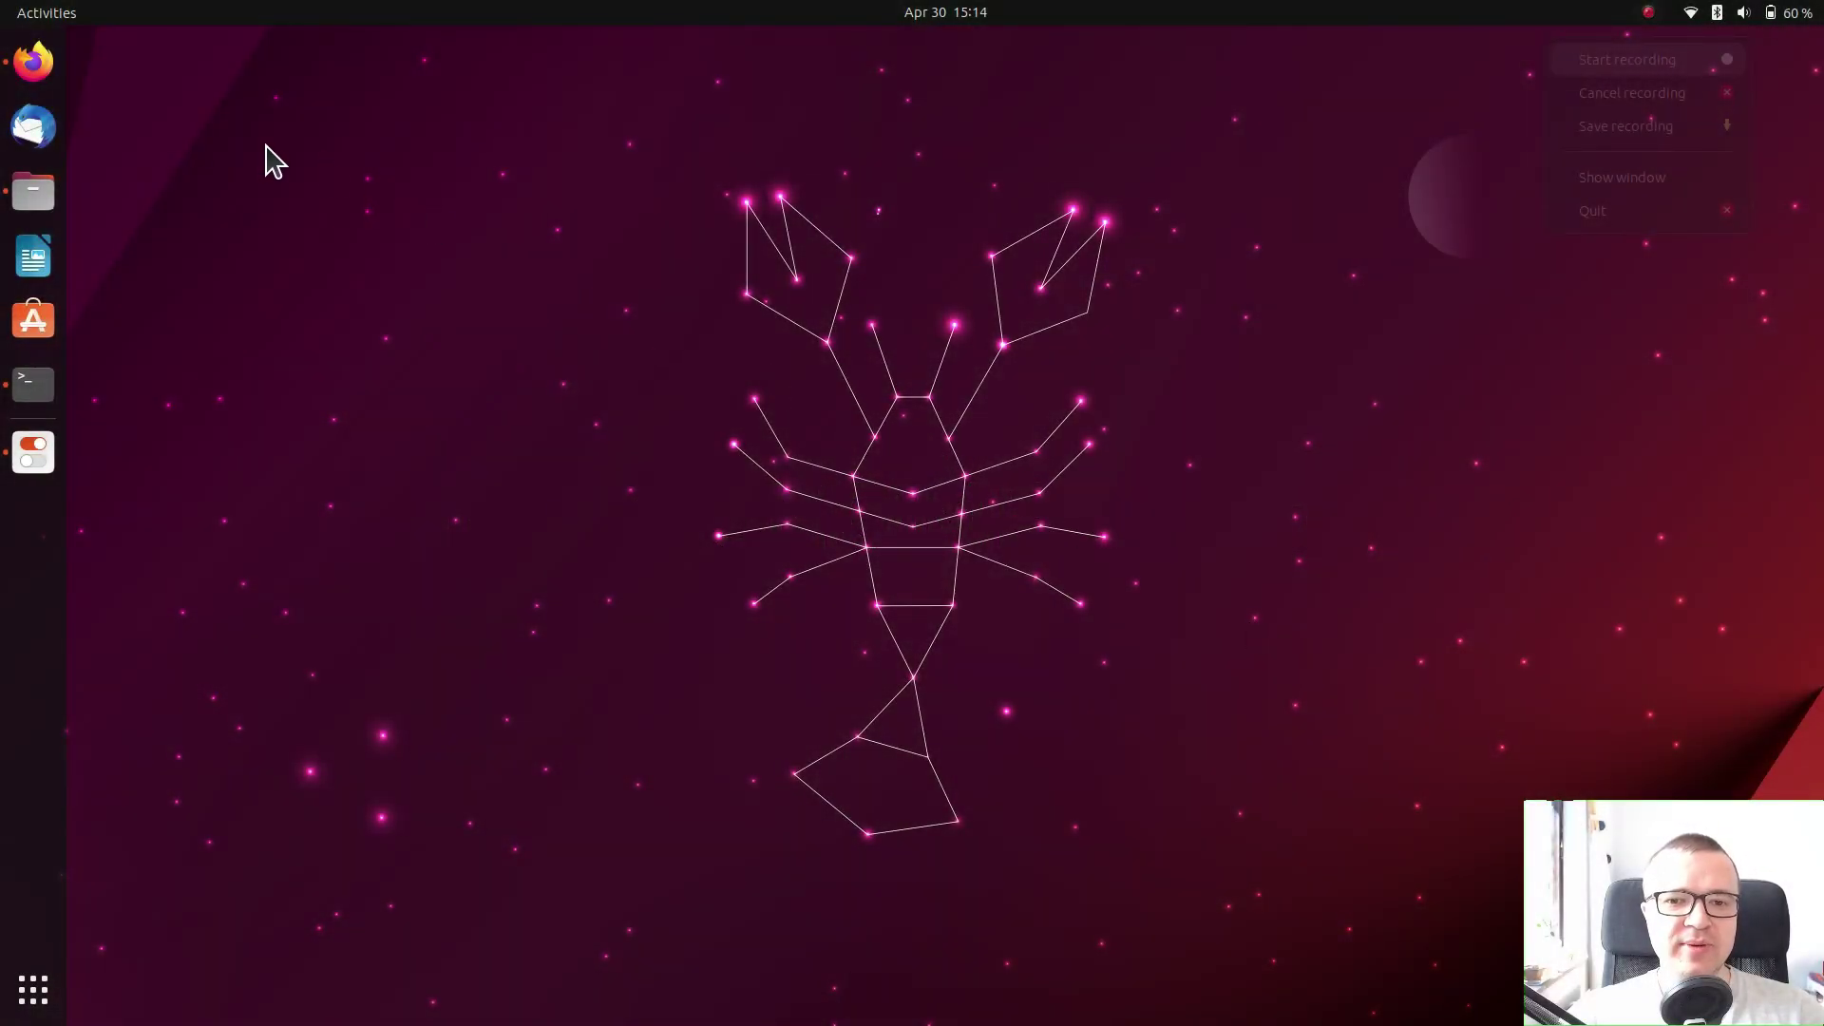
Step: Show extensions.gnome.org in Firefox and highlight its GNOME Shell integration install notice
{"action": "left_click", "coordinate": [36, 63]}
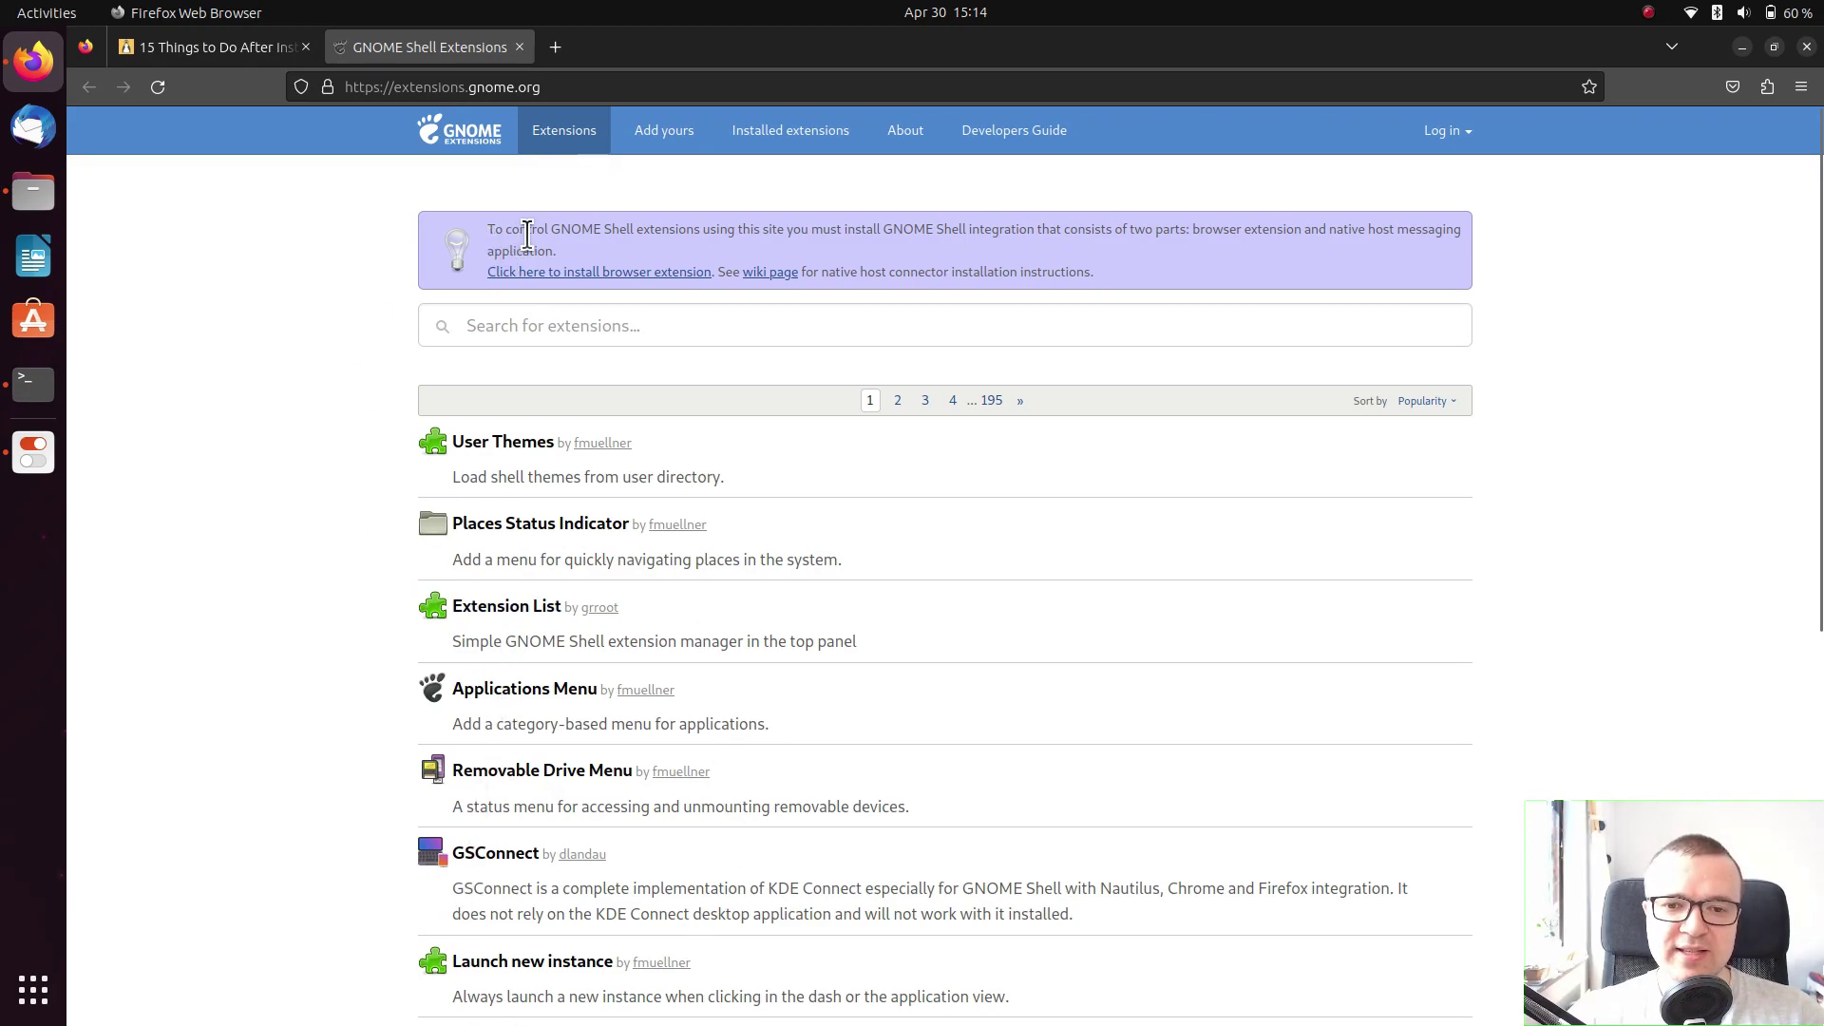
{"action": "left_click_drag", "start_coordinate": [786, 231], "coordinate": [1039, 236]}
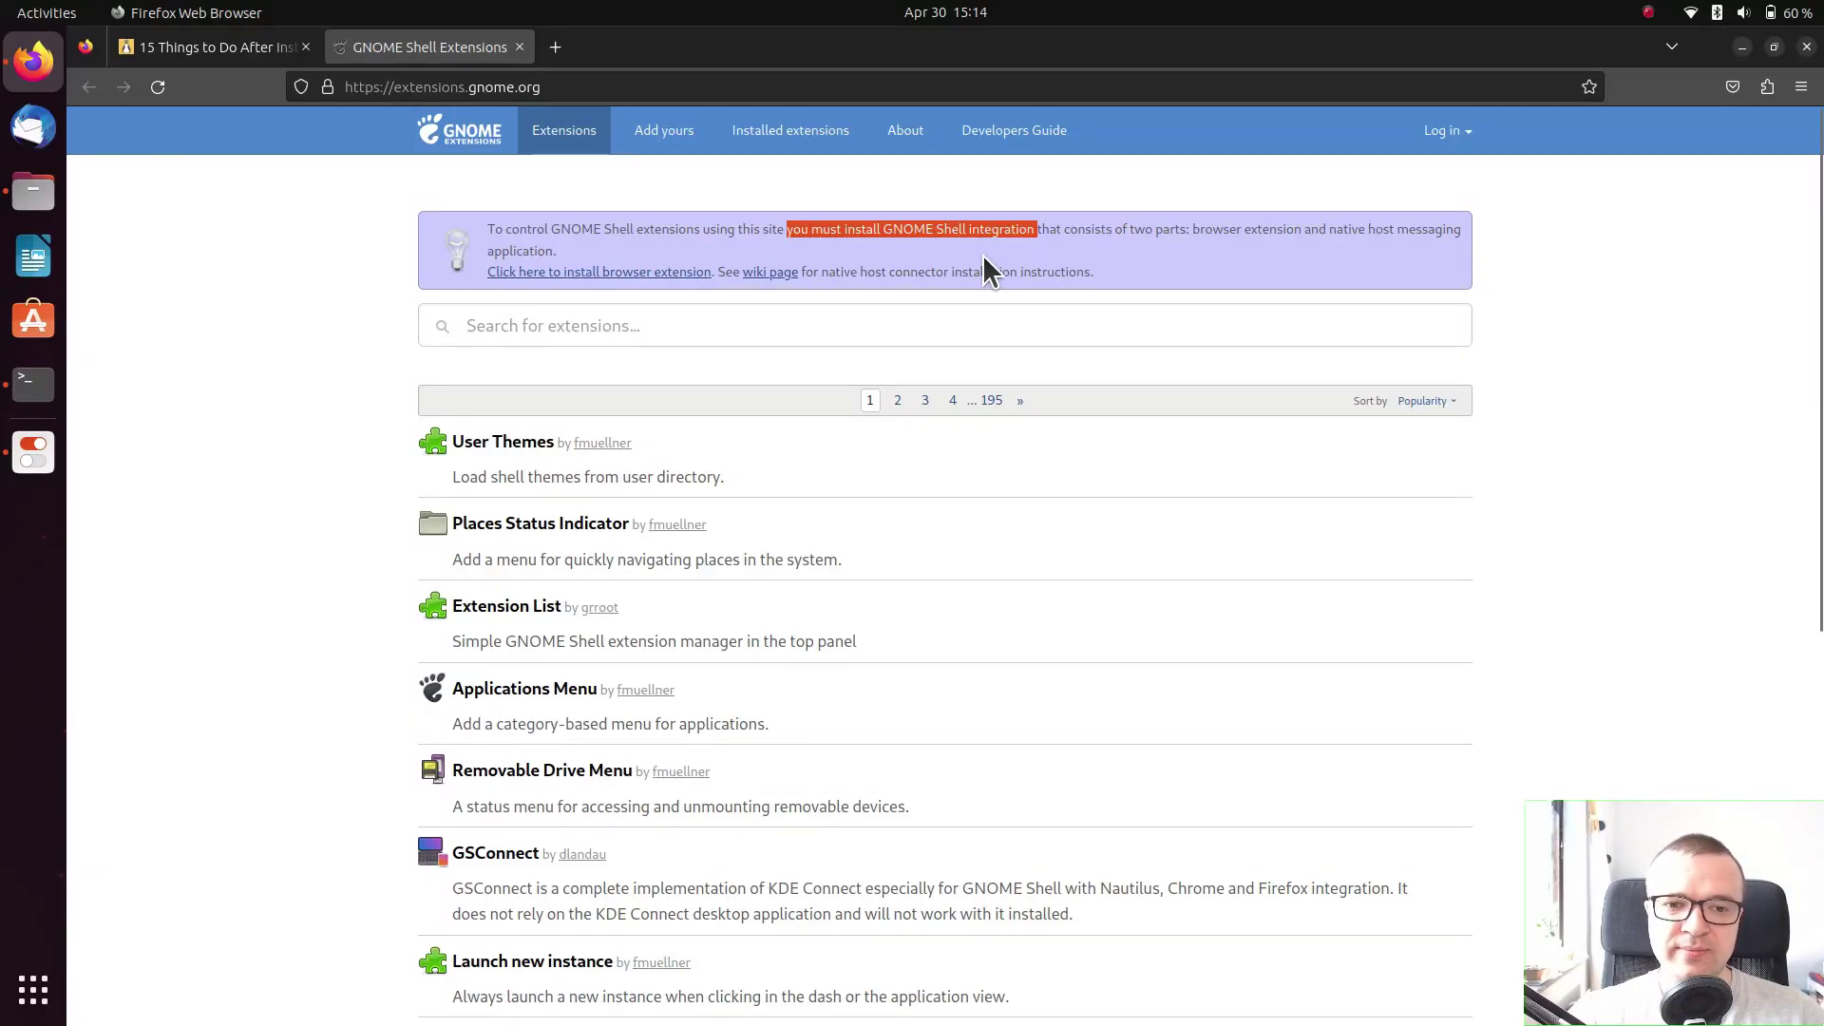
Step: Run 'sudo apt install chrome-gnome-shell' in Terminal and confirm with y
{"action": "left_click", "coordinate": [59, 385]}
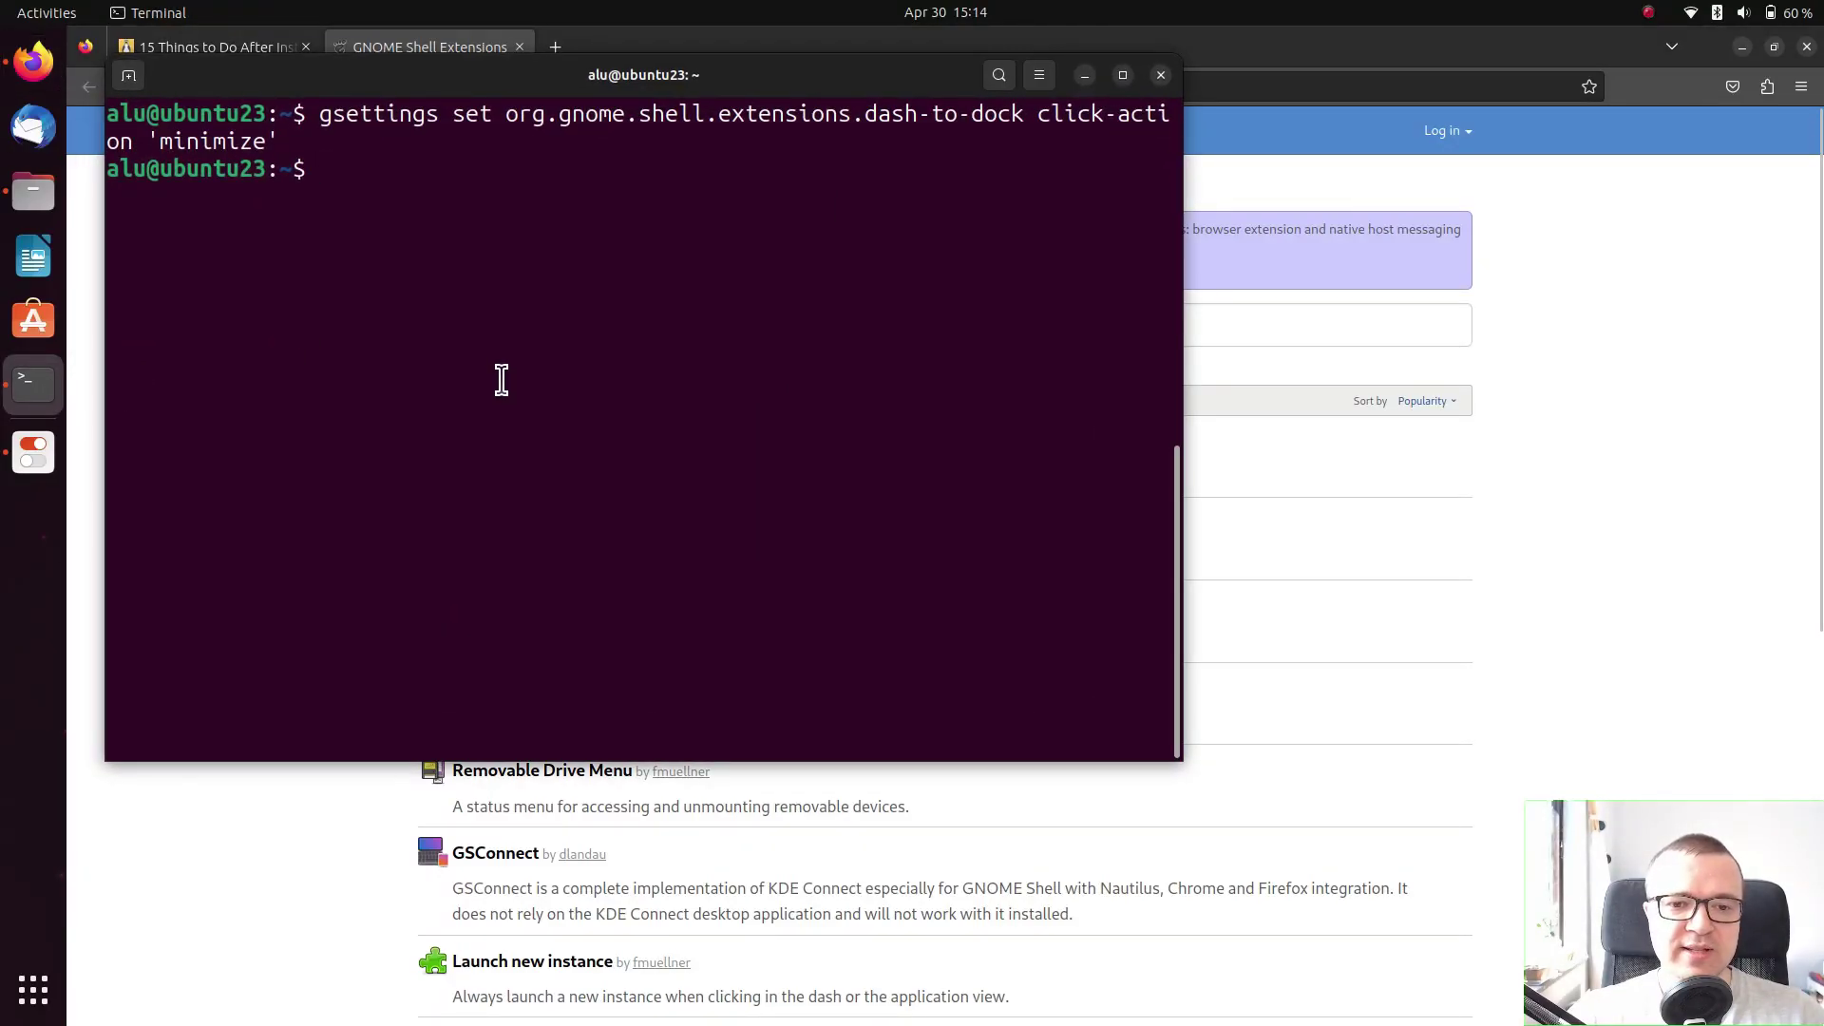
{"action": "type", "text": "sudo apt install chrome-gnome-shell"}
{"action": "key", "text": "Return"}
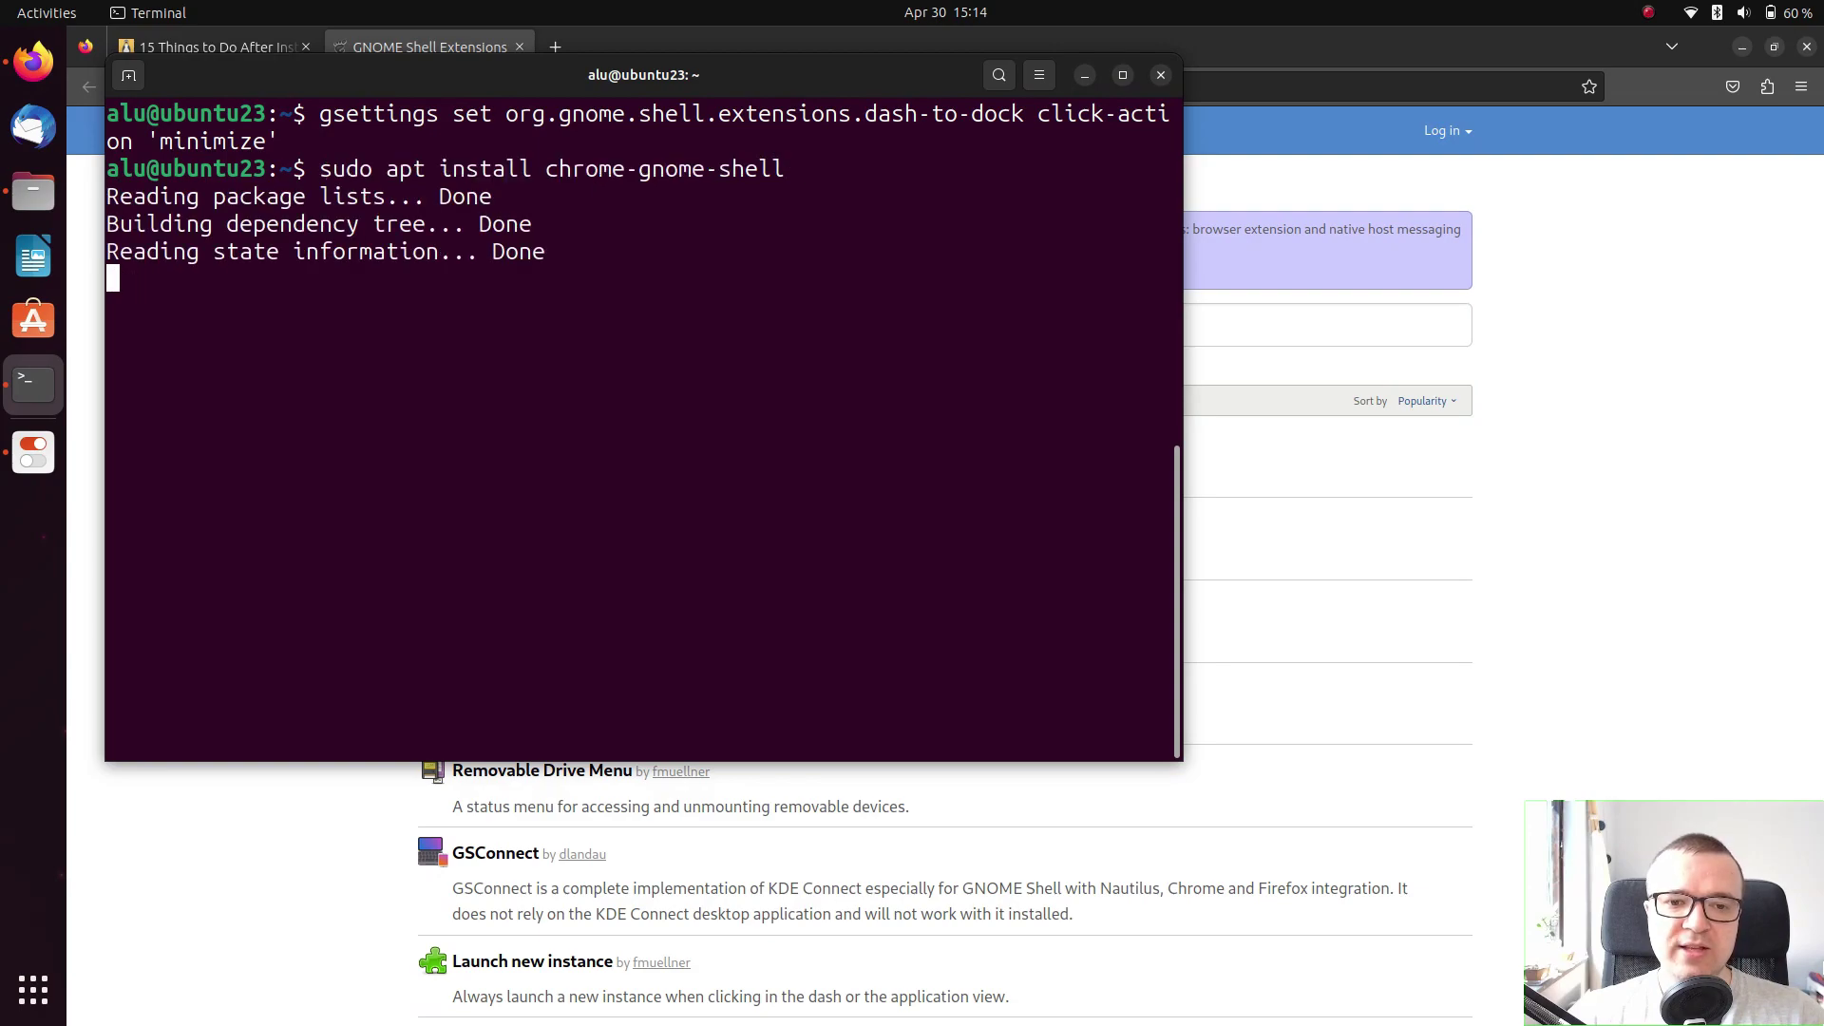
{"action": "type", "text": "y"}
{"action": "key", "text": "Return"}
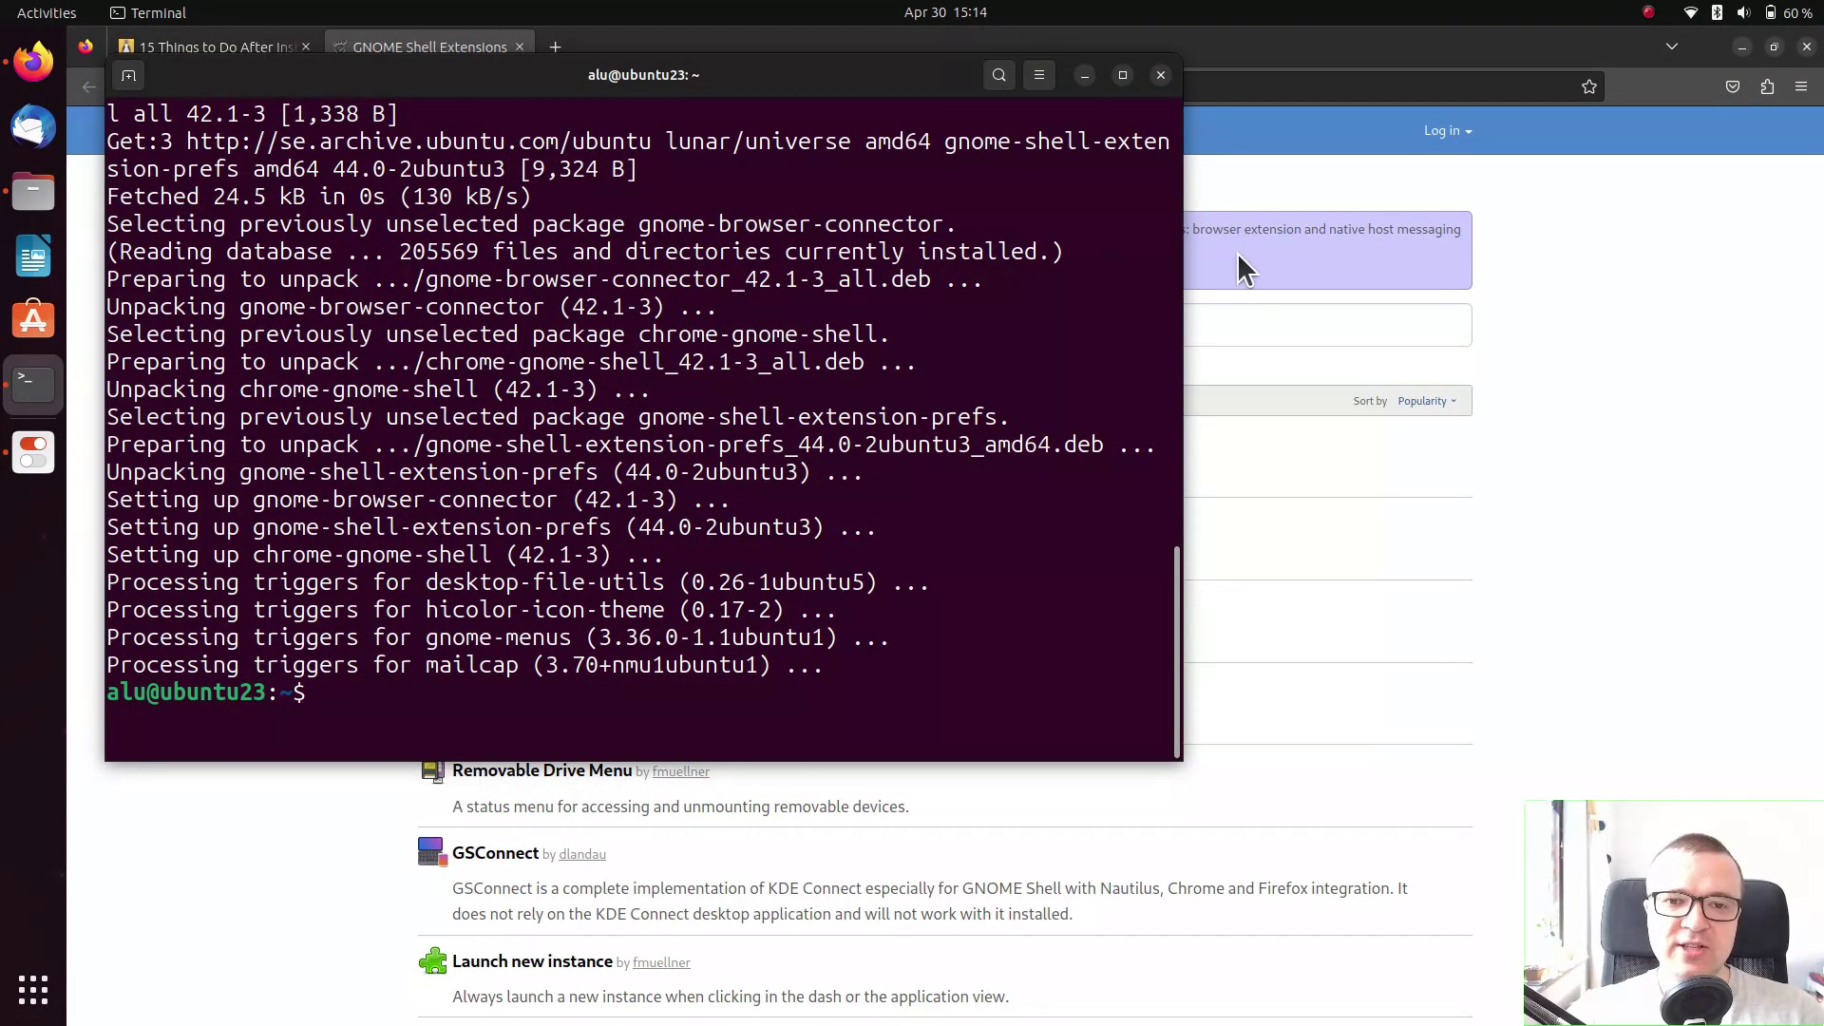
Step: Add and allow the GNOME Shell integration add-on in Firefox, then reload extensions.gnome.org
{"action": "left_click", "coordinate": [1476, 294]}
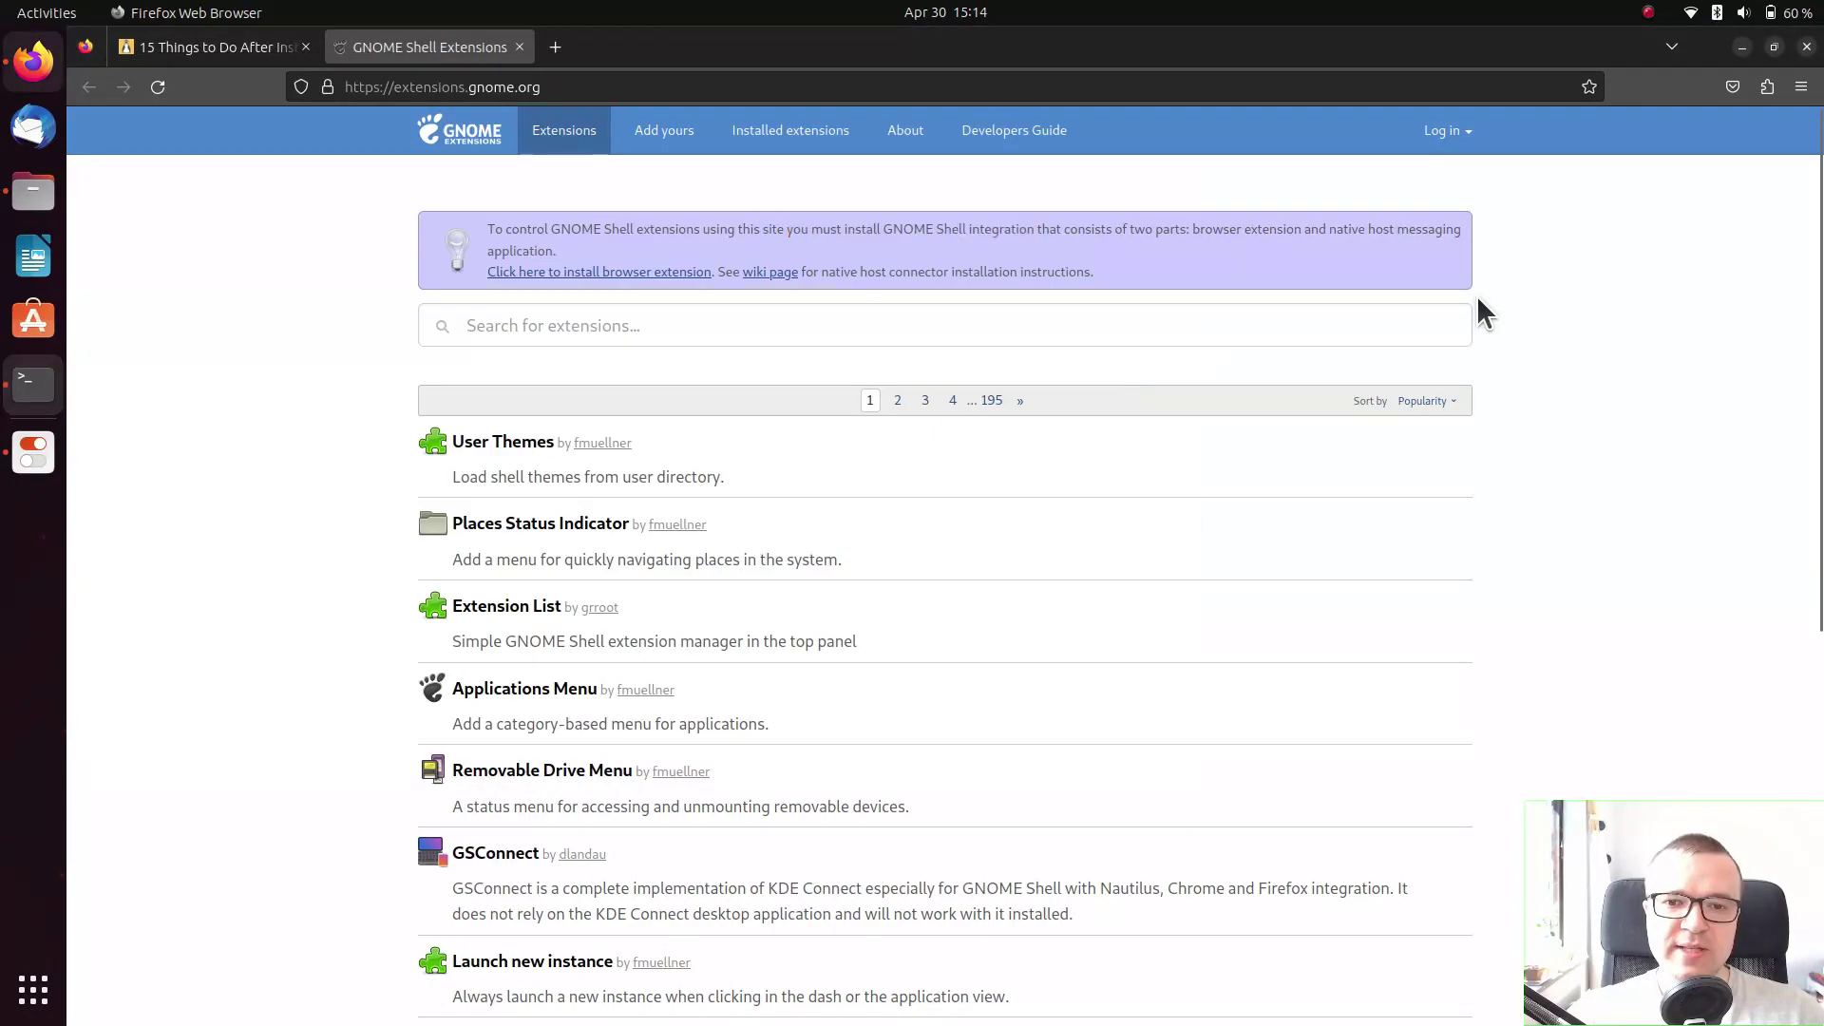
{"action": "left_click", "coordinate": [575, 273]}
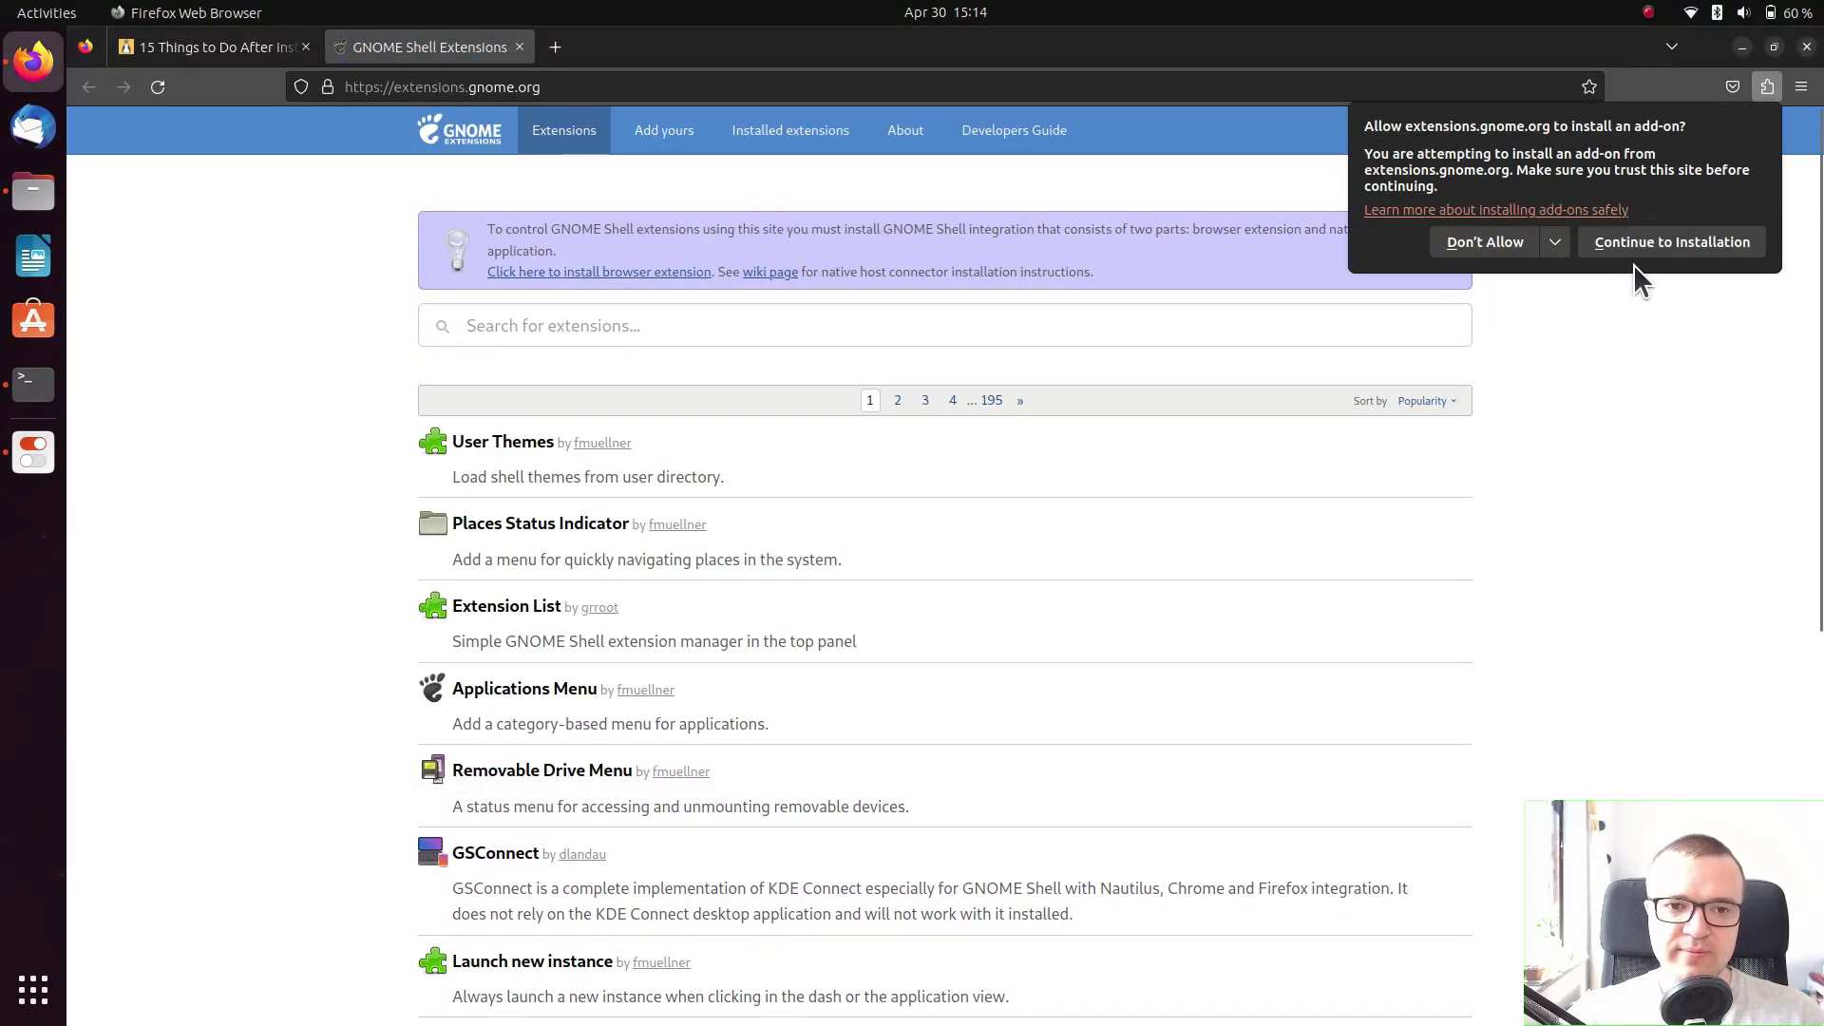
{"action": "left_click", "coordinate": [1662, 245]}
{"action": "left_click", "coordinate": [1737, 276]}
{"action": "left_click", "coordinate": [1045, 606]}
{"action": "left_click", "coordinate": [1763, 228]}
{"action": "left_click", "coordinate": [159, 86]}
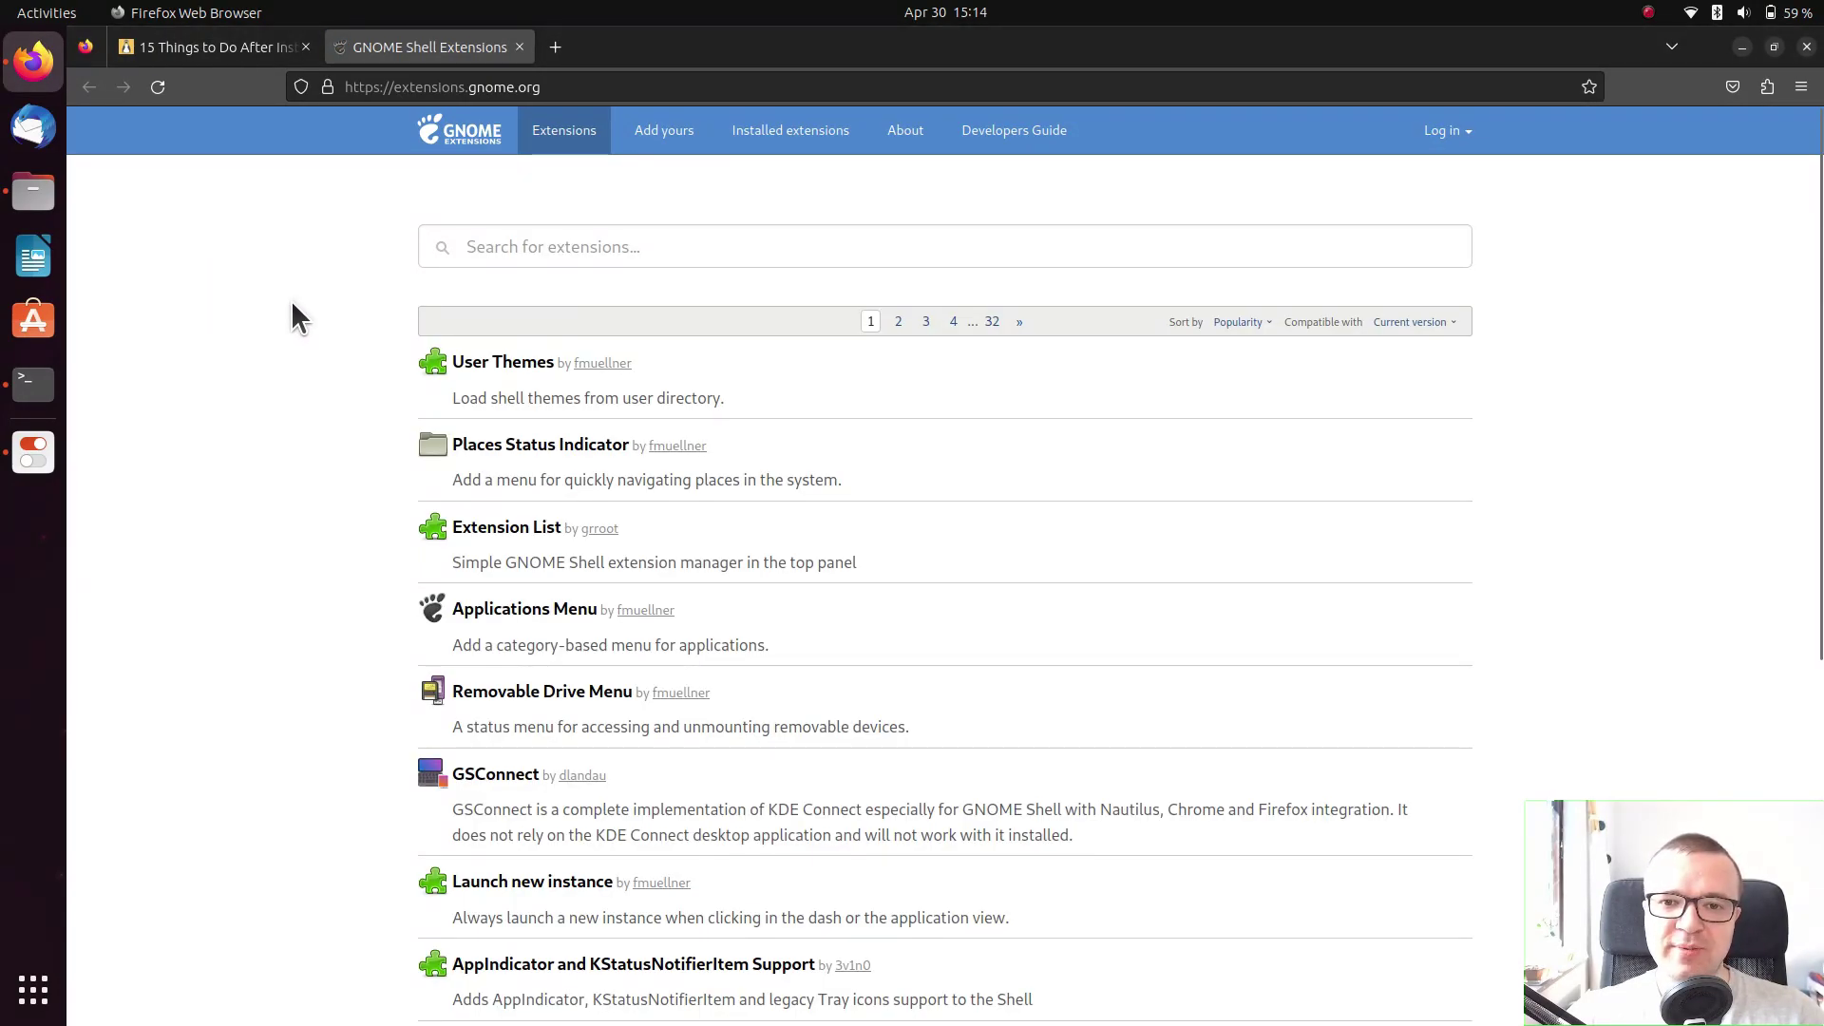
Step: Check the Shell theme warning in Tweaks, then switch User Themes ON at extensions.gnome.org
{"action": "left_click", "coordinate": [34, 452]}
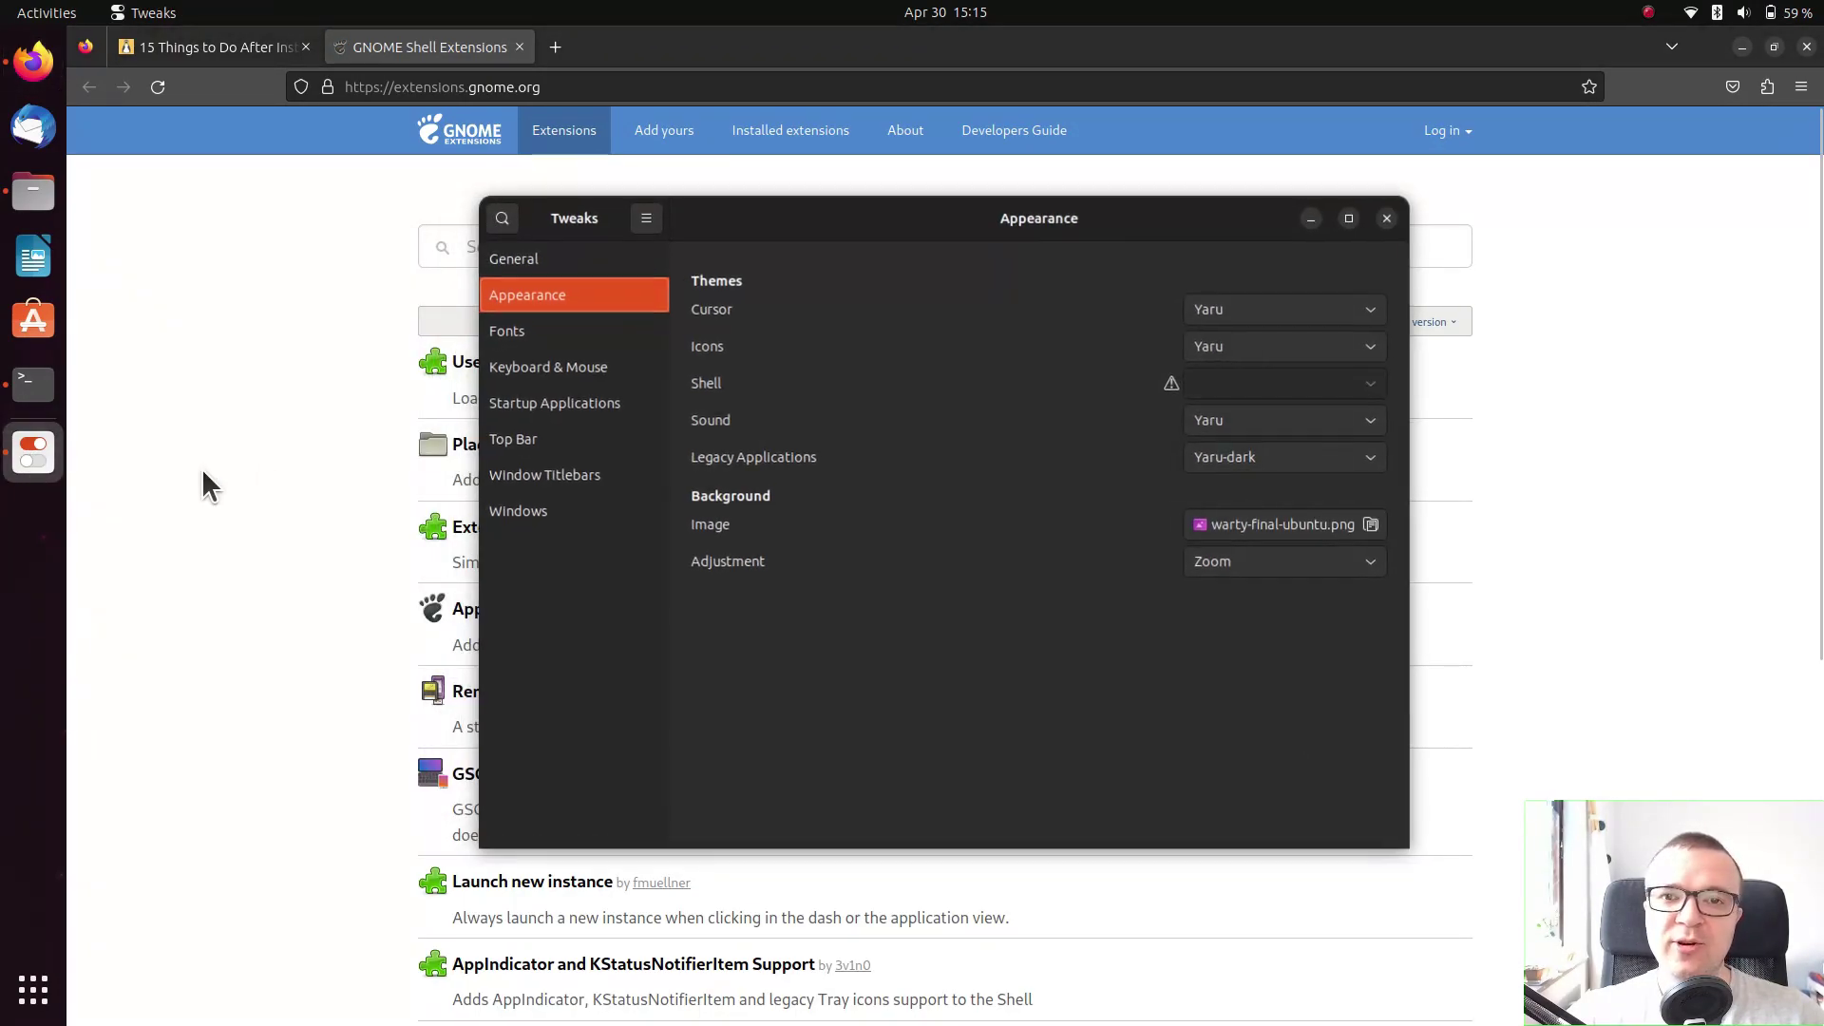
{"action": "left_click", "coordinate": [1174, 389]}
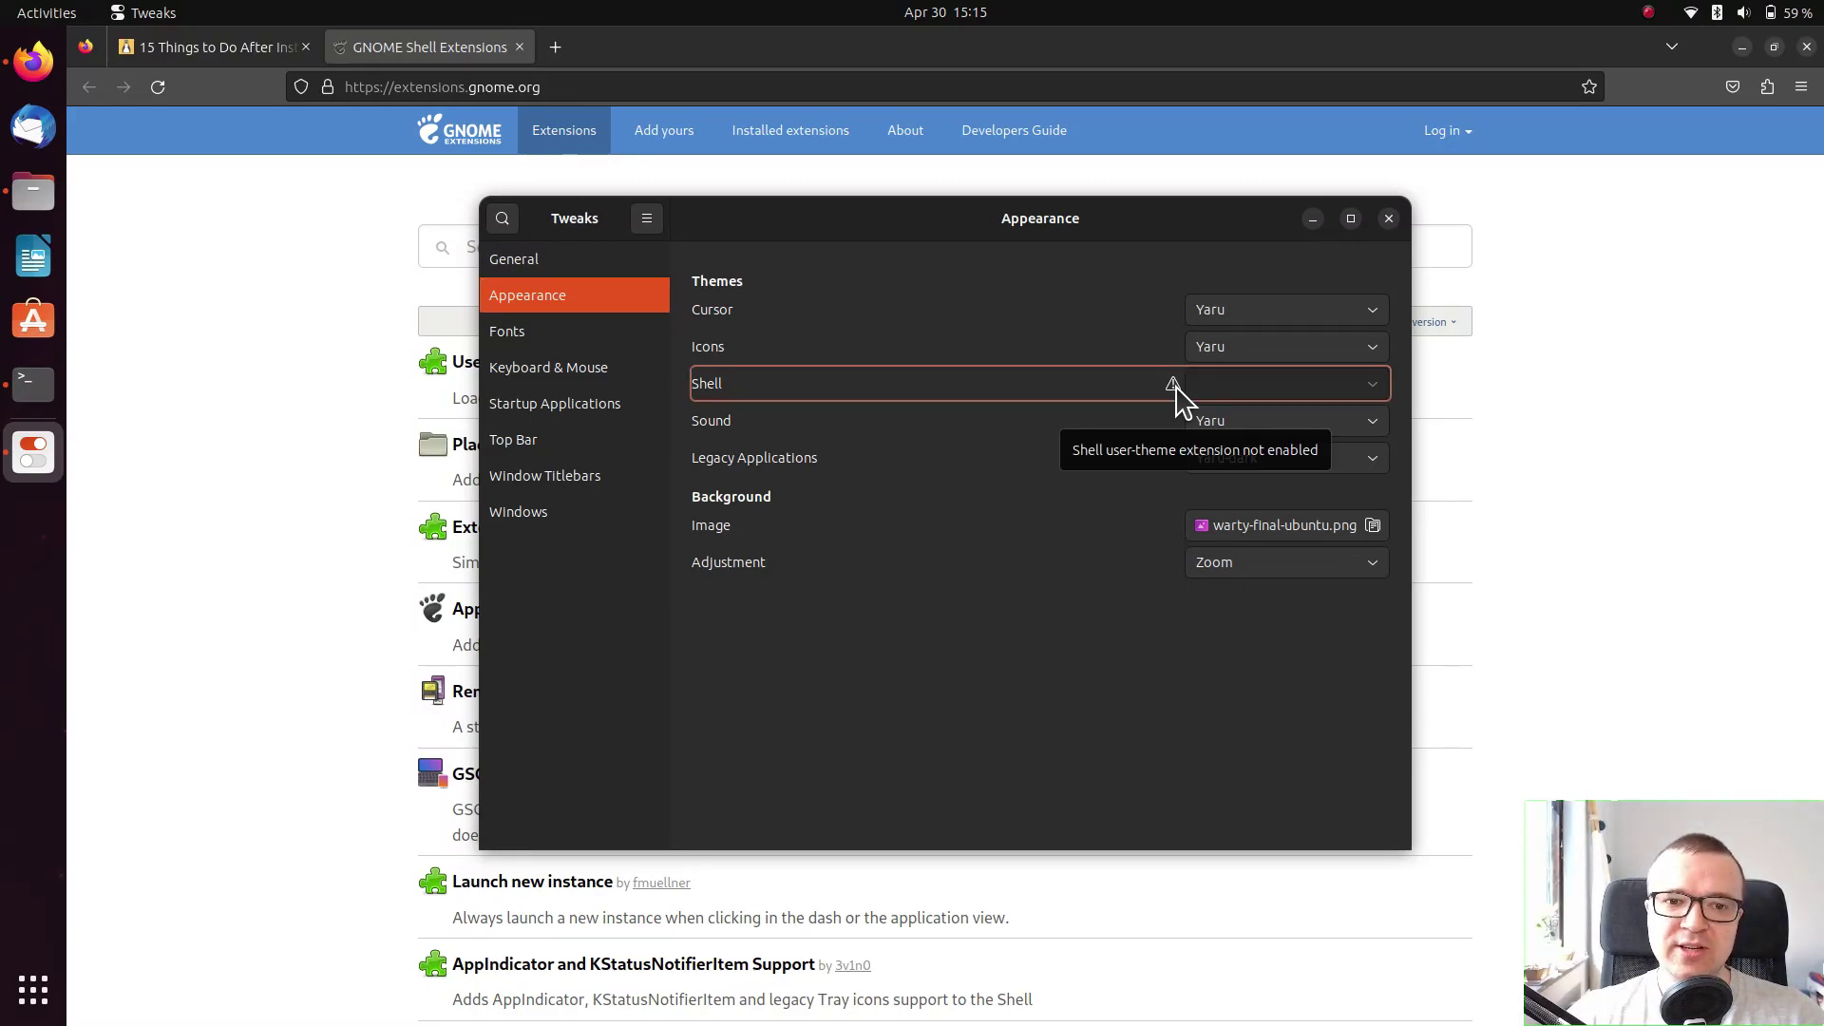
{"action": "left_click", "coordinate": [334, 439]}
{"action": "left_click", "coordinate": [497, 362]}
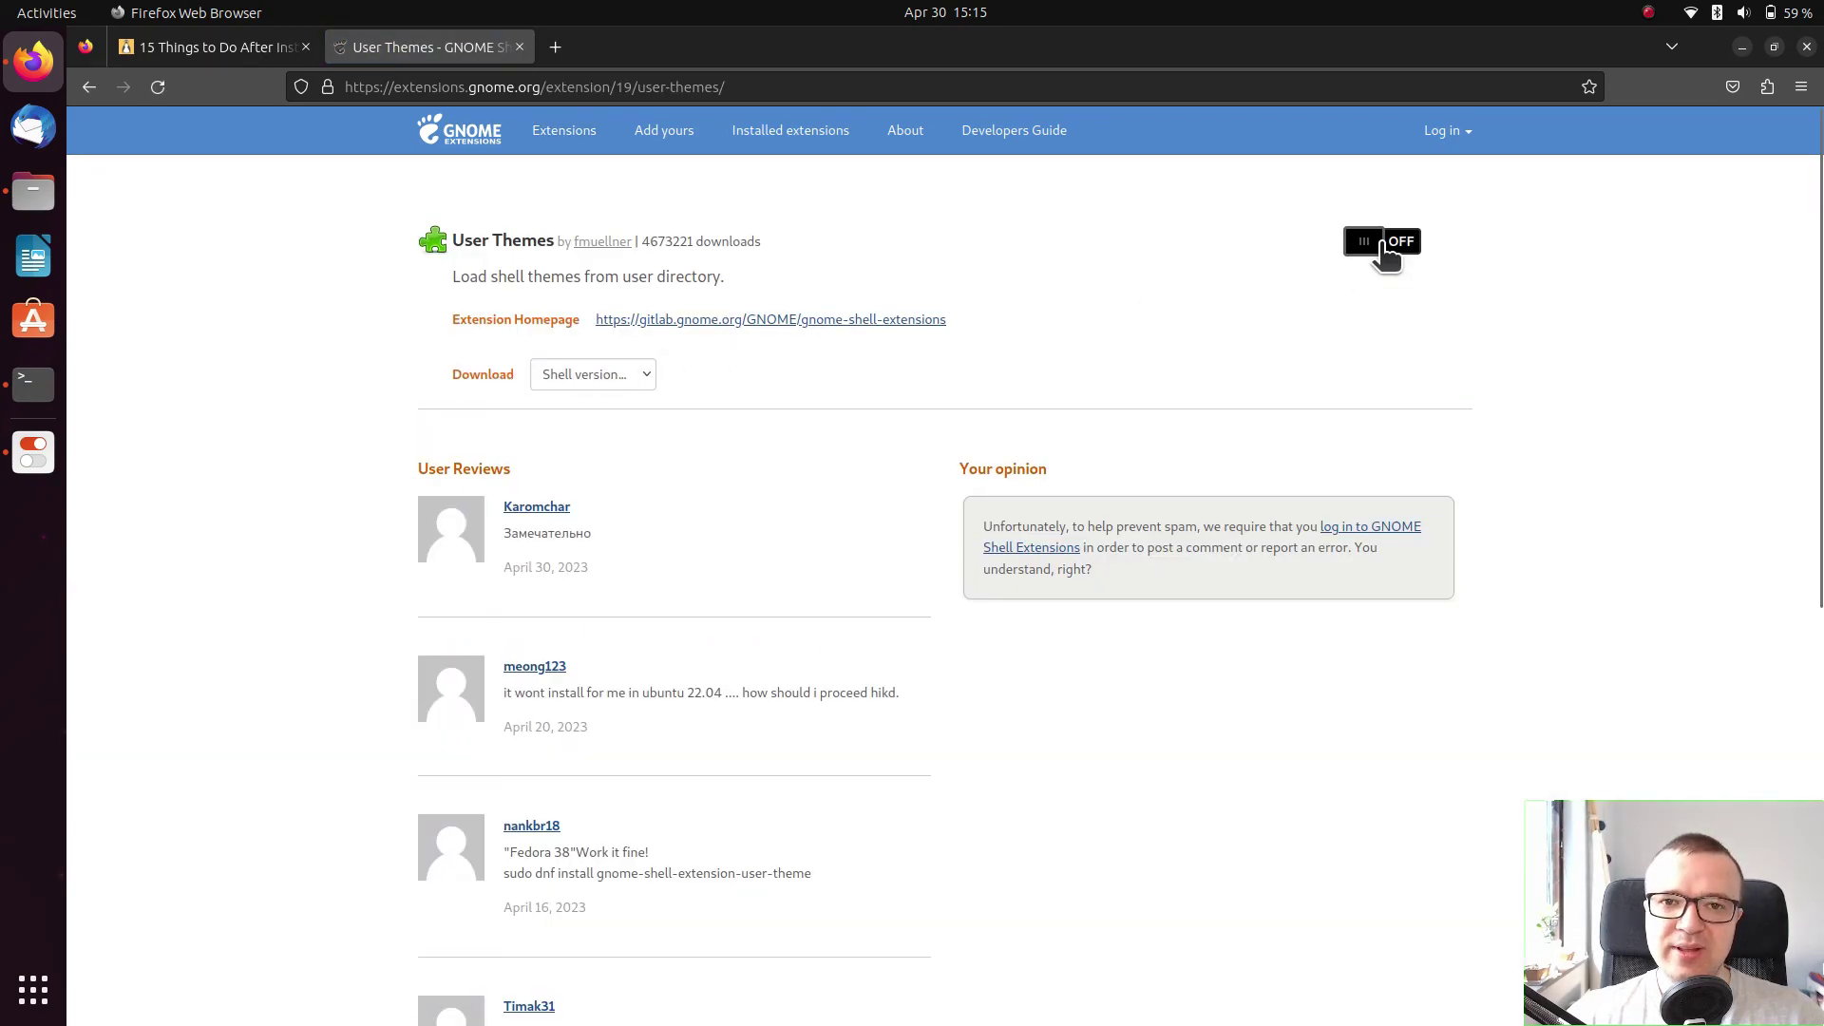
{"action": "left_click", "coordinate": [1385, 249]}
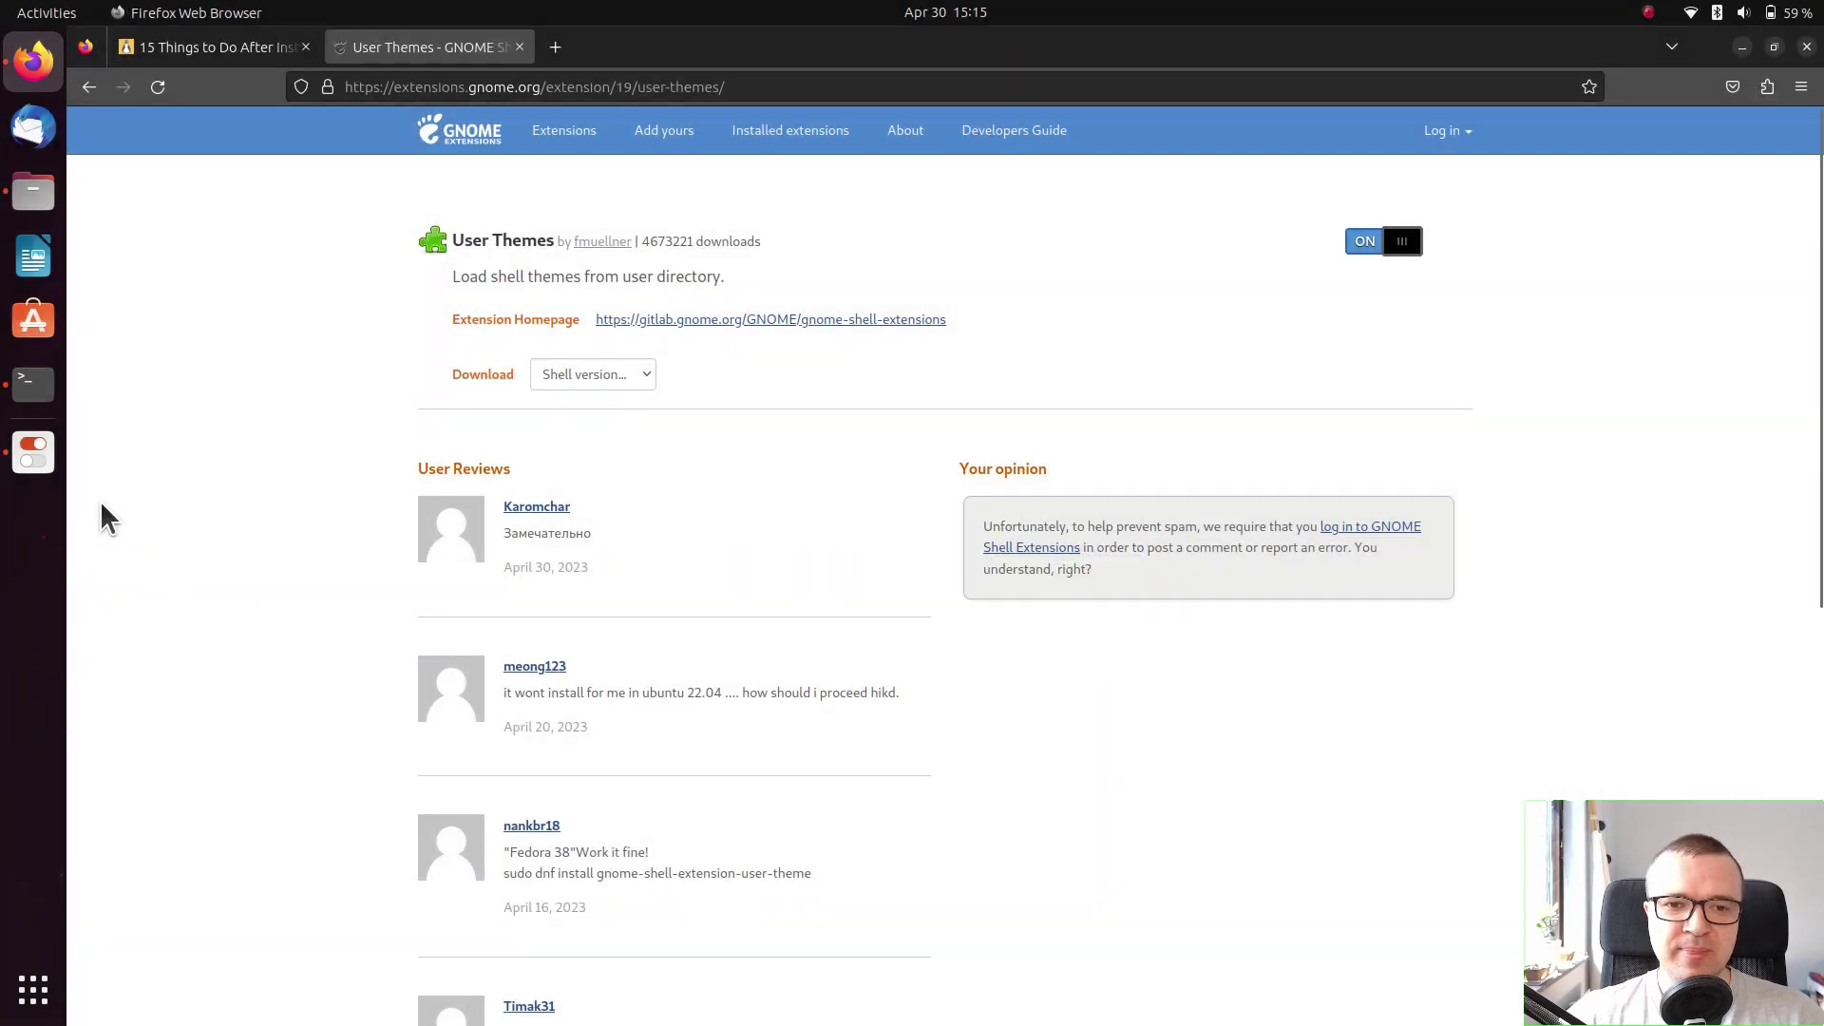
{"action": "right_click", "coordinate": [33, 451]}
Step: Quit GNOME Tweaks and relaunch it from the app search so it reloads the extension
{"action": "left_click", "coordinate": [116, 502]}
{"action": "left_click", "coordinate": [28, 1014]}
{"action": "type", "text": "twe"}
{"action": "key", "text": "Return"}
Step: Under Appearance, set the Shell theme to Orchis
{"action": "left_click", "coordinate": [527, 295]}
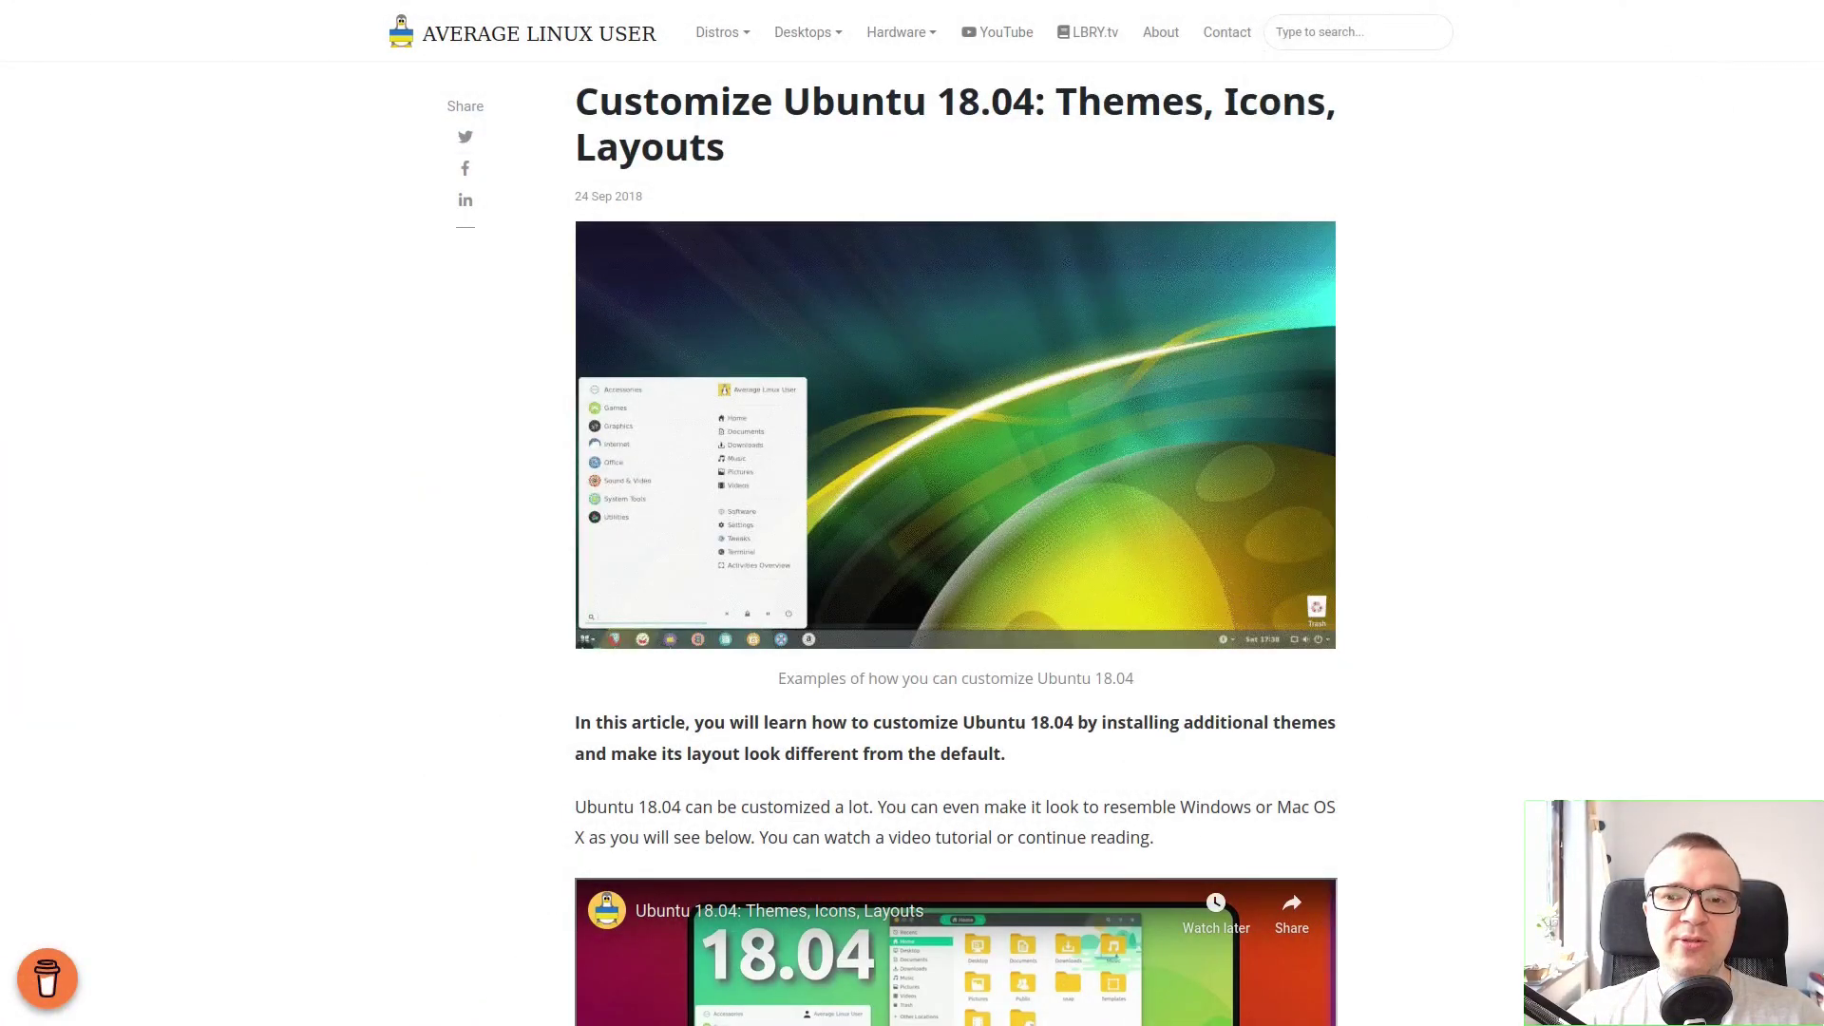
{"action": "scroll", "coordinate": [954, 513], "scroll_direction": "down", "scroll_amount": 5}
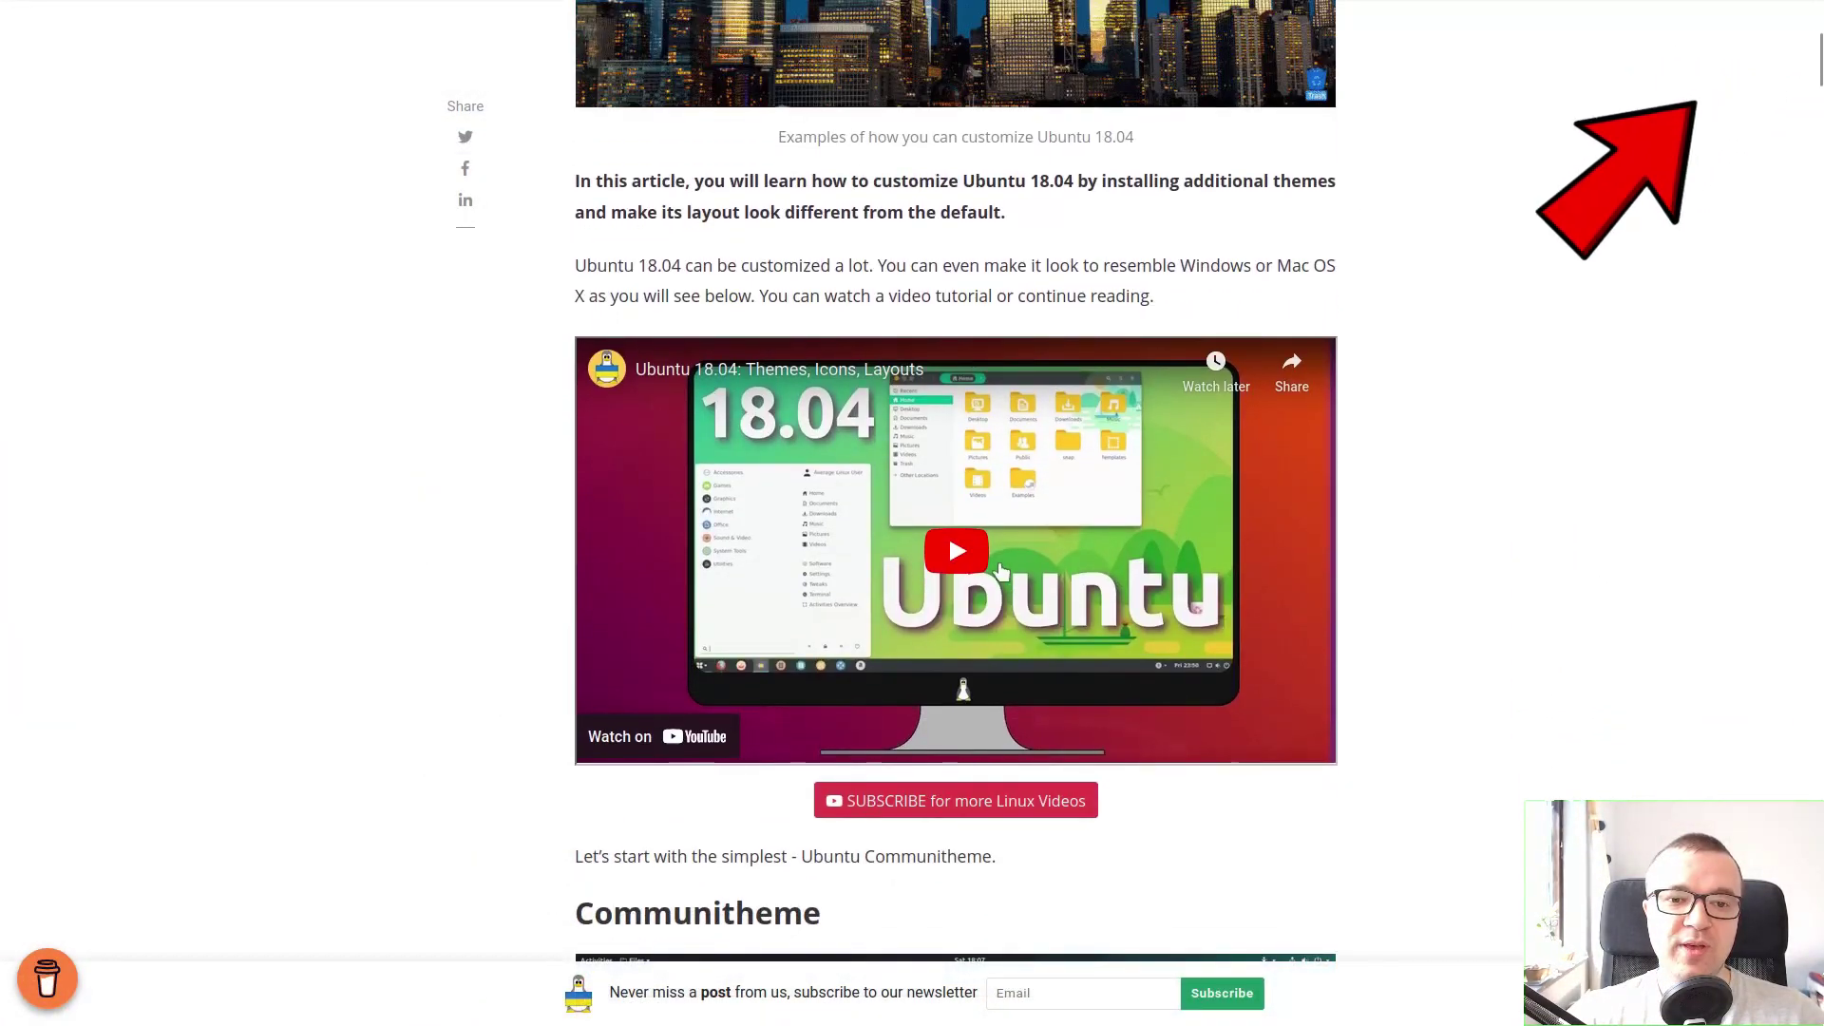
{"action": "left_click", "coordinate": [993, 561]}
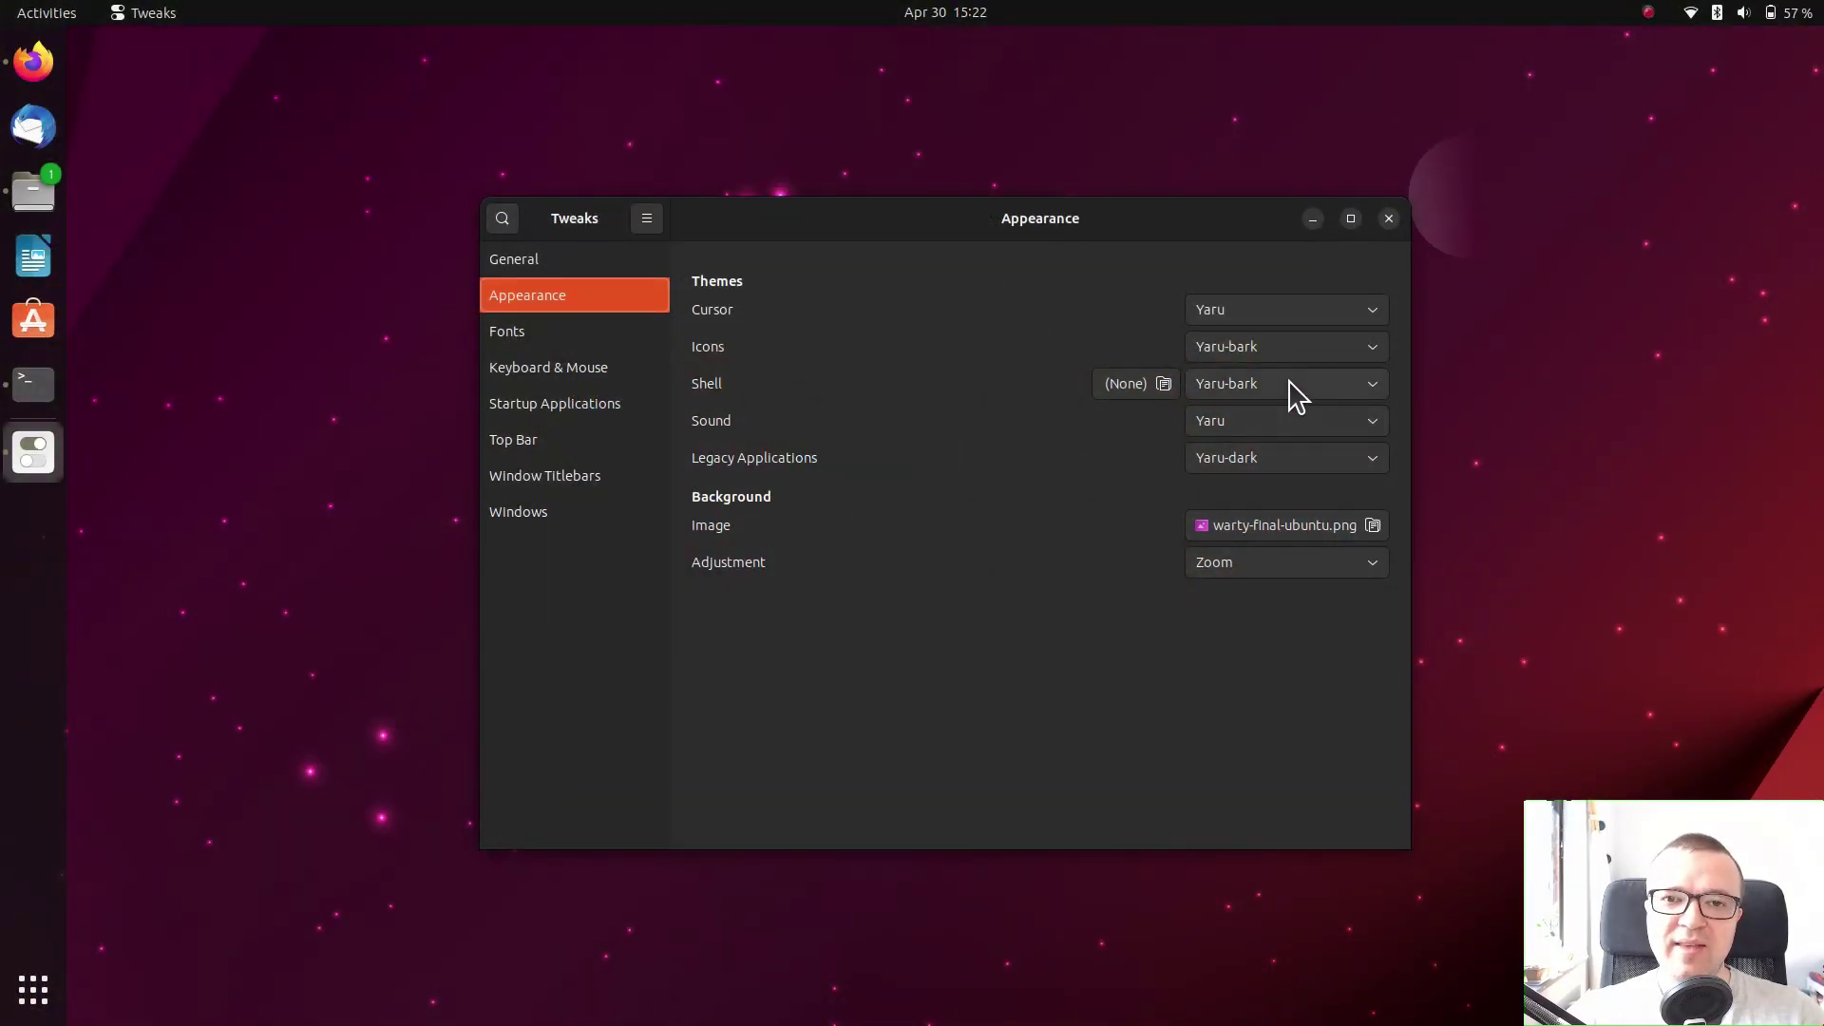
{"action": "left_click", "coordinate": [1291, 391]}
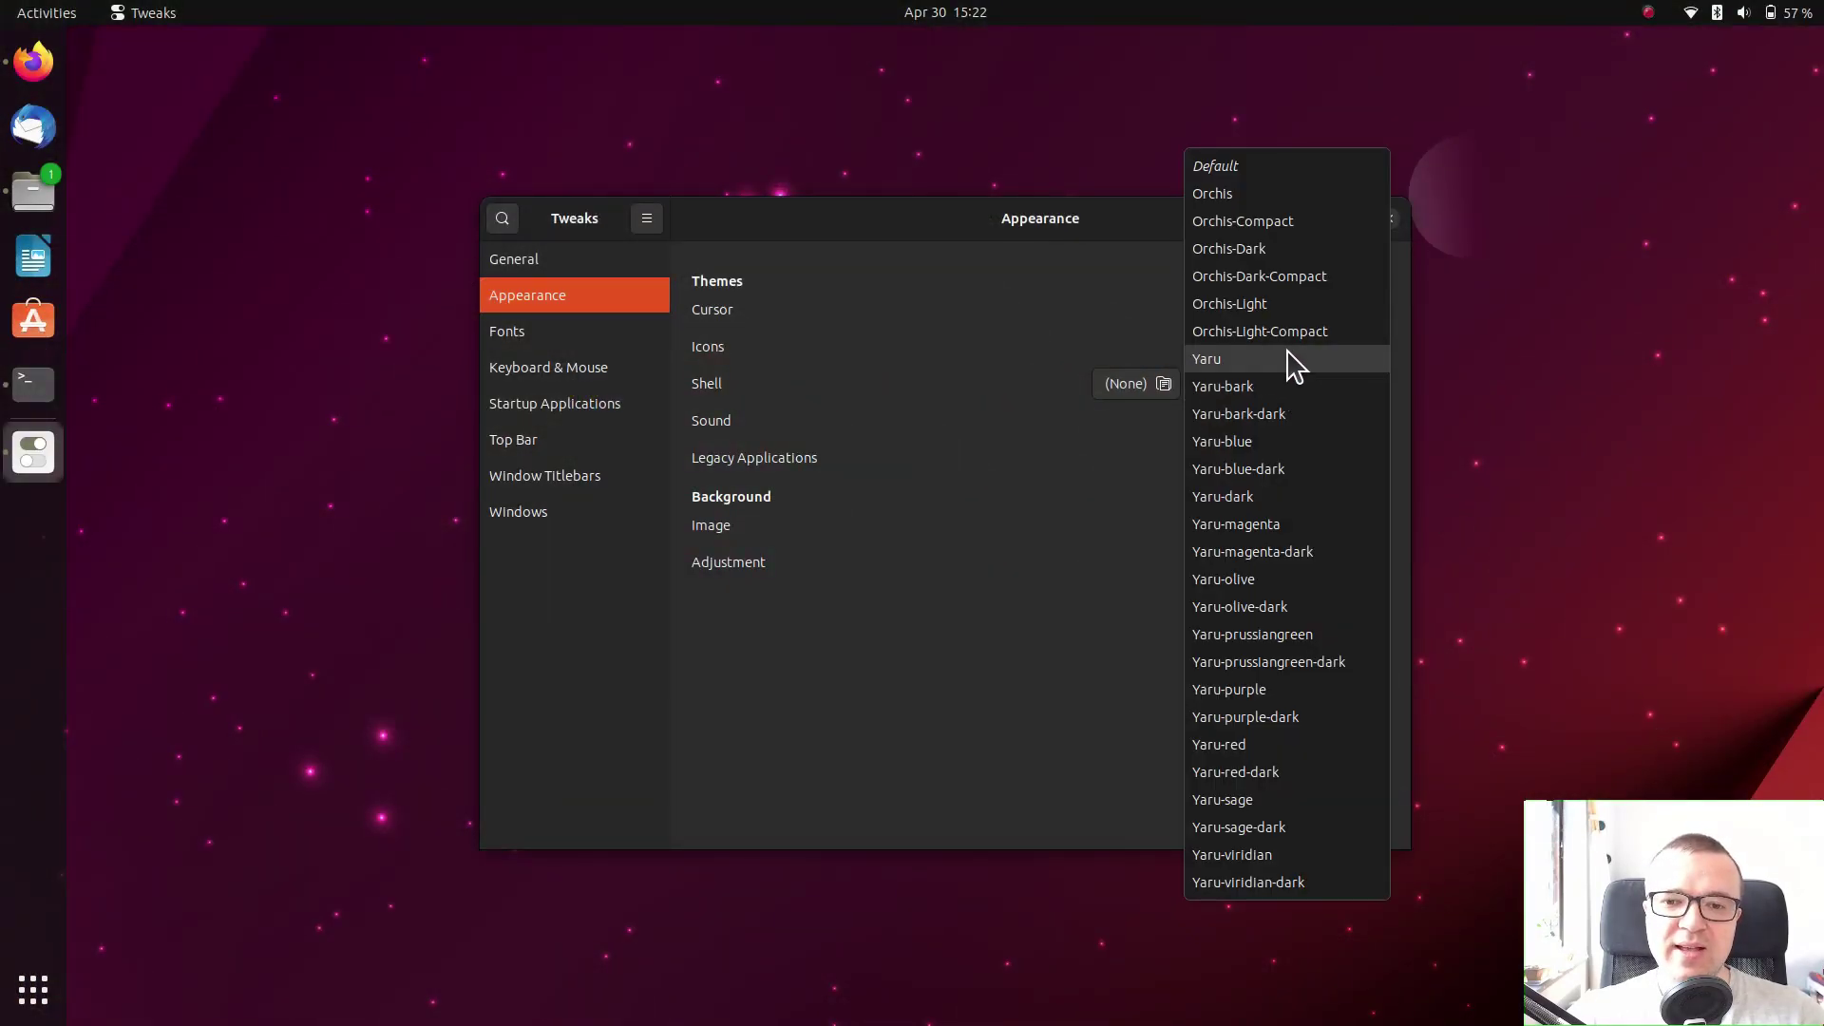
{"action": "left_click", "coordinate": [1235, 195]}
Step: Switch on Burn My Windows on extensions.gnome.org, confirm the install, then close Firefox and Files
{"action": "left_click", "coordinate": [52, 236]}
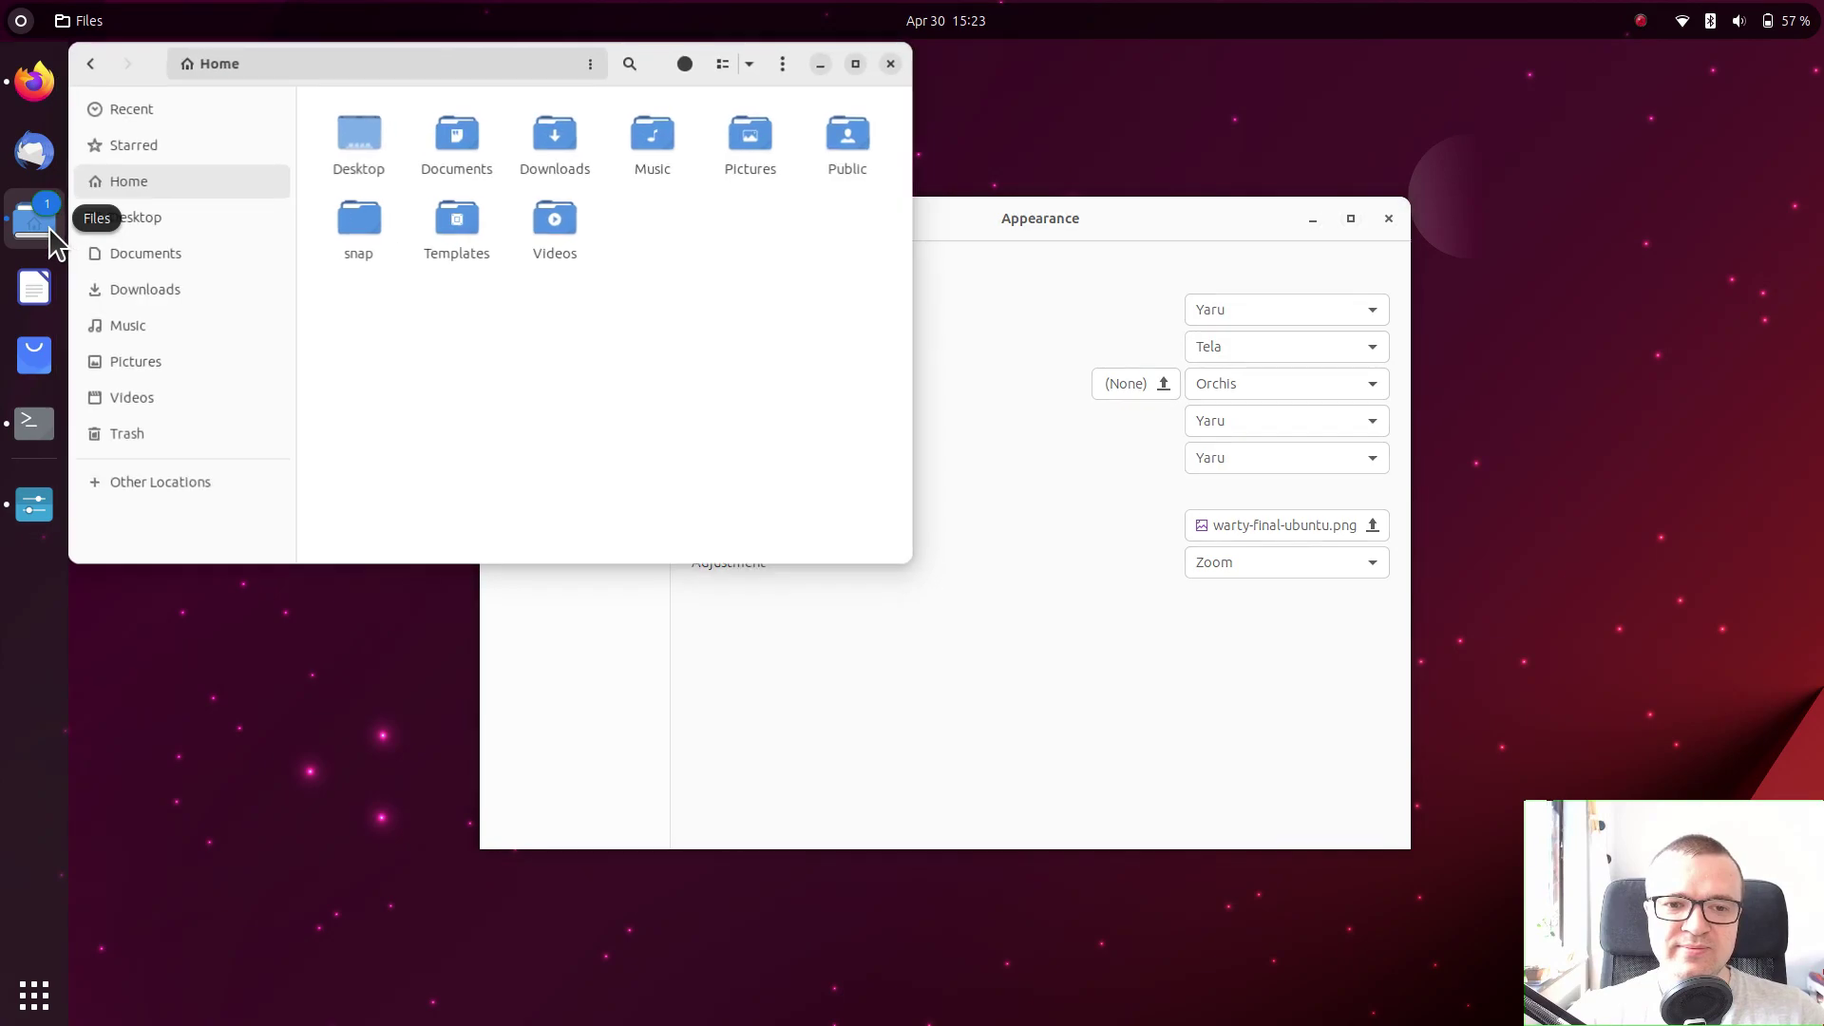
{"action": "left_click", "coordinate": [34, 82]}
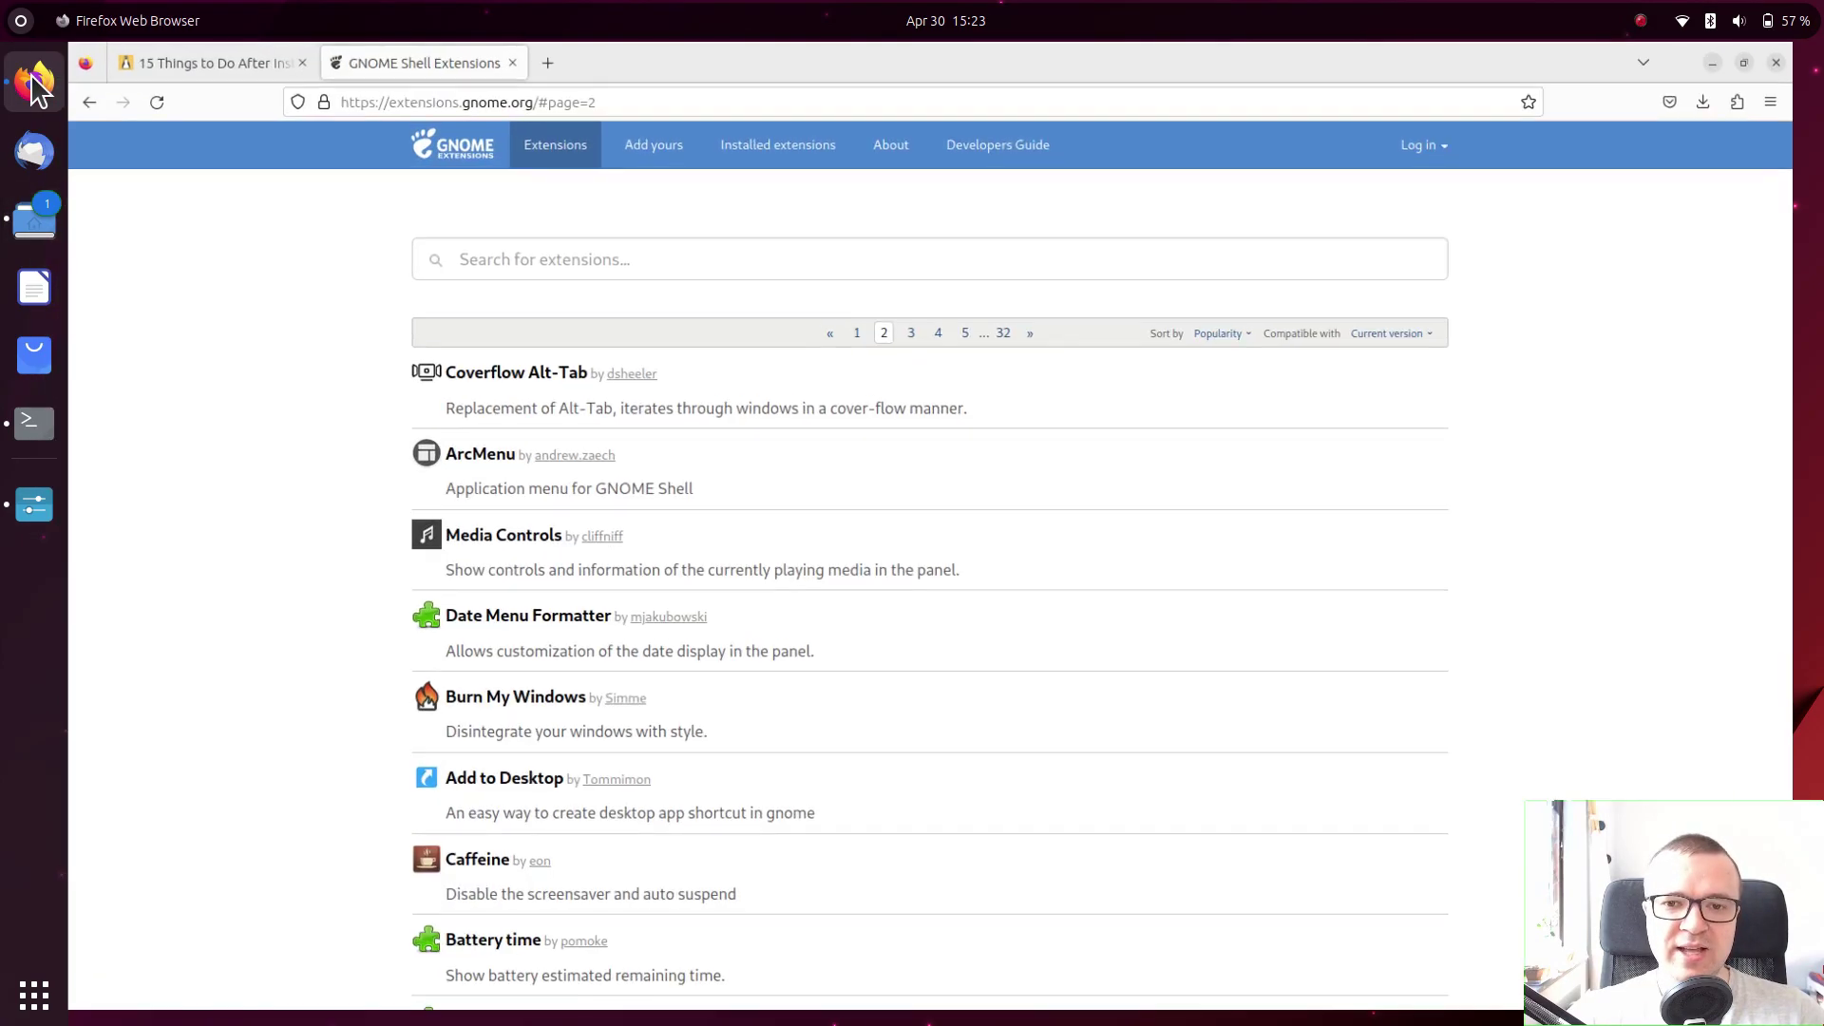
{"action": "left_click", "coordinate": [539, 715]}
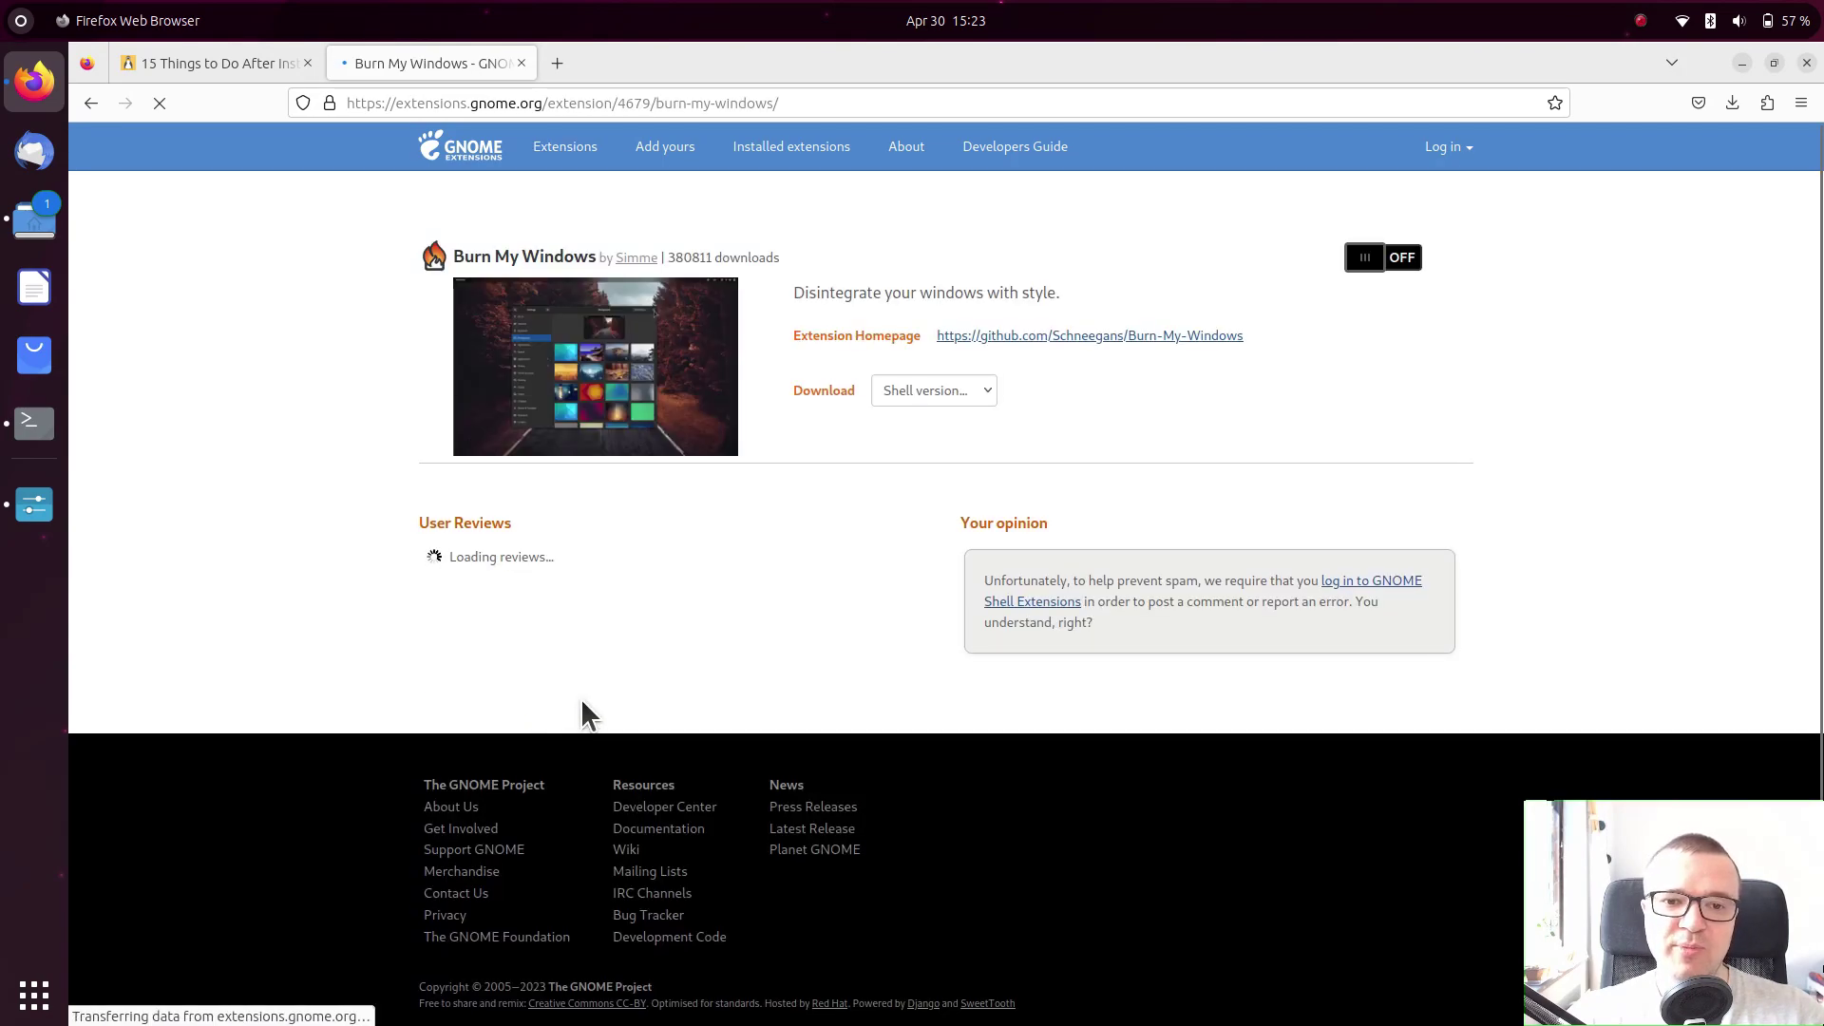
{"action": "left_click", "coordinate": [1376, 260]}
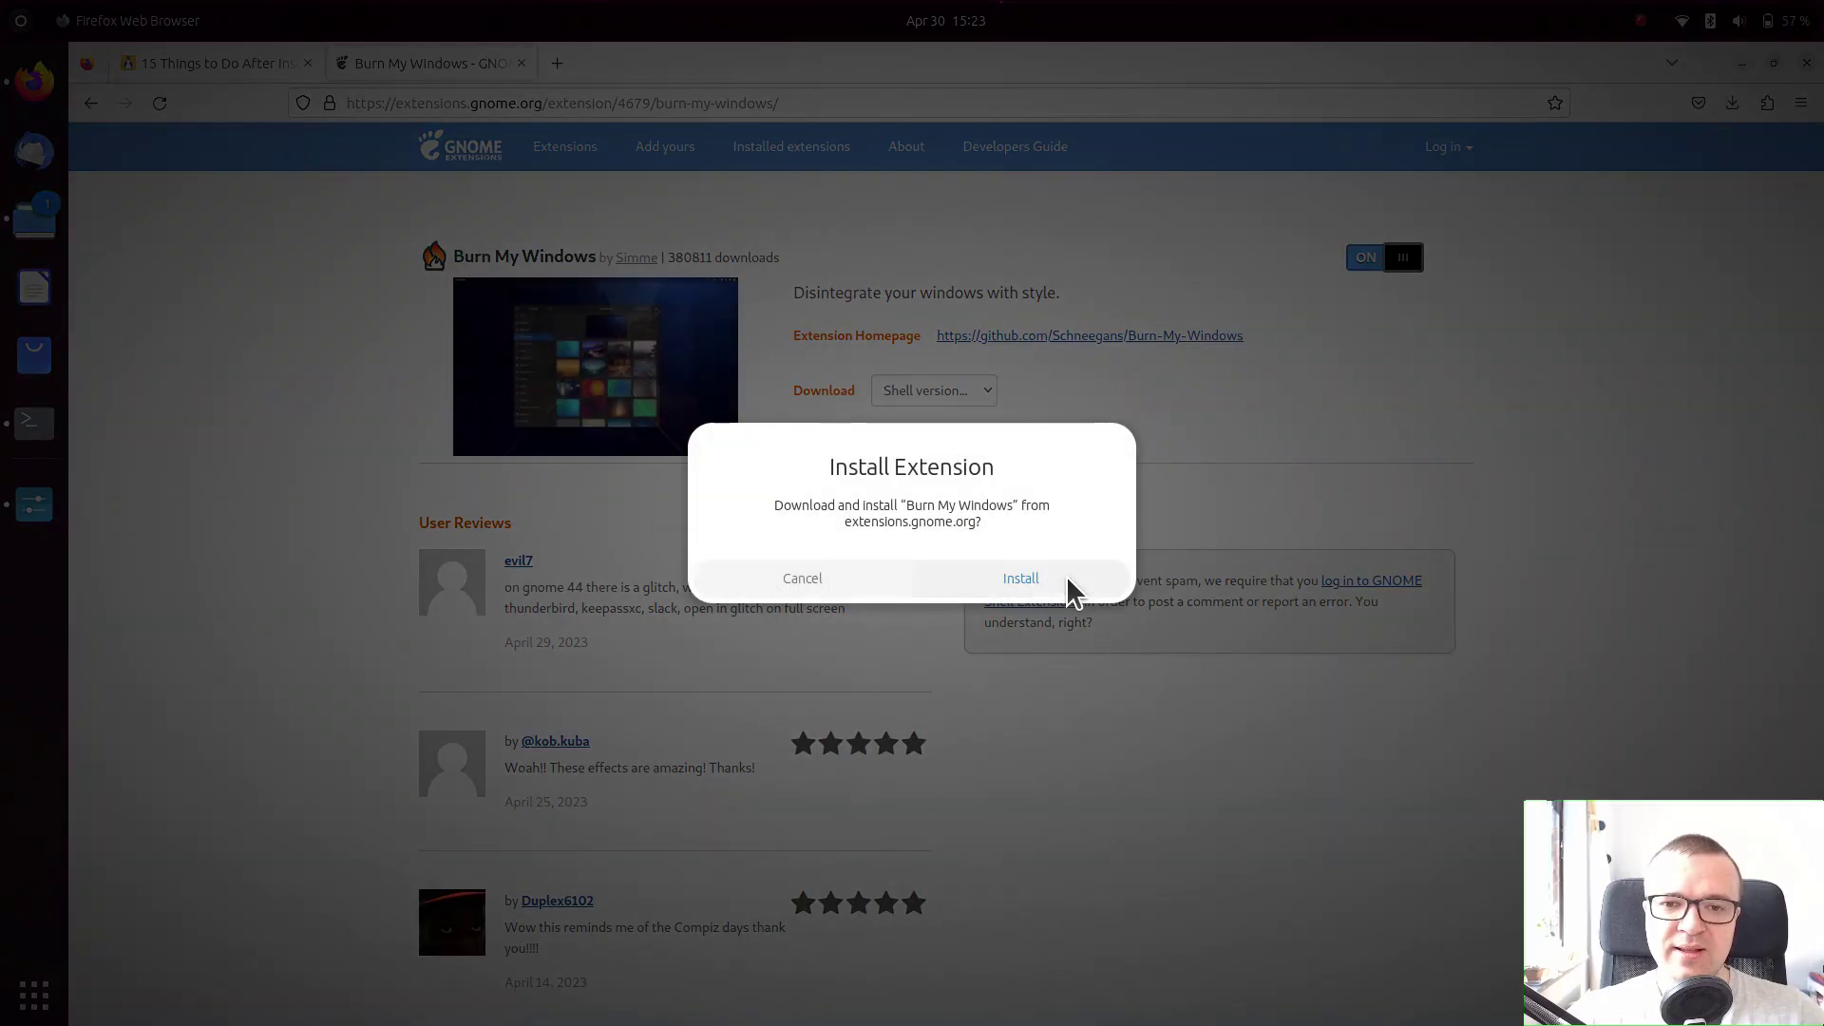
{"action": "left_click", "coordinate": [1051, 579]}
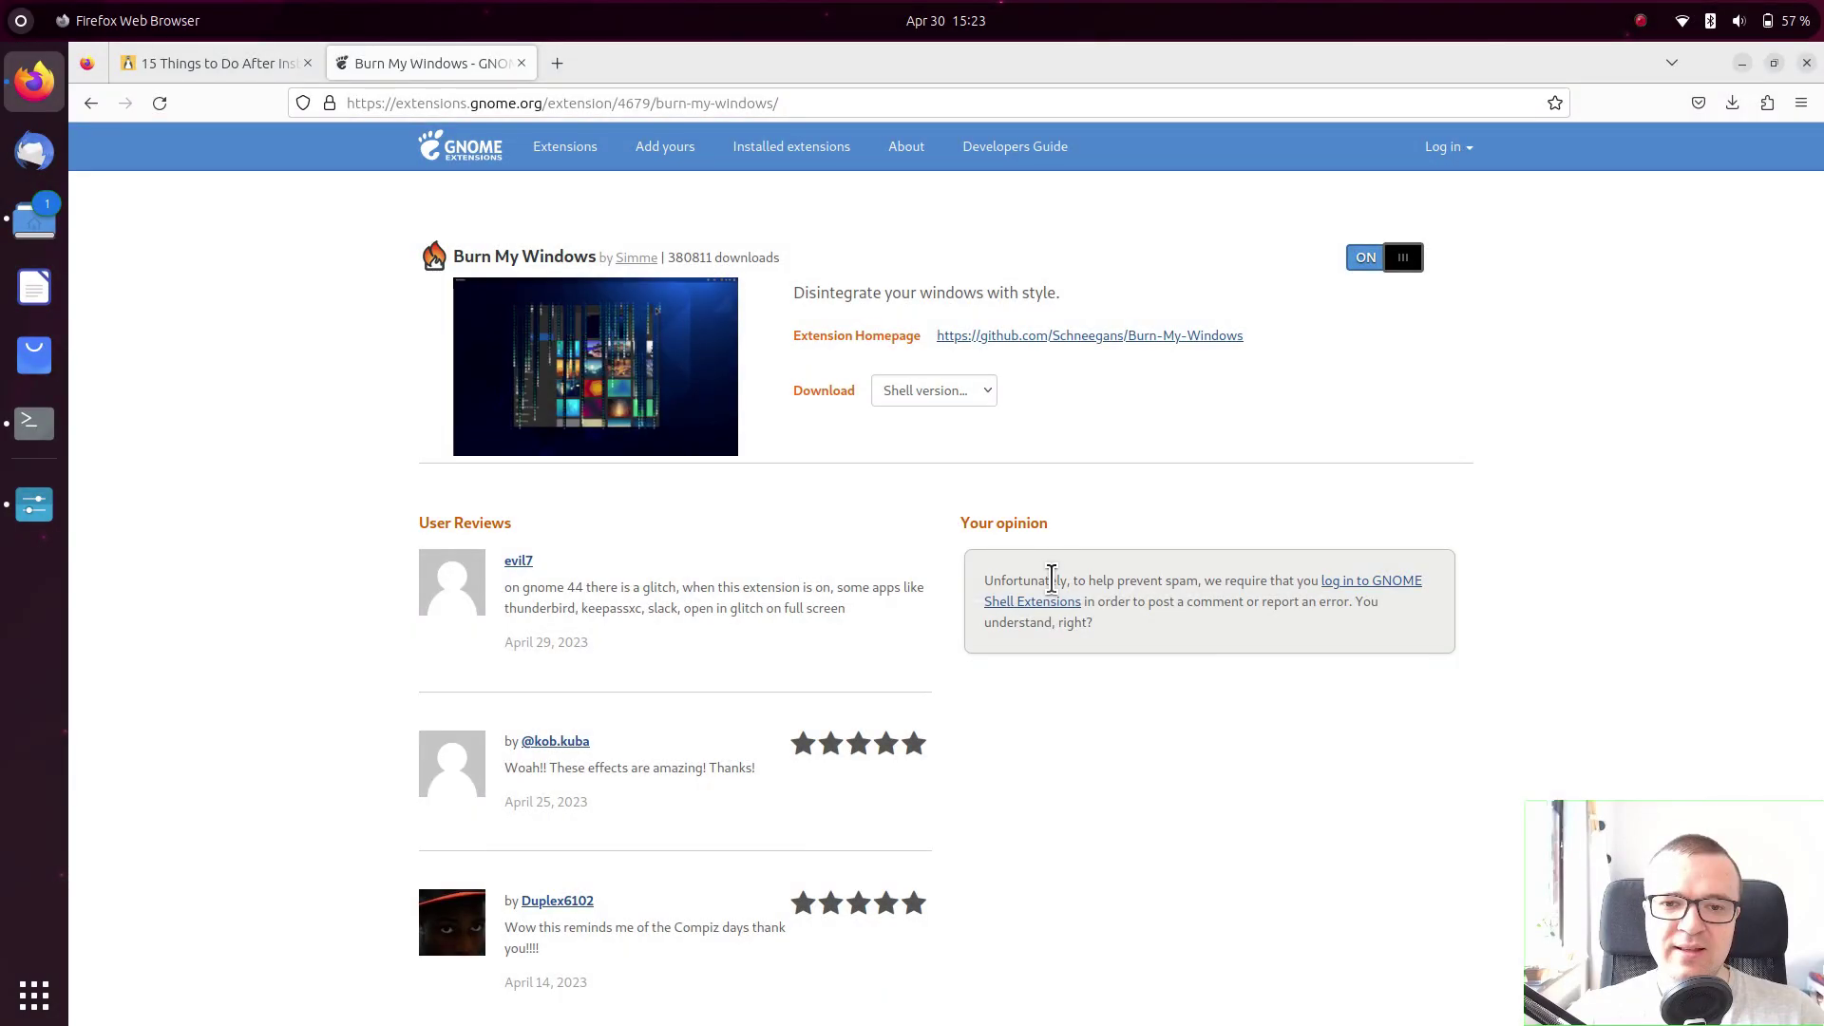
{"action": "left_click", "coordinate": [1806, 63]}
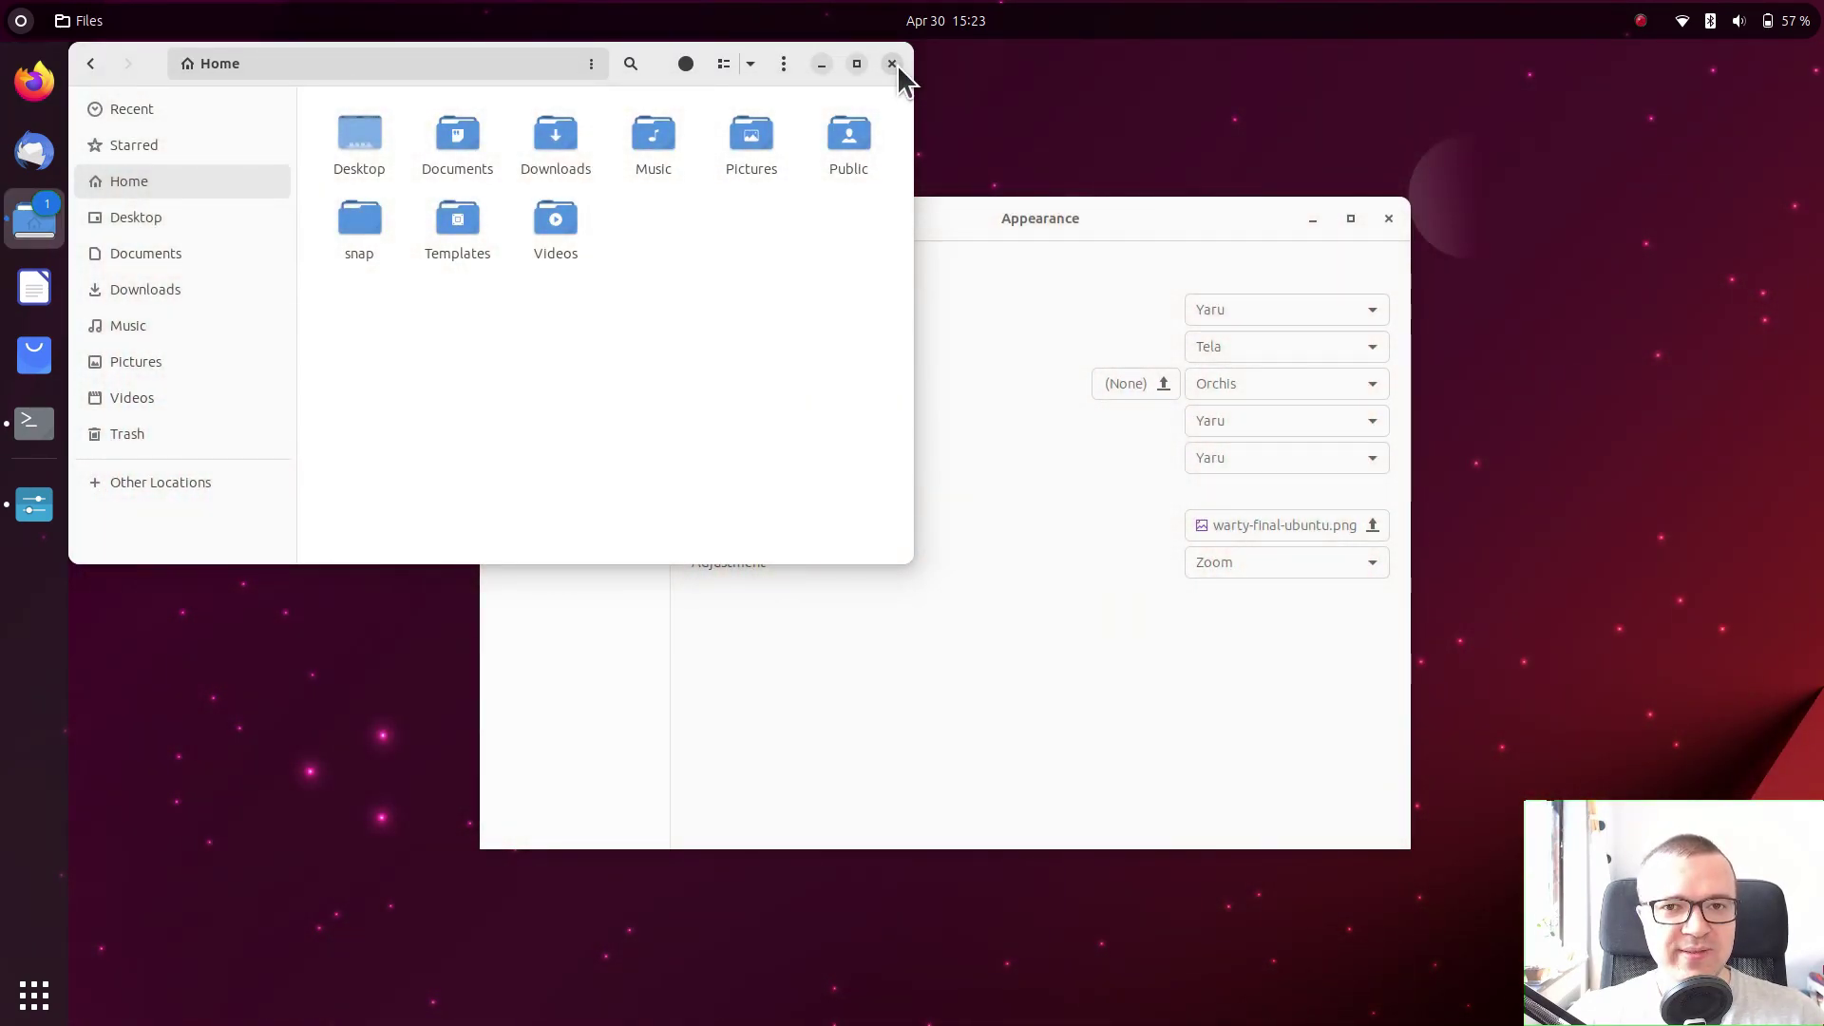
{"action": "left_click", "coordinate": [891, 63]}
Step: Close Tweaks and launch the Extensions app by searching 'ext'
{"action": "left_click", "coordinate": [1388, 218]}
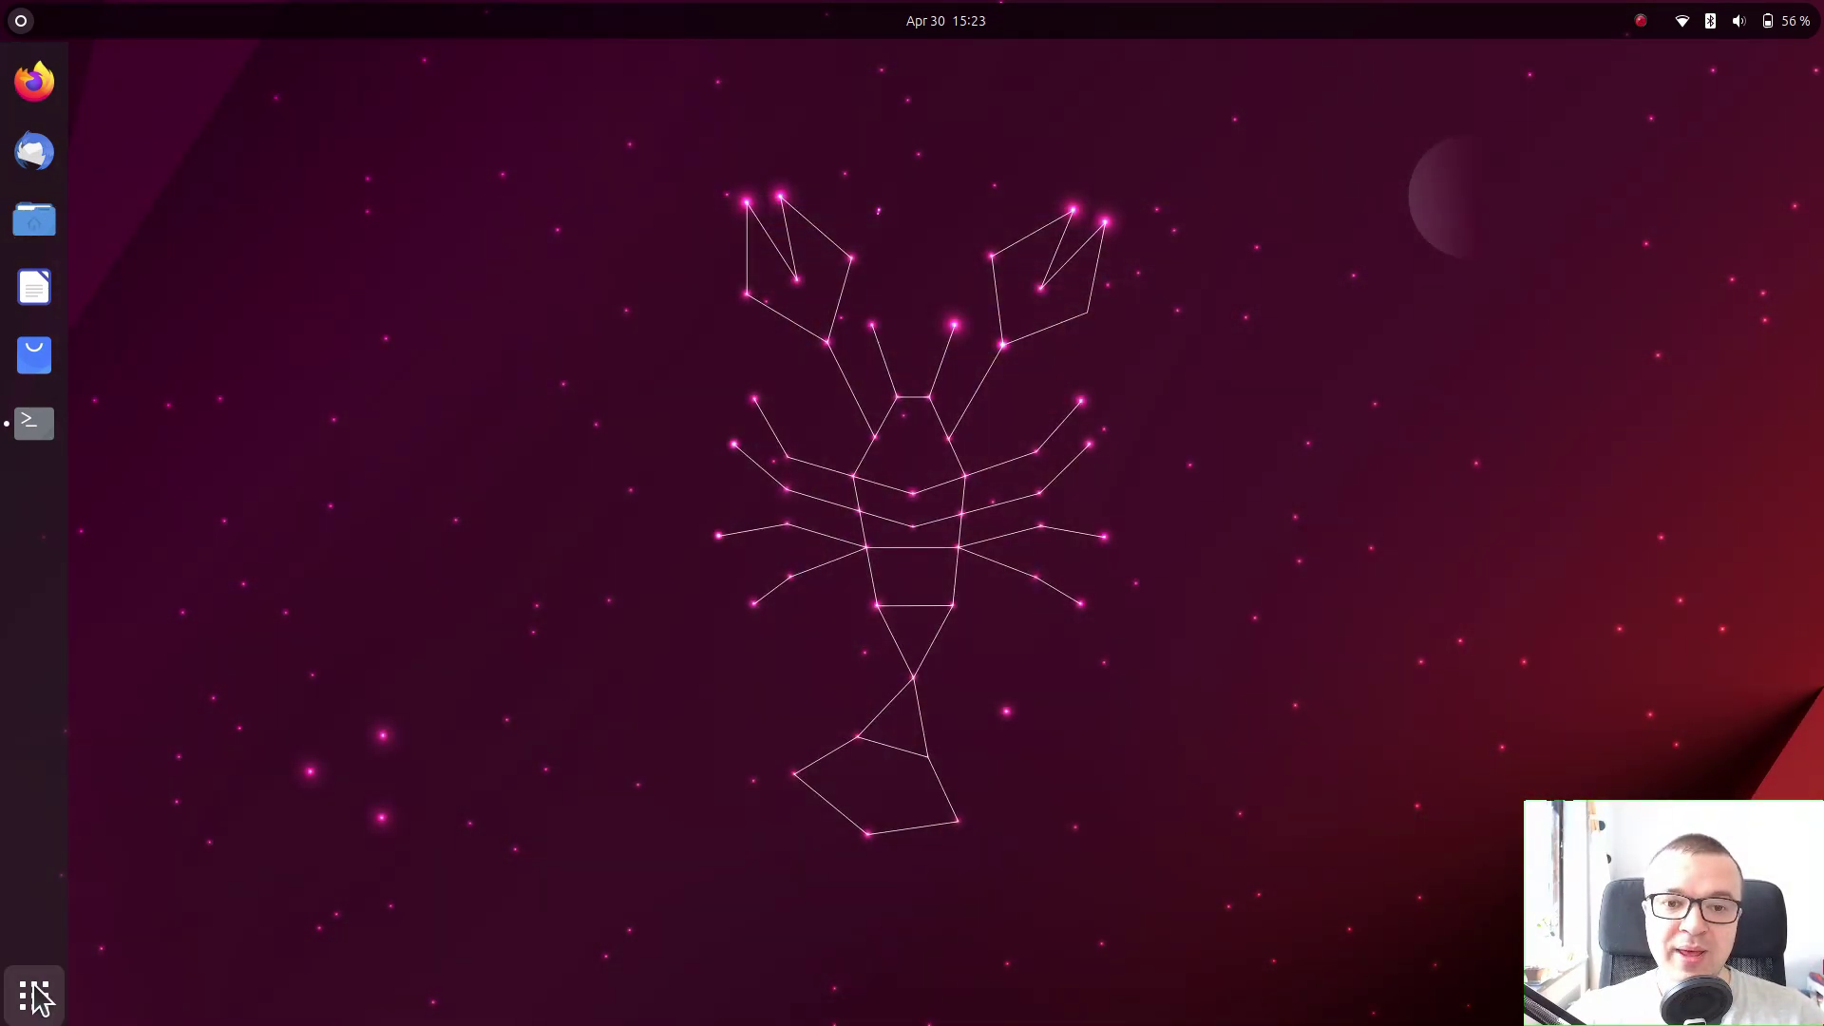
{"action": "left_click", "coordinate": [29, 998]}
{"action": "type", "text": "ext"}
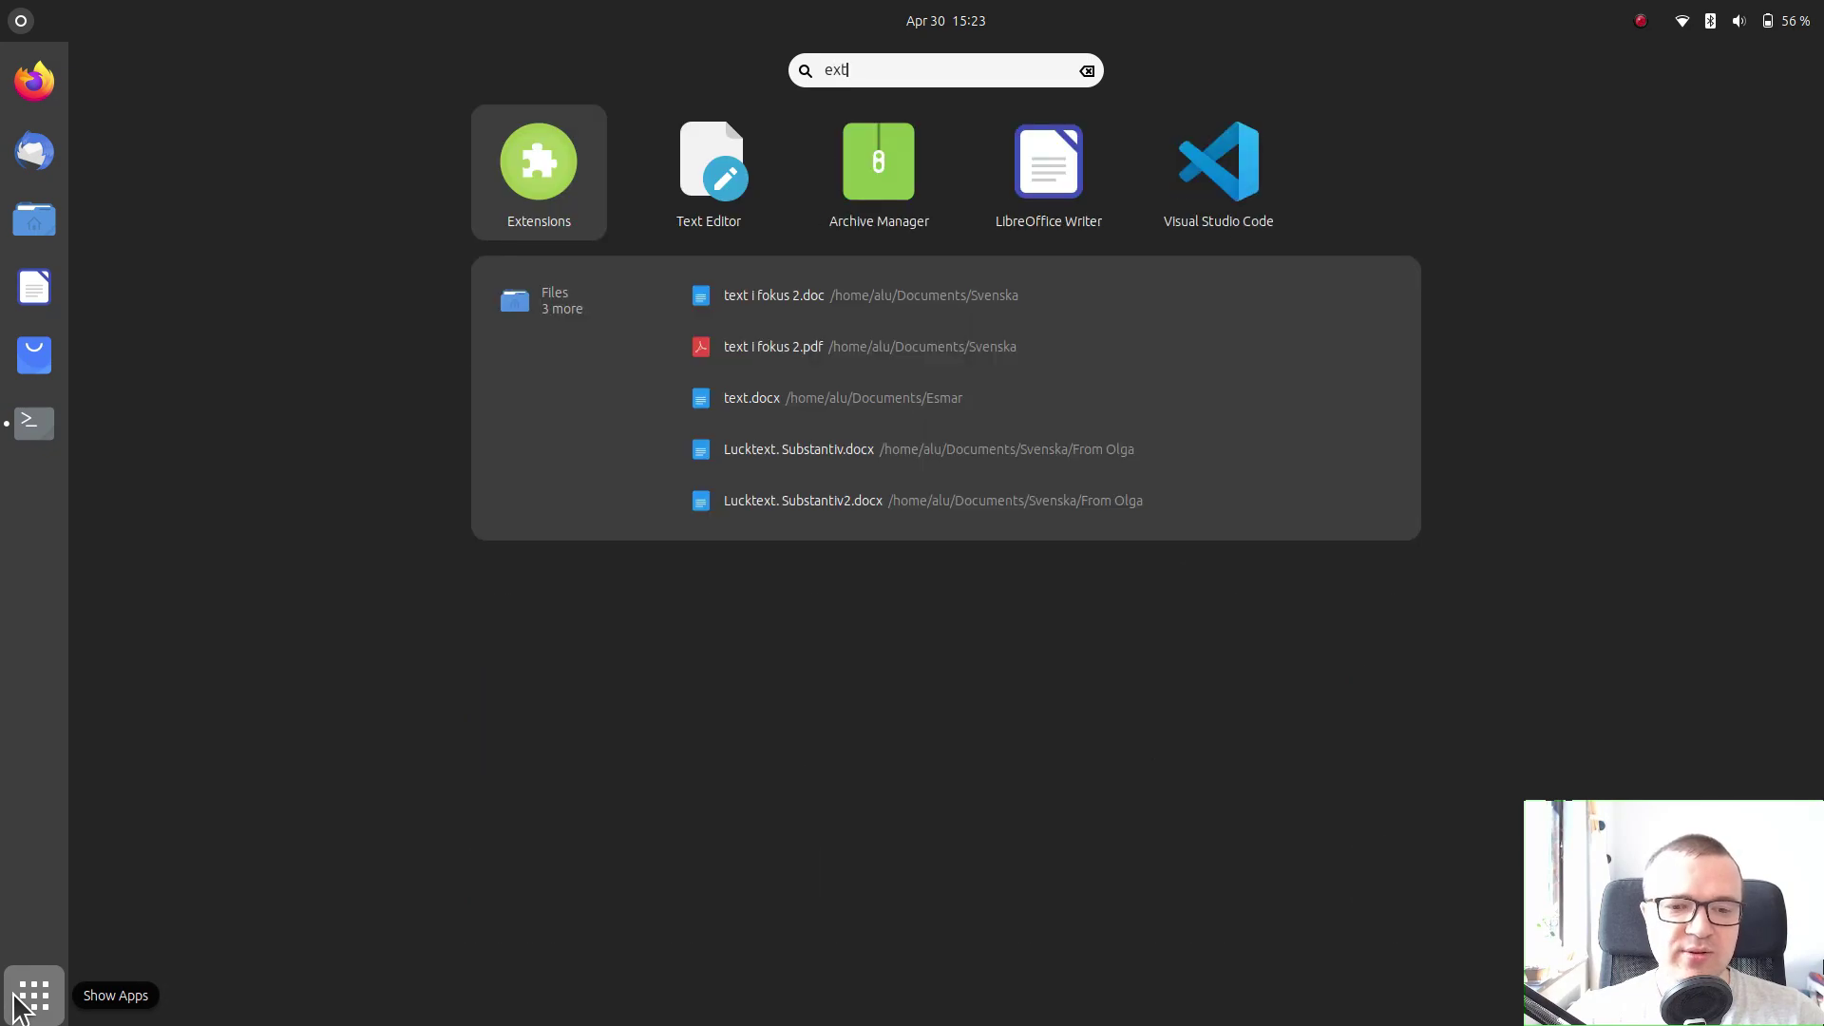
{"action": "key", "text": "Return"}
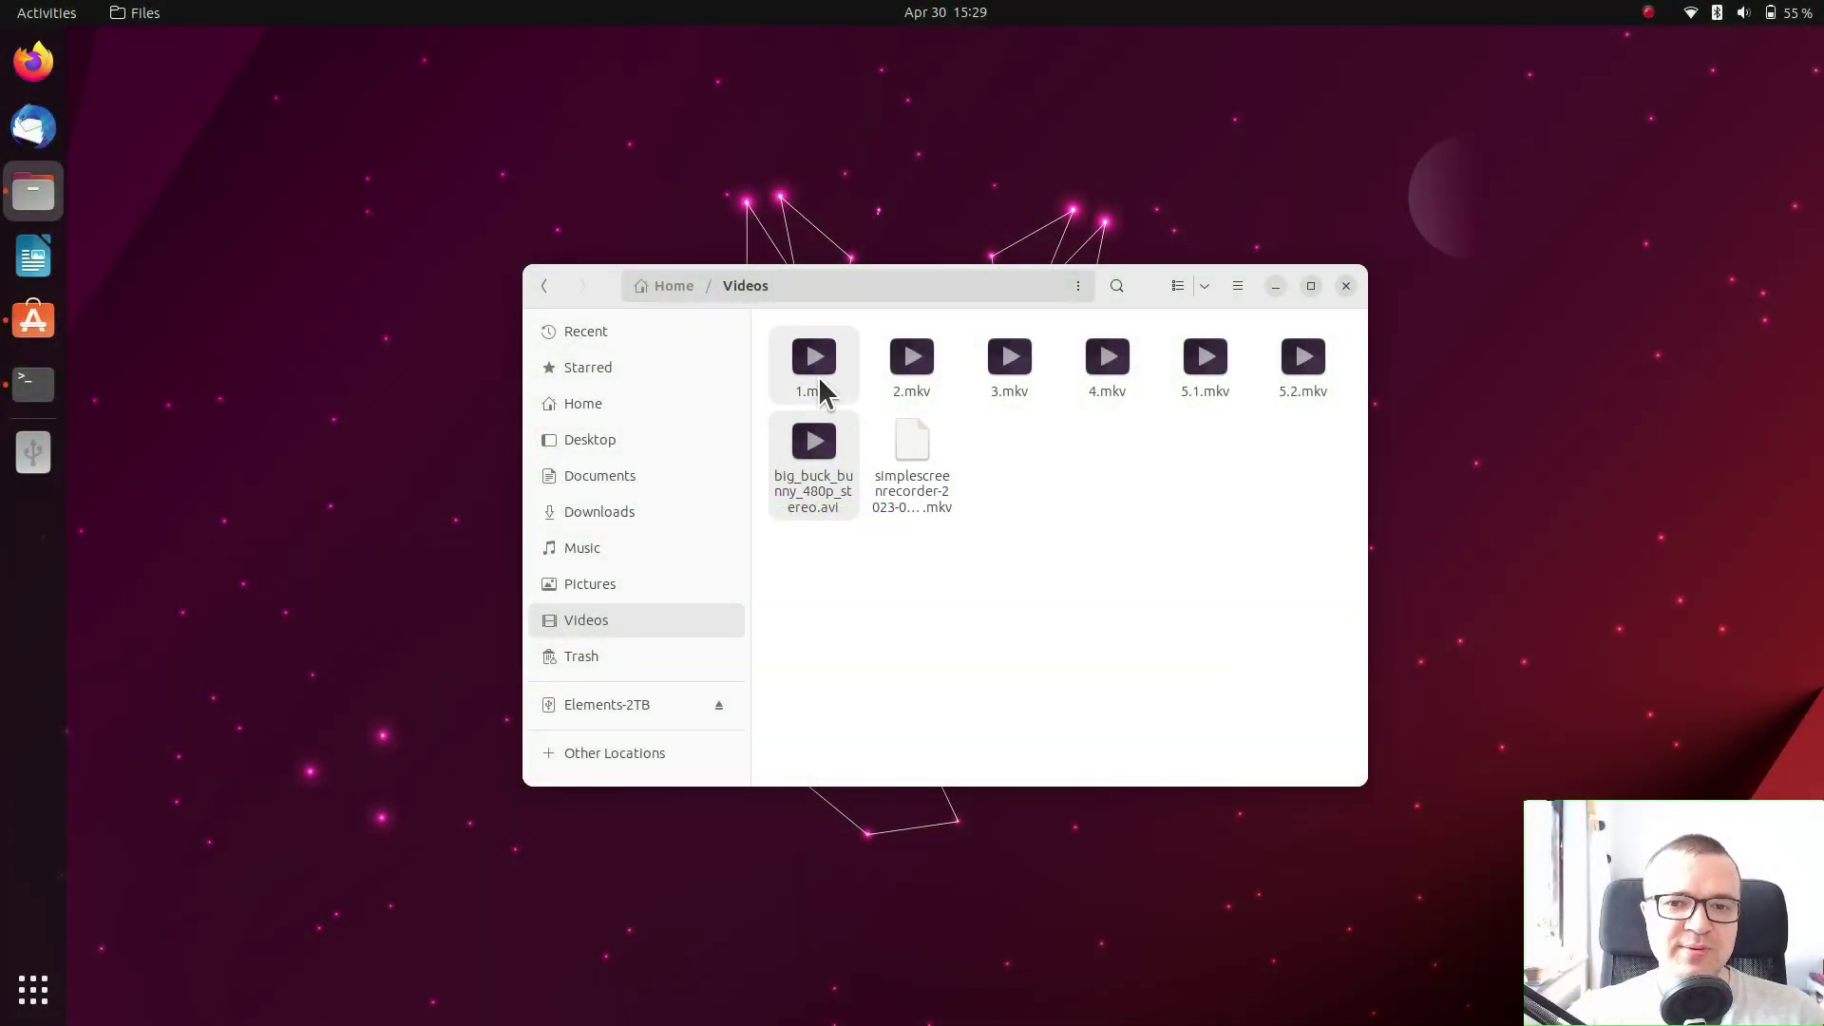
Step: Open 1.mkv in Videos, cancel the vaapipostproc error dialog, and start playback
{"action": "double_click", "coordinate": [814, 361]}
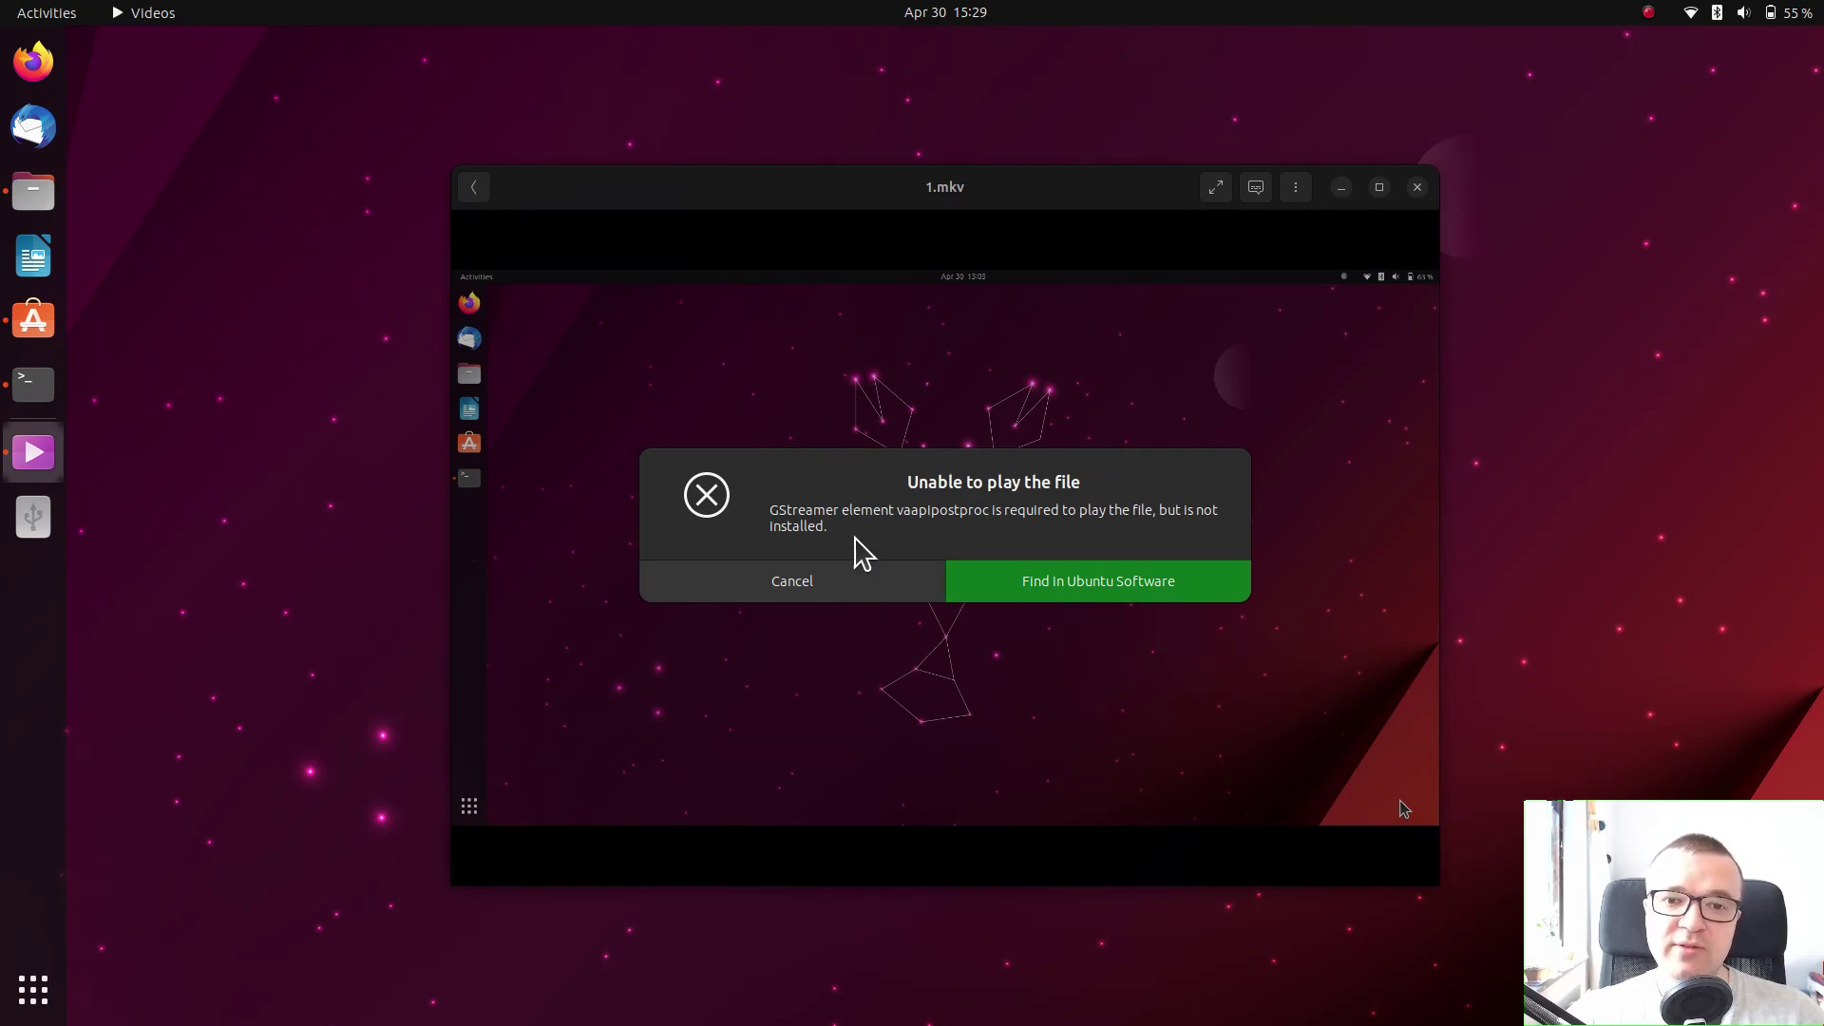
{"action": "left_click", "coordinate": [834, 595]}
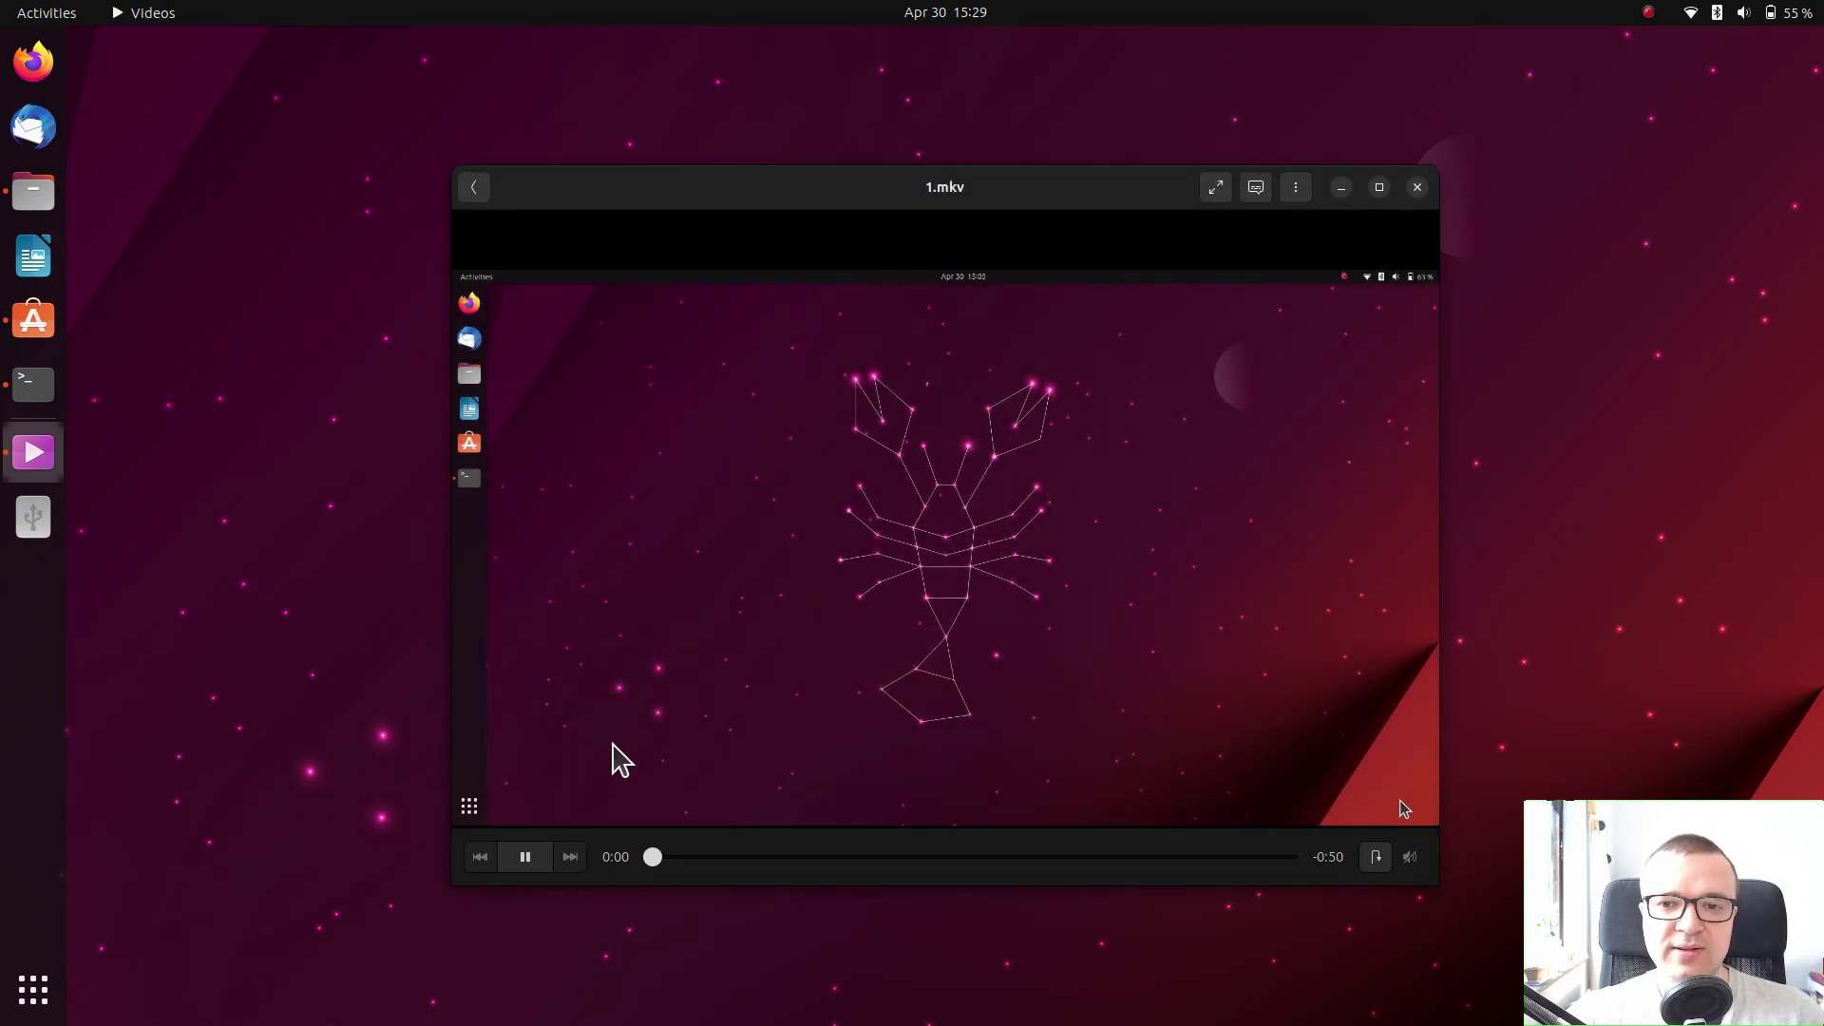
{"action": "left_click", "coordinate": [525, 859]}
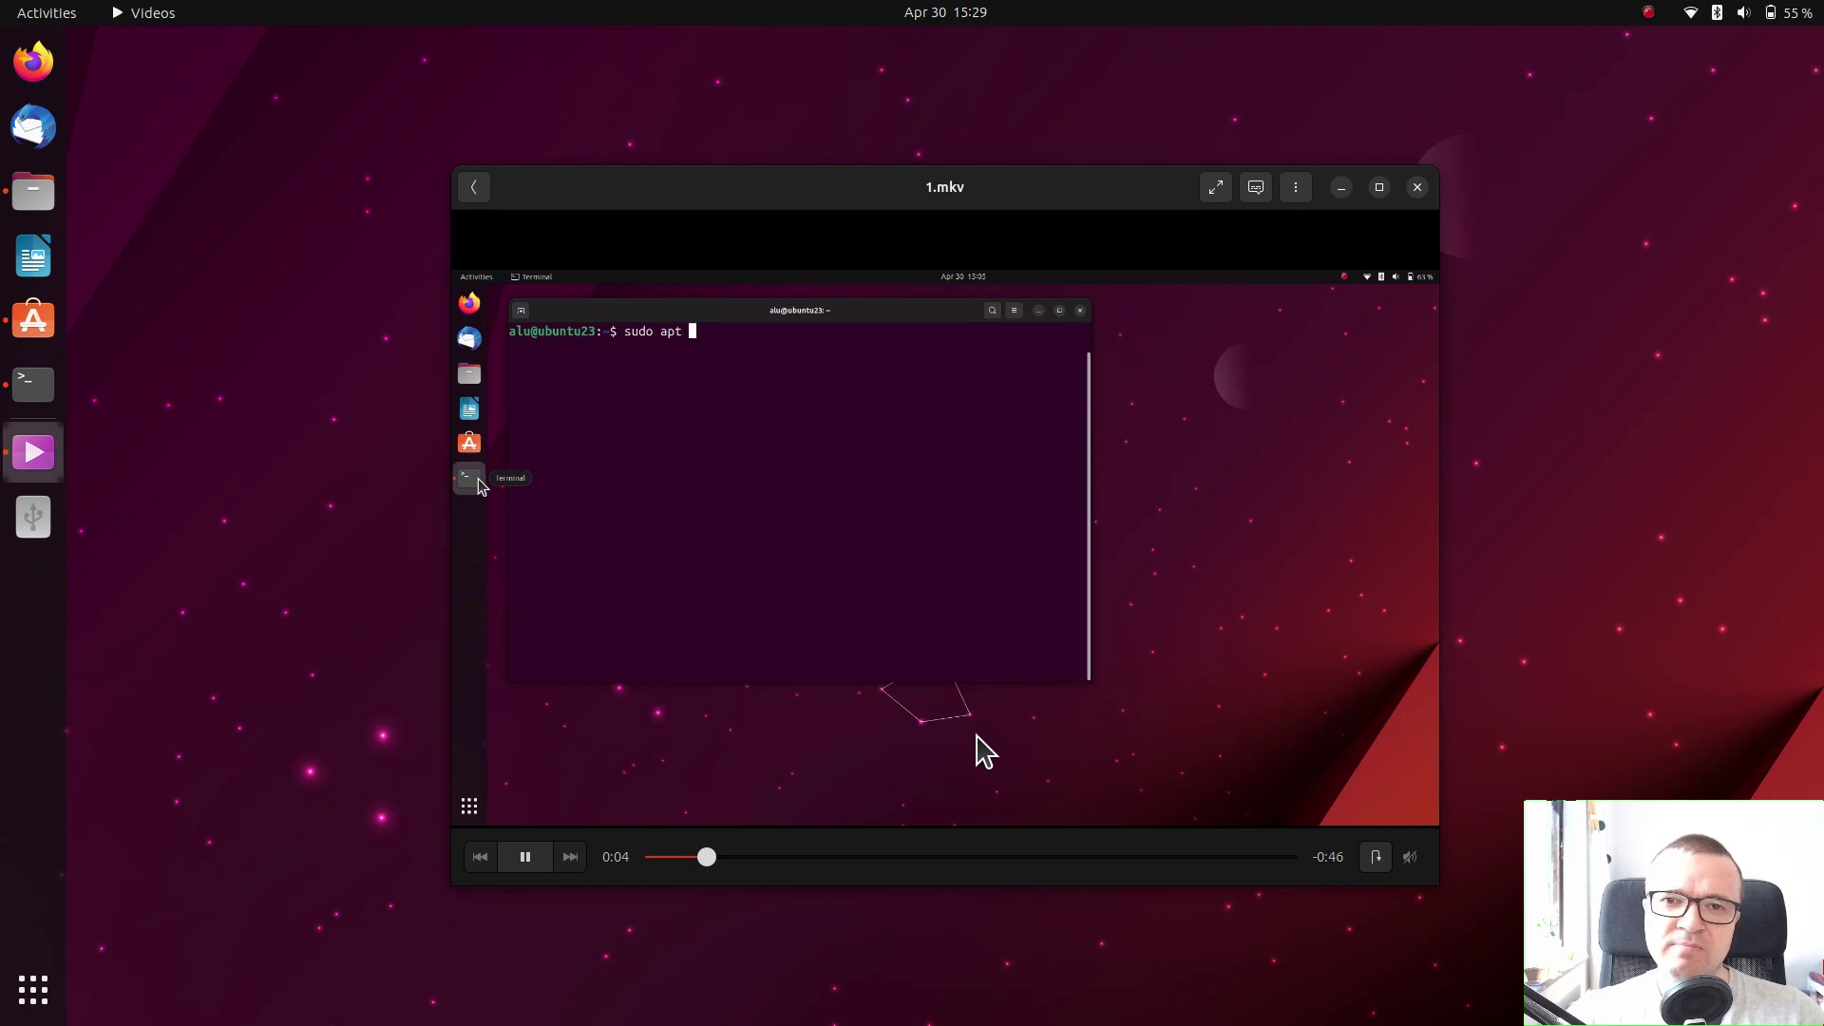
Step: Install VLC from Ubuntu Software, authorising with the account password
{"action": "left_click", "coordinate": [1417, 187]}
{"action": "left_click", "coordinate": [31, 314]}
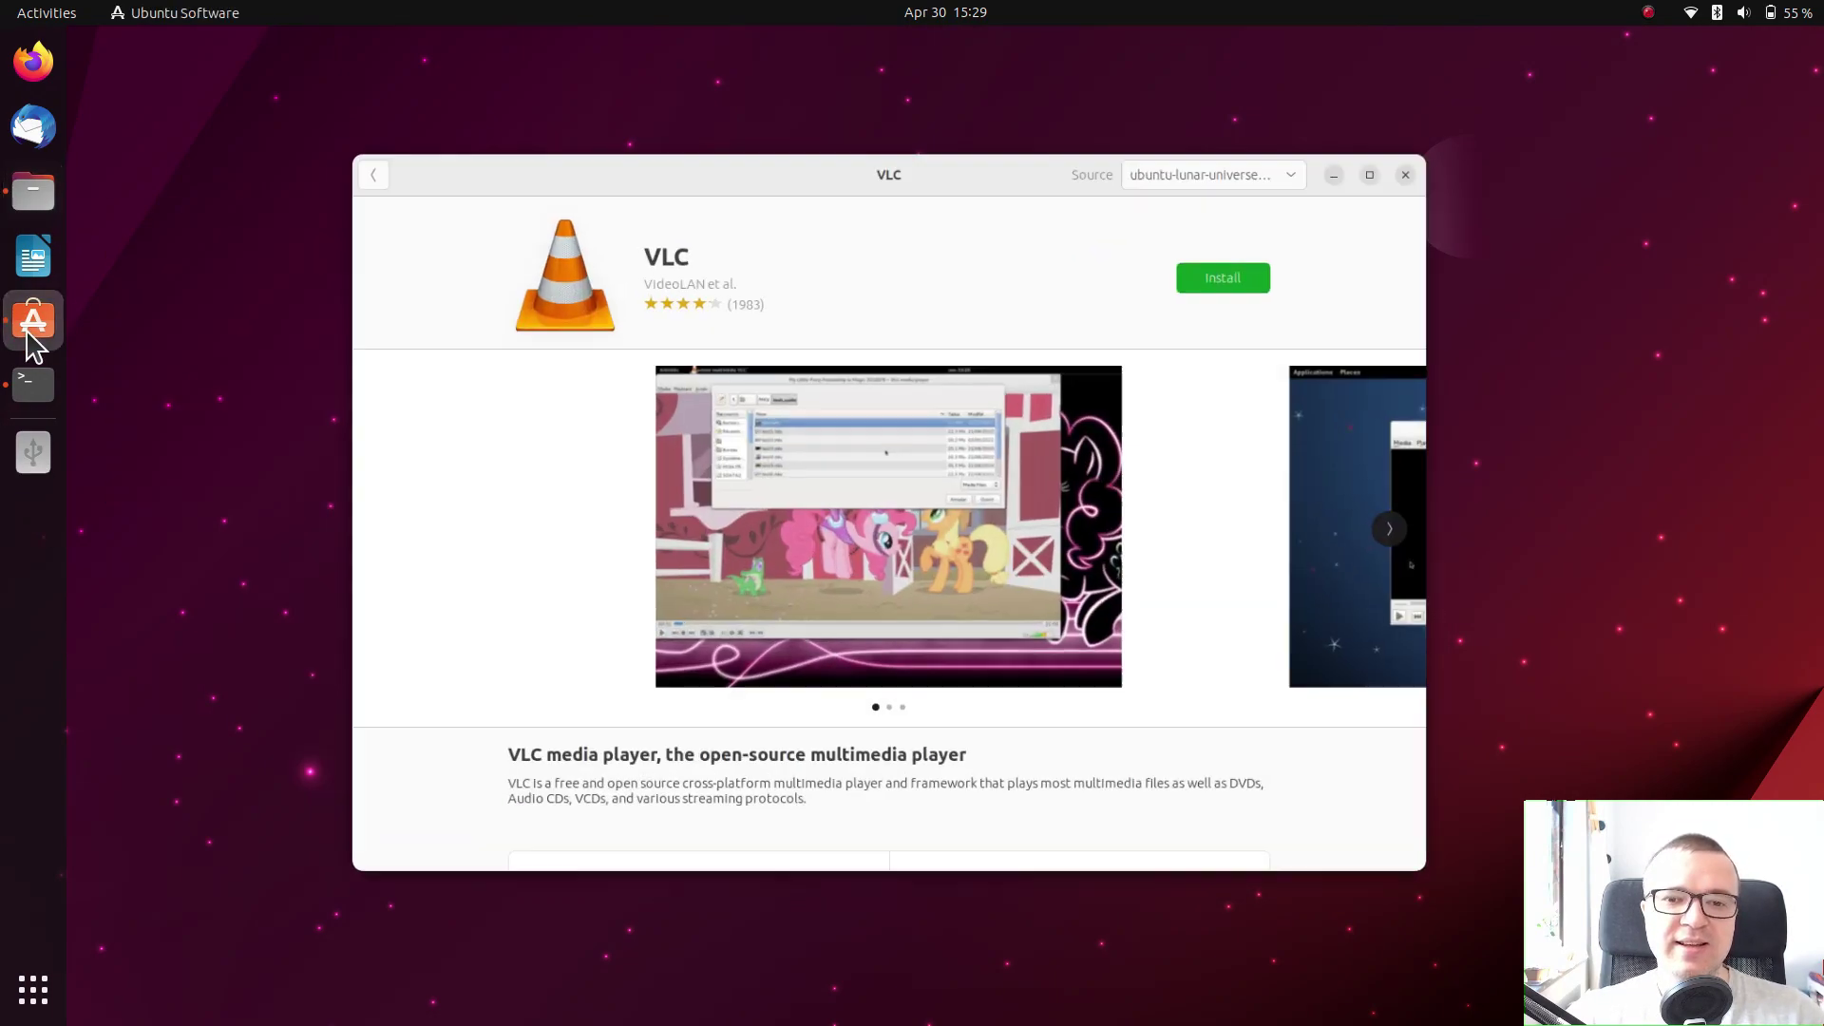
{"action": "left_click", "coordinate": [1299, 276]}
{"action": "type", "text": "*****"}
{"action": "key", "text": "Return"}
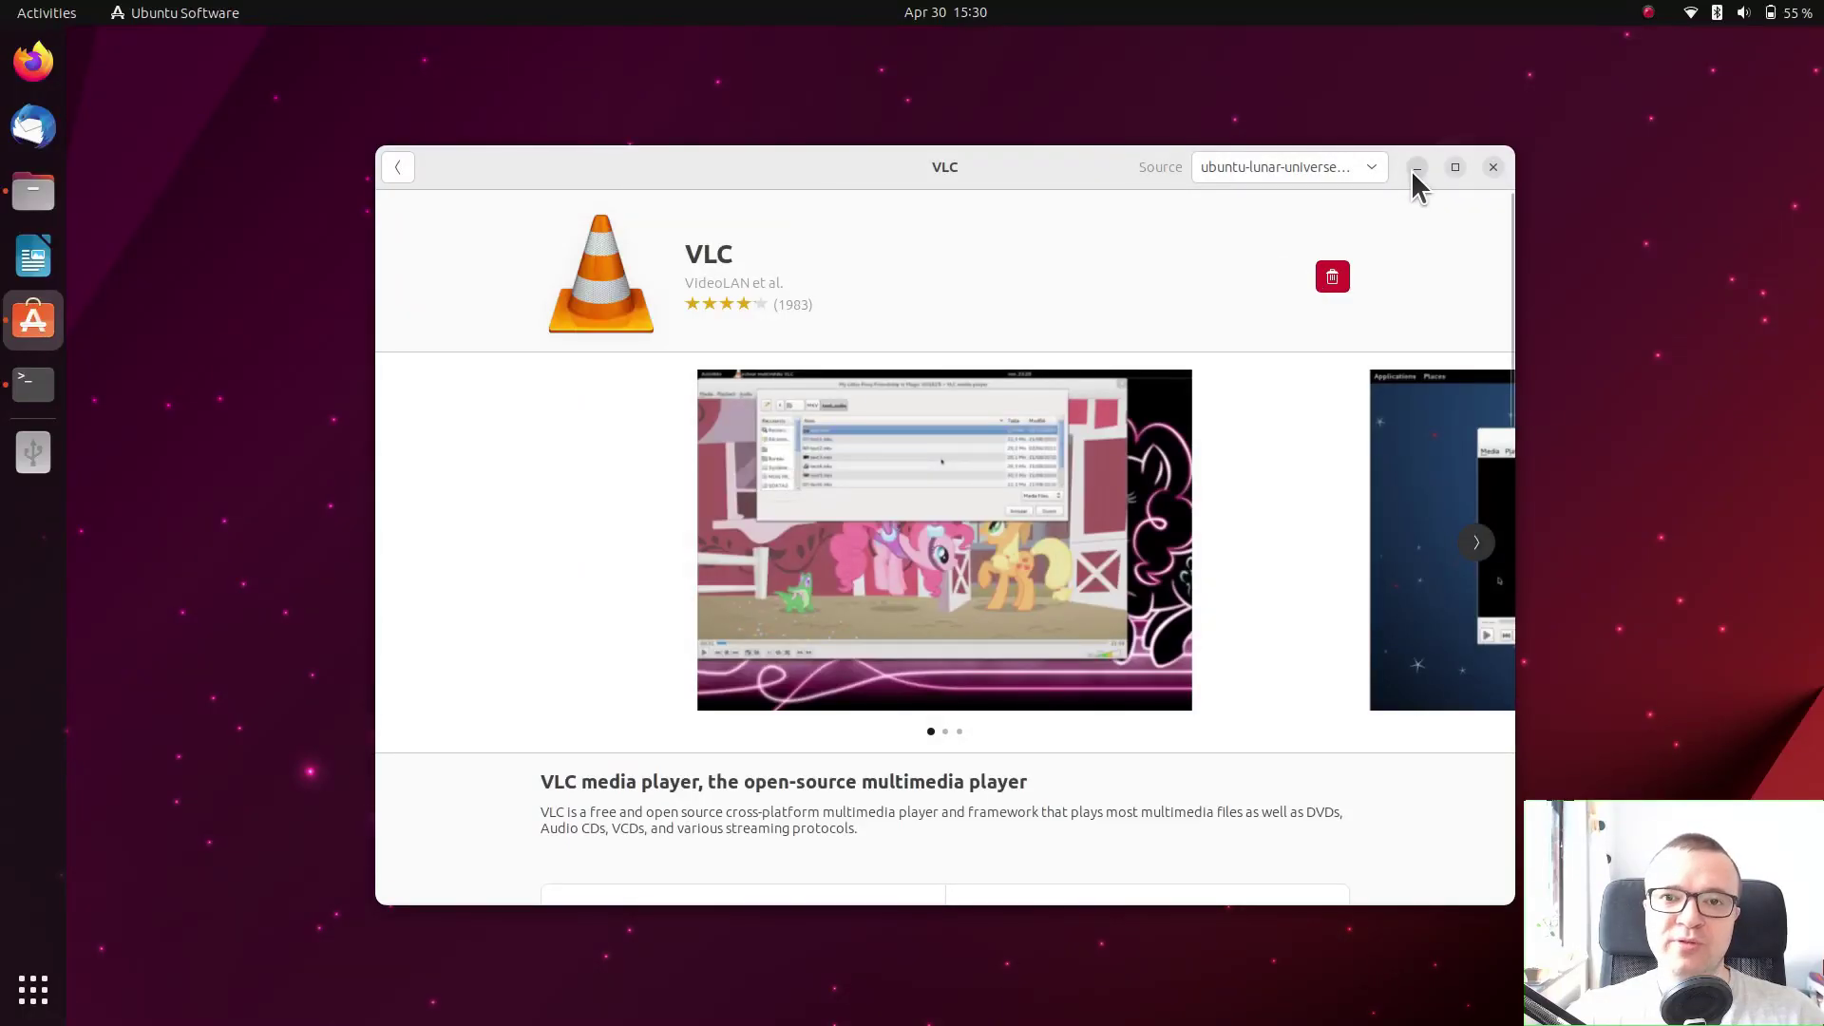
Step: Open 1.mkv with VLC media player through the Open With menu
{"action": "left_click", "coordinate": [1416, 168]}
{"action": "right_click", "coordinate": [824, 390]}
{"action": "left_click", "coordinate": [847, 436]}
{"action": "left_click", "coordinate": [839, 482]}
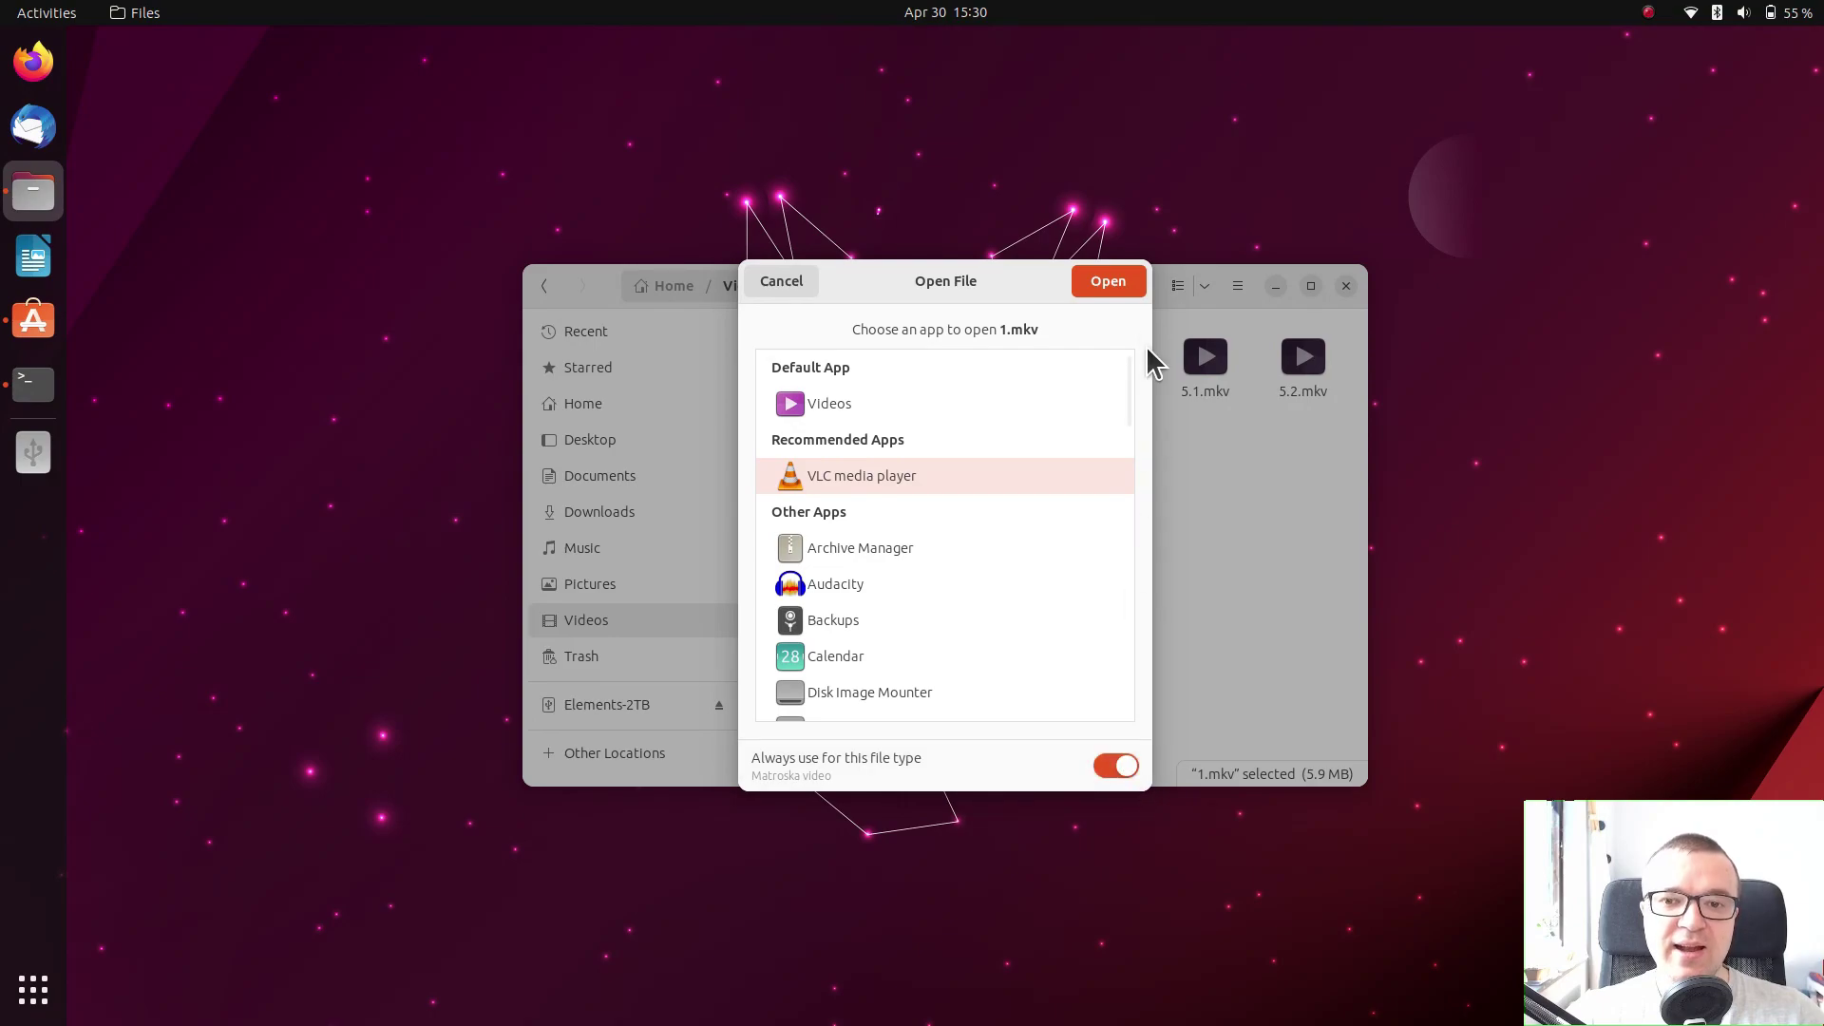
{"action": "left_click", "coordinate": [1119, 285]}
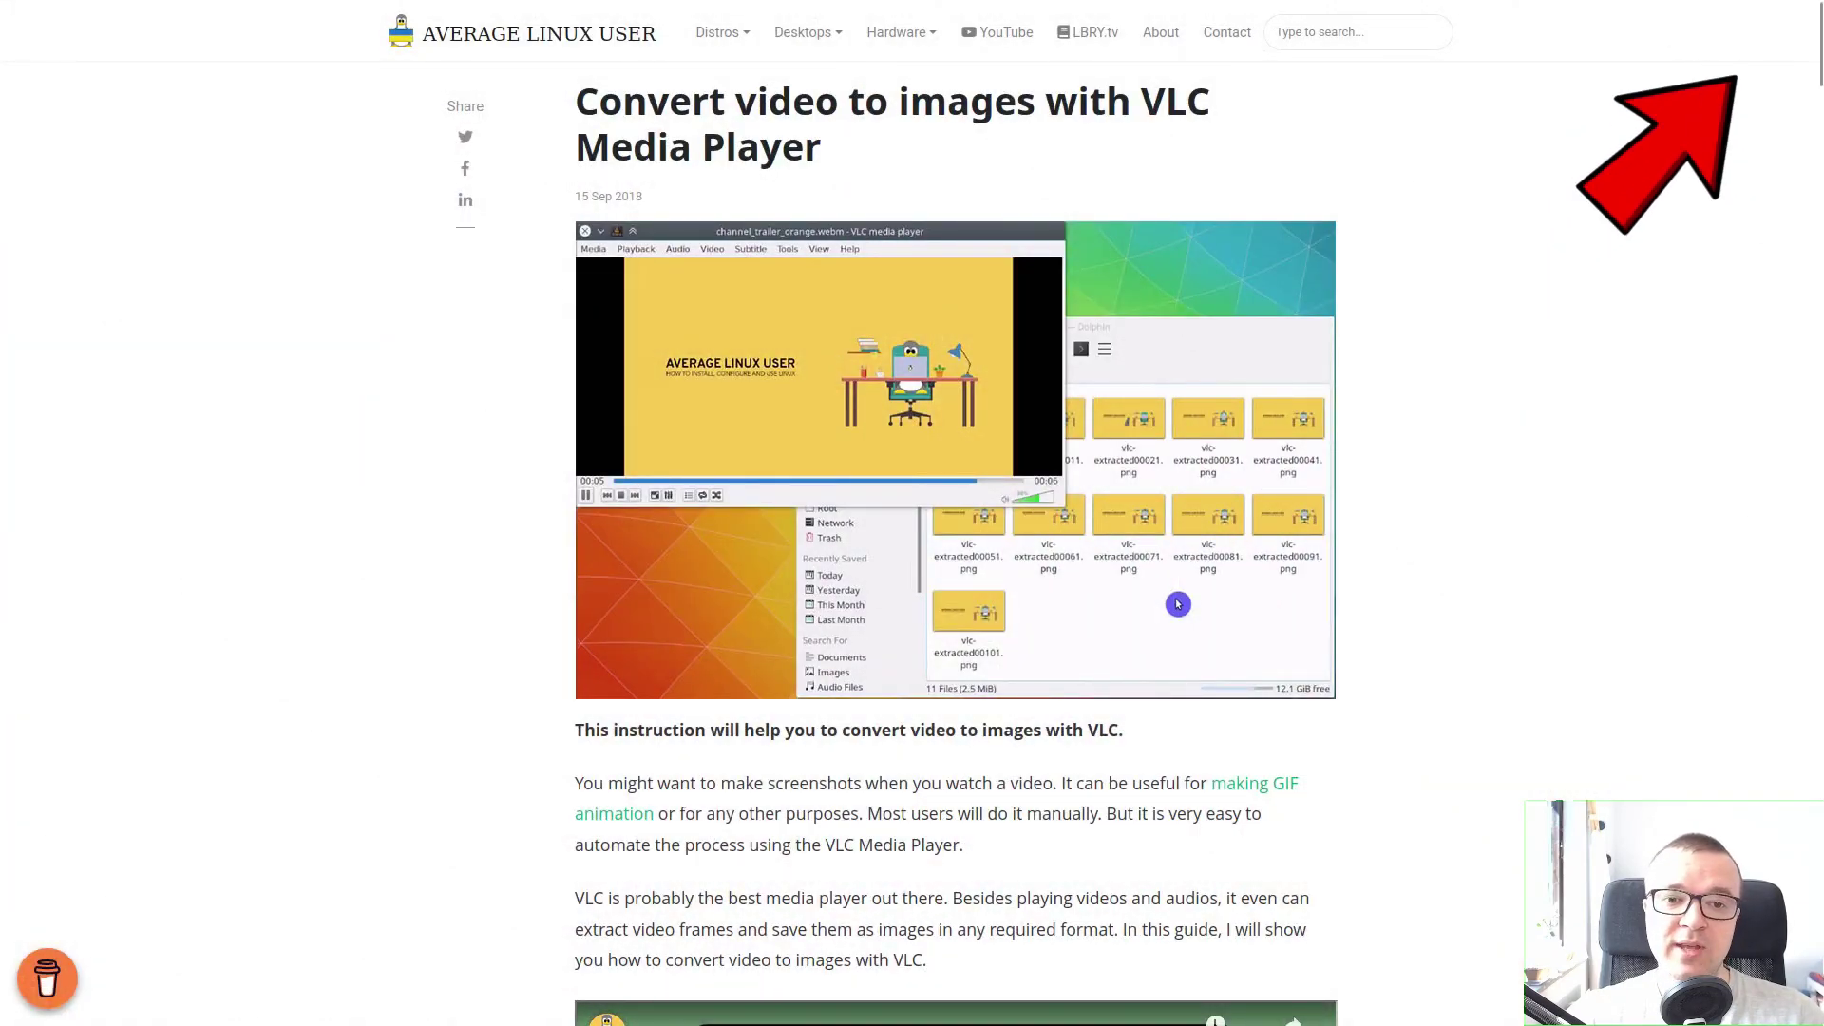
Step: Remove totem in Terminal with 'sudo apt remove totem', confirming with y
{"action": "scroll", "coordinate": [955, 513], "scroll_direction": "down", "scroll_amount": 5}
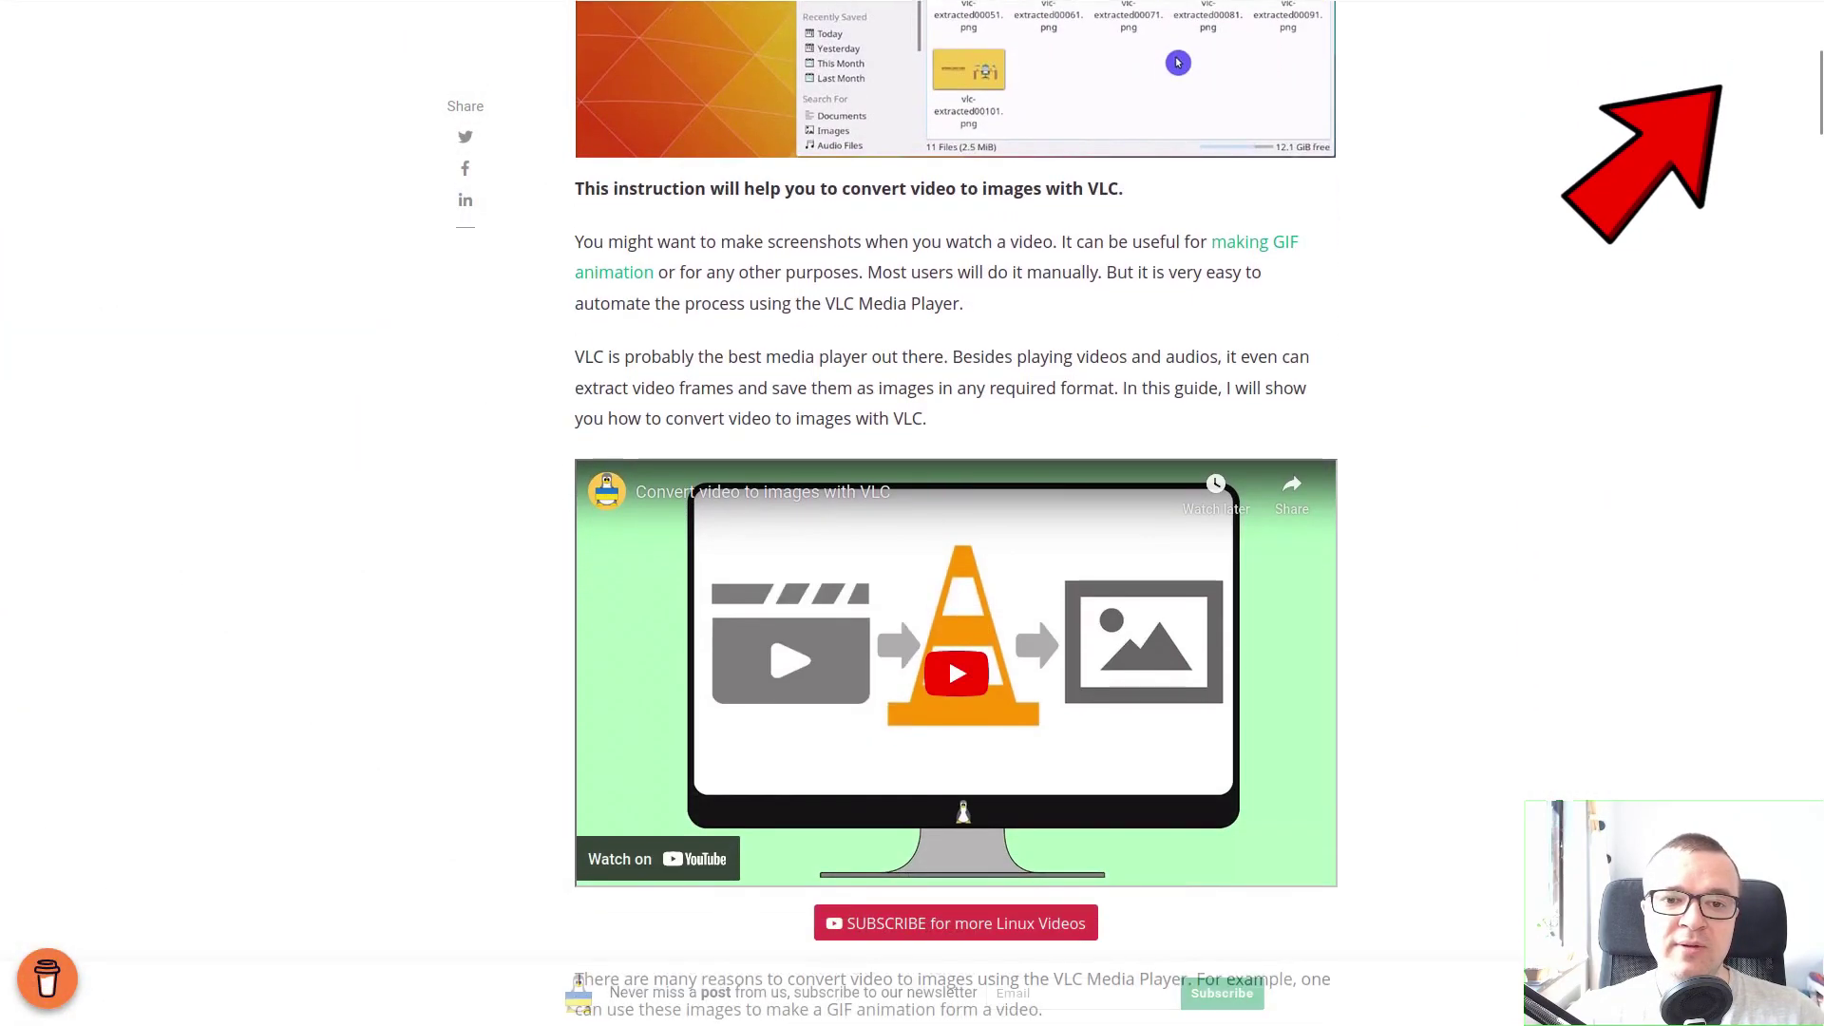
{"action": "left_click", "coordinate": [953, 675]}
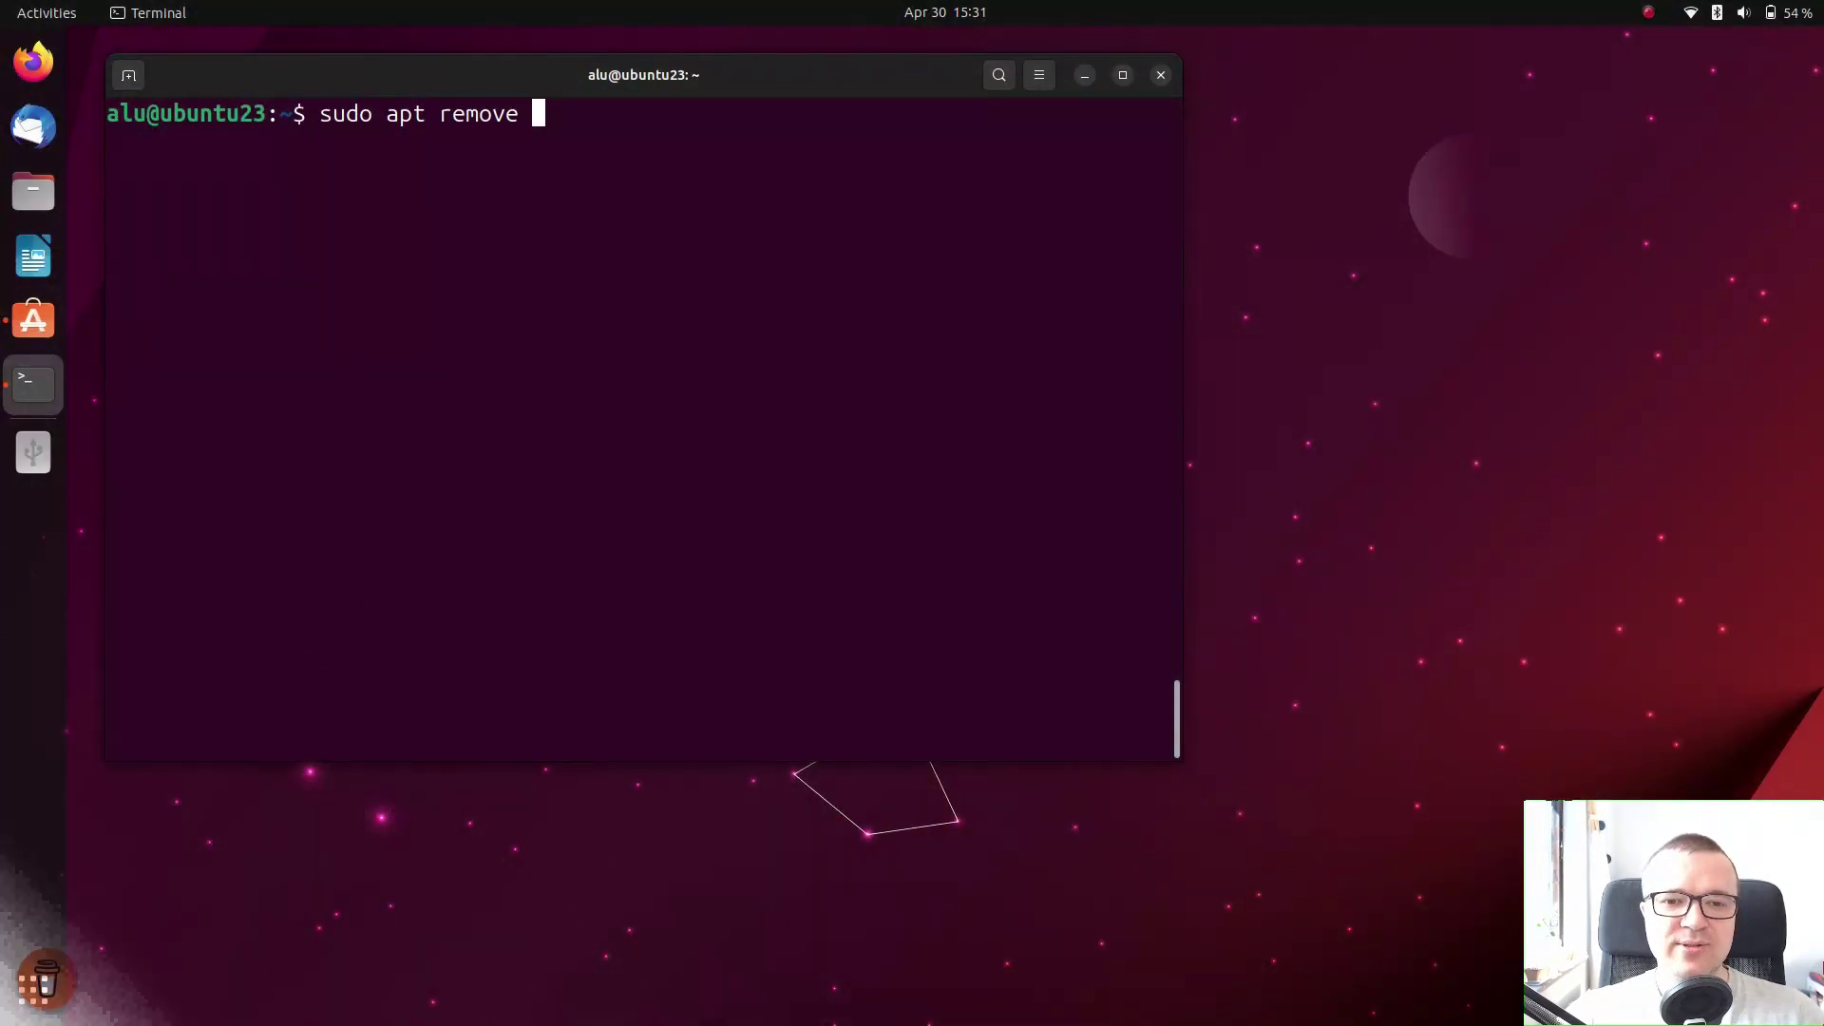
{"action": "type", "text": "t remove tote"}
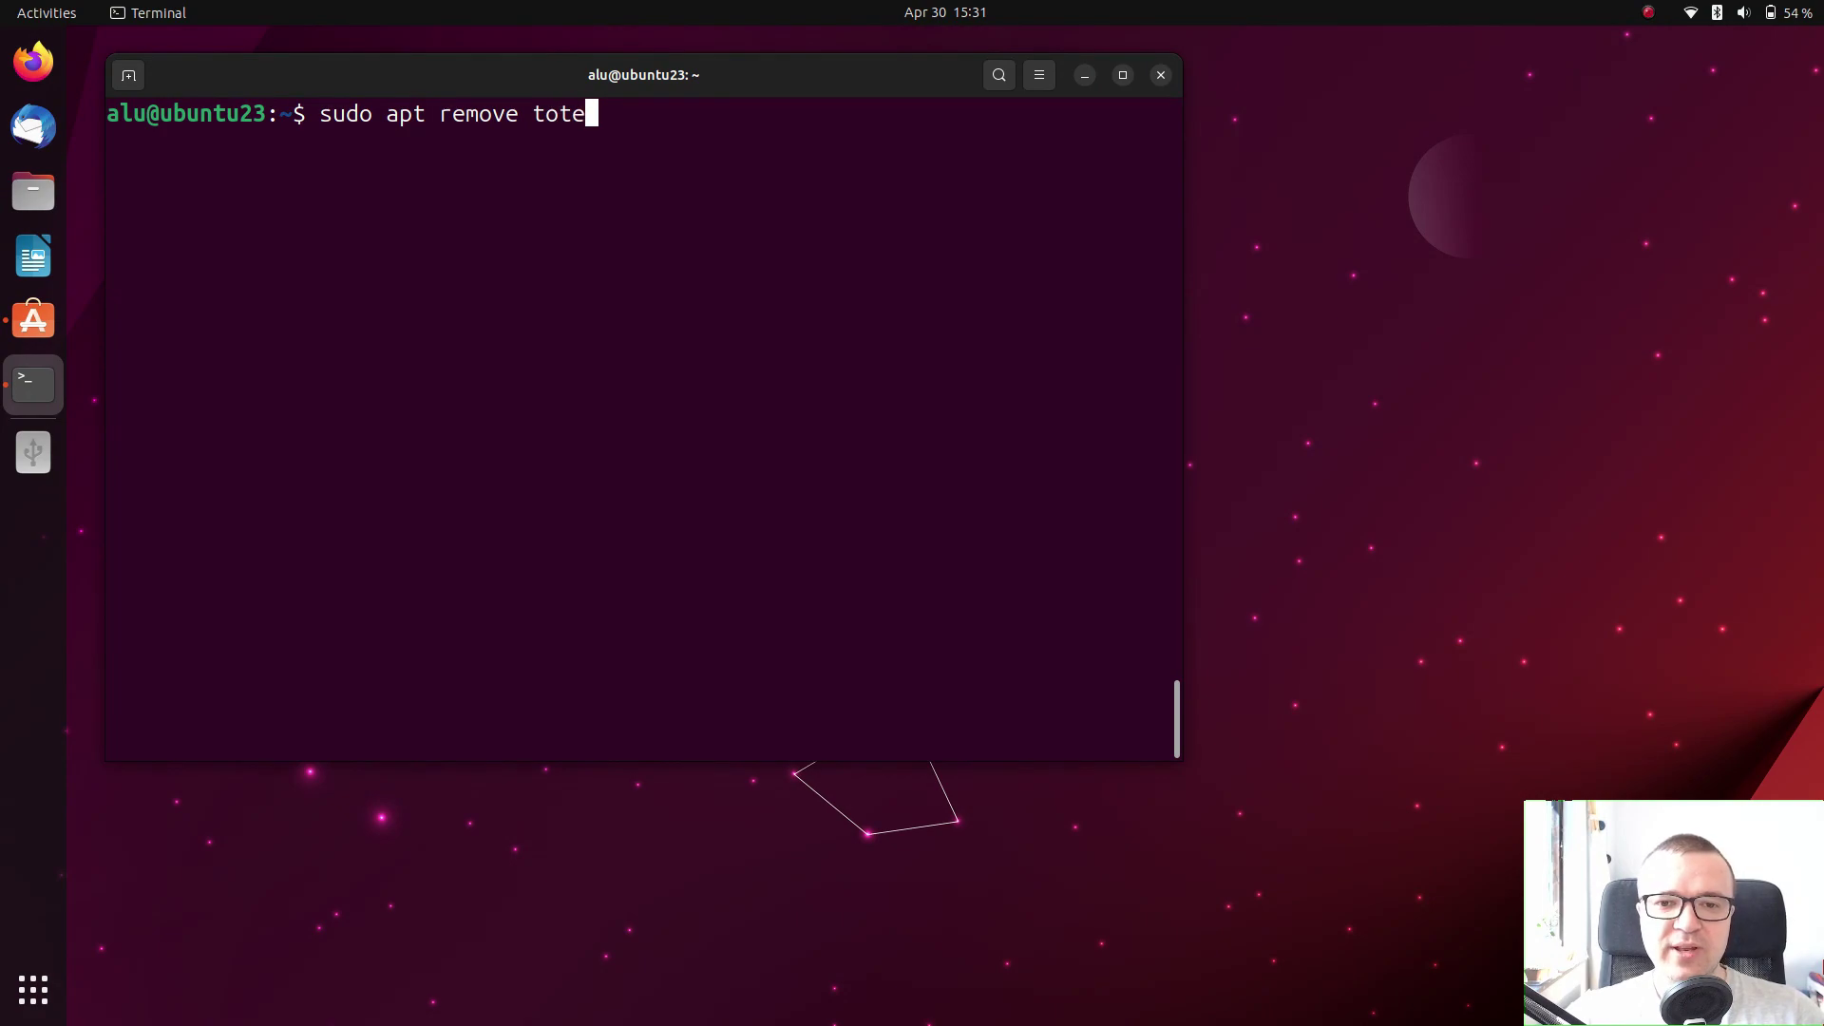
{"action": "type", "text": "m"}
{"action": "key", "text": "Return"}
{"action": "type", "text": "y"}
{"action": "key", "text": "Return"}
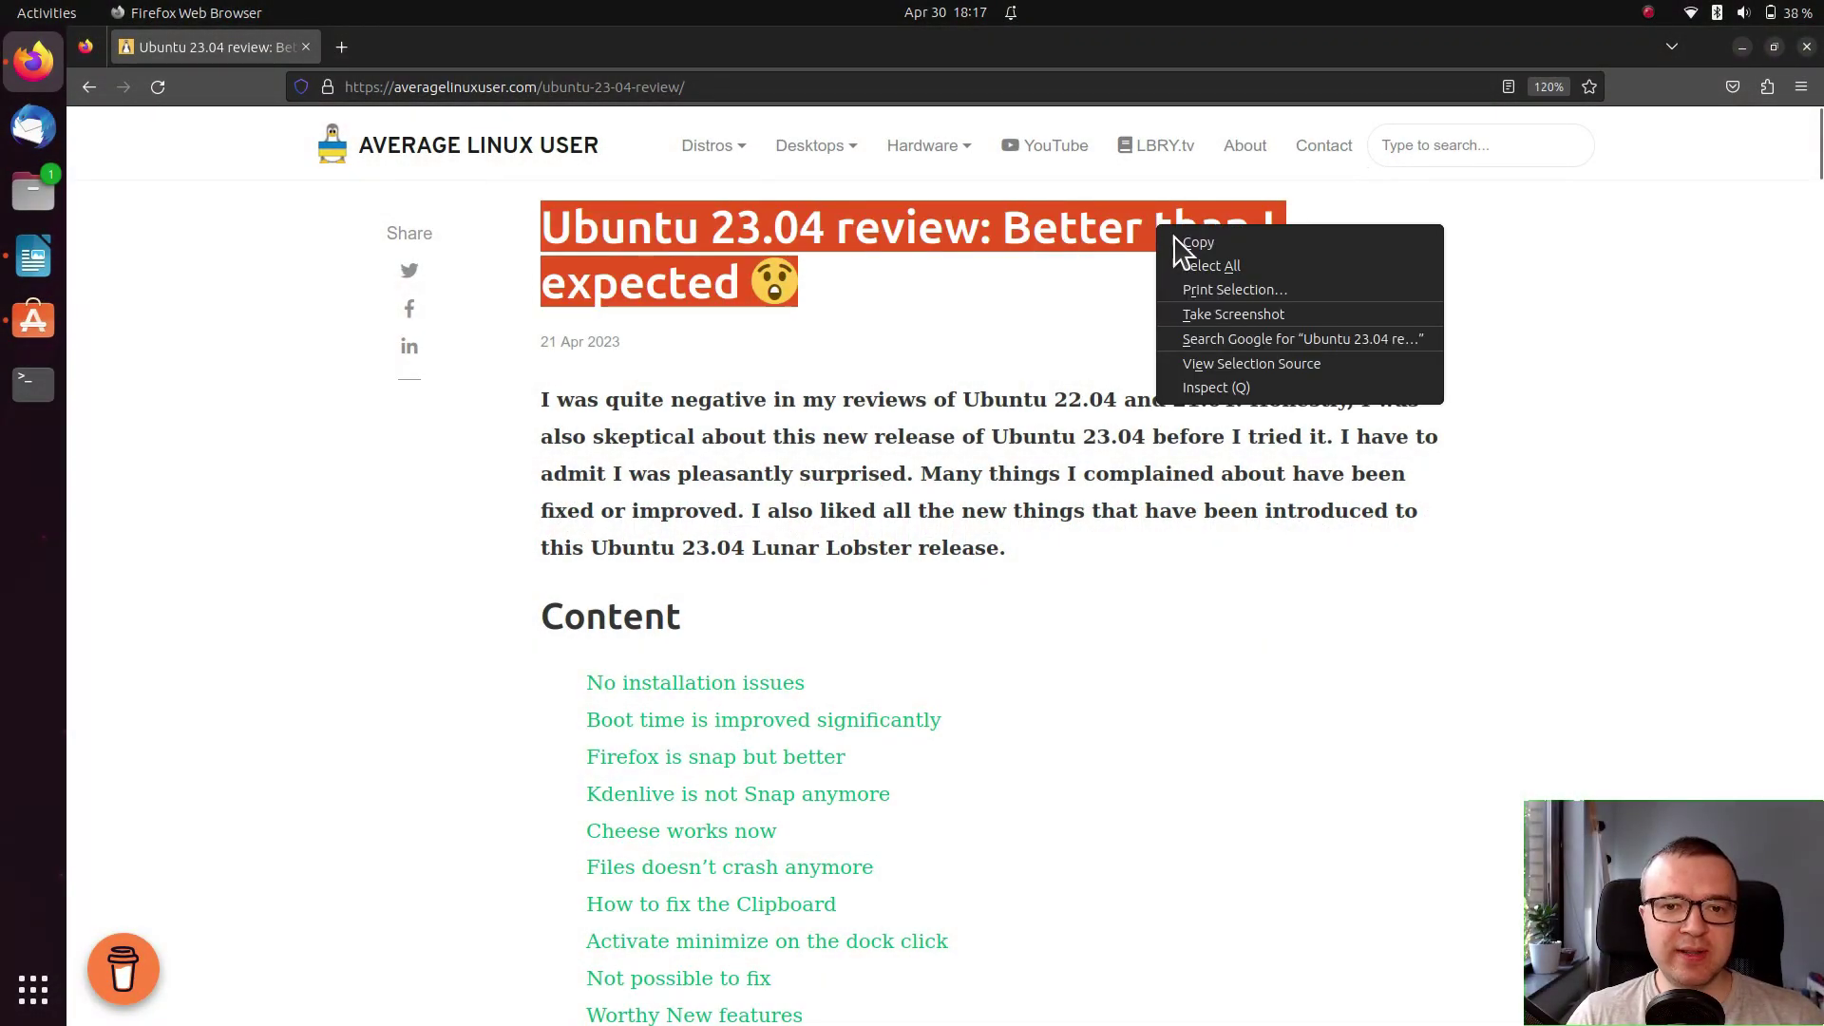
Step: Copy the article heading, close Firefox, try pasting it into Writer, then minimize Writer
{"action": "left_click", "coordinate": [1199, 243]}
{"action": "left_click", "coordinate": [1332, 300]}
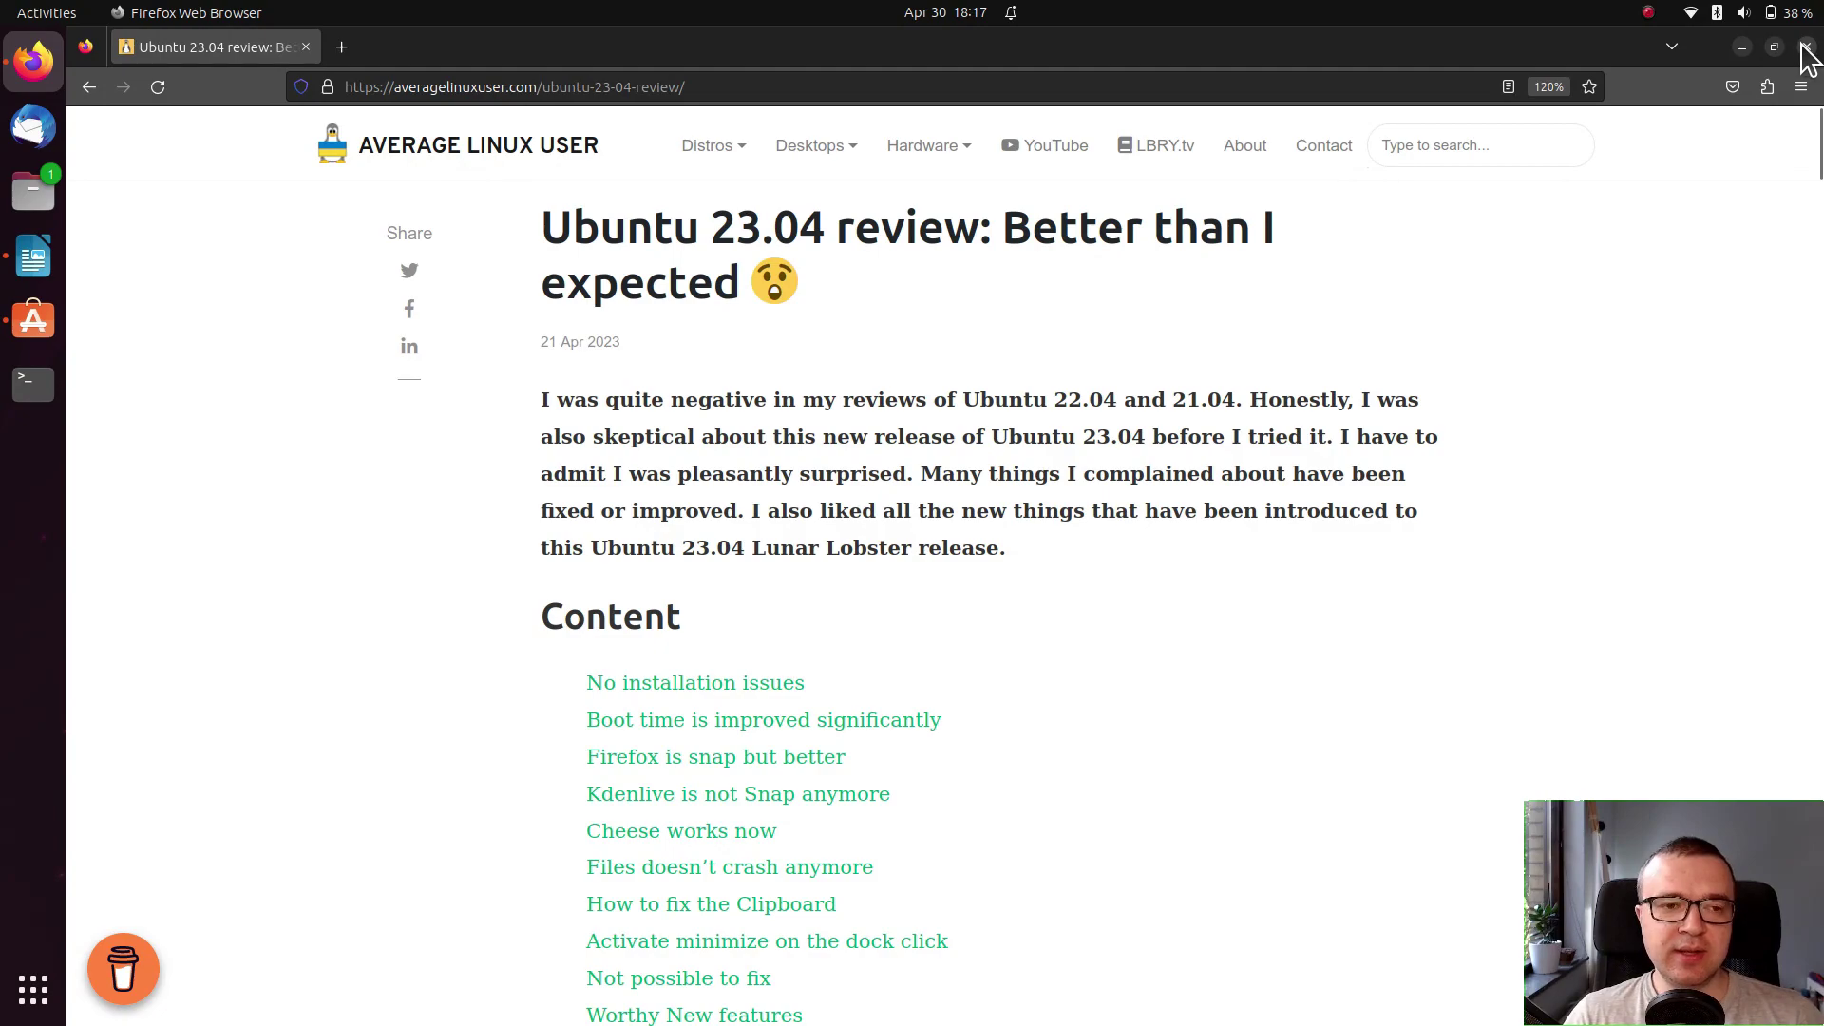
{"action": "left_click", "coordinate": [1806, 47]}
{"action": "left_click", "coordinate": [34, 256]}
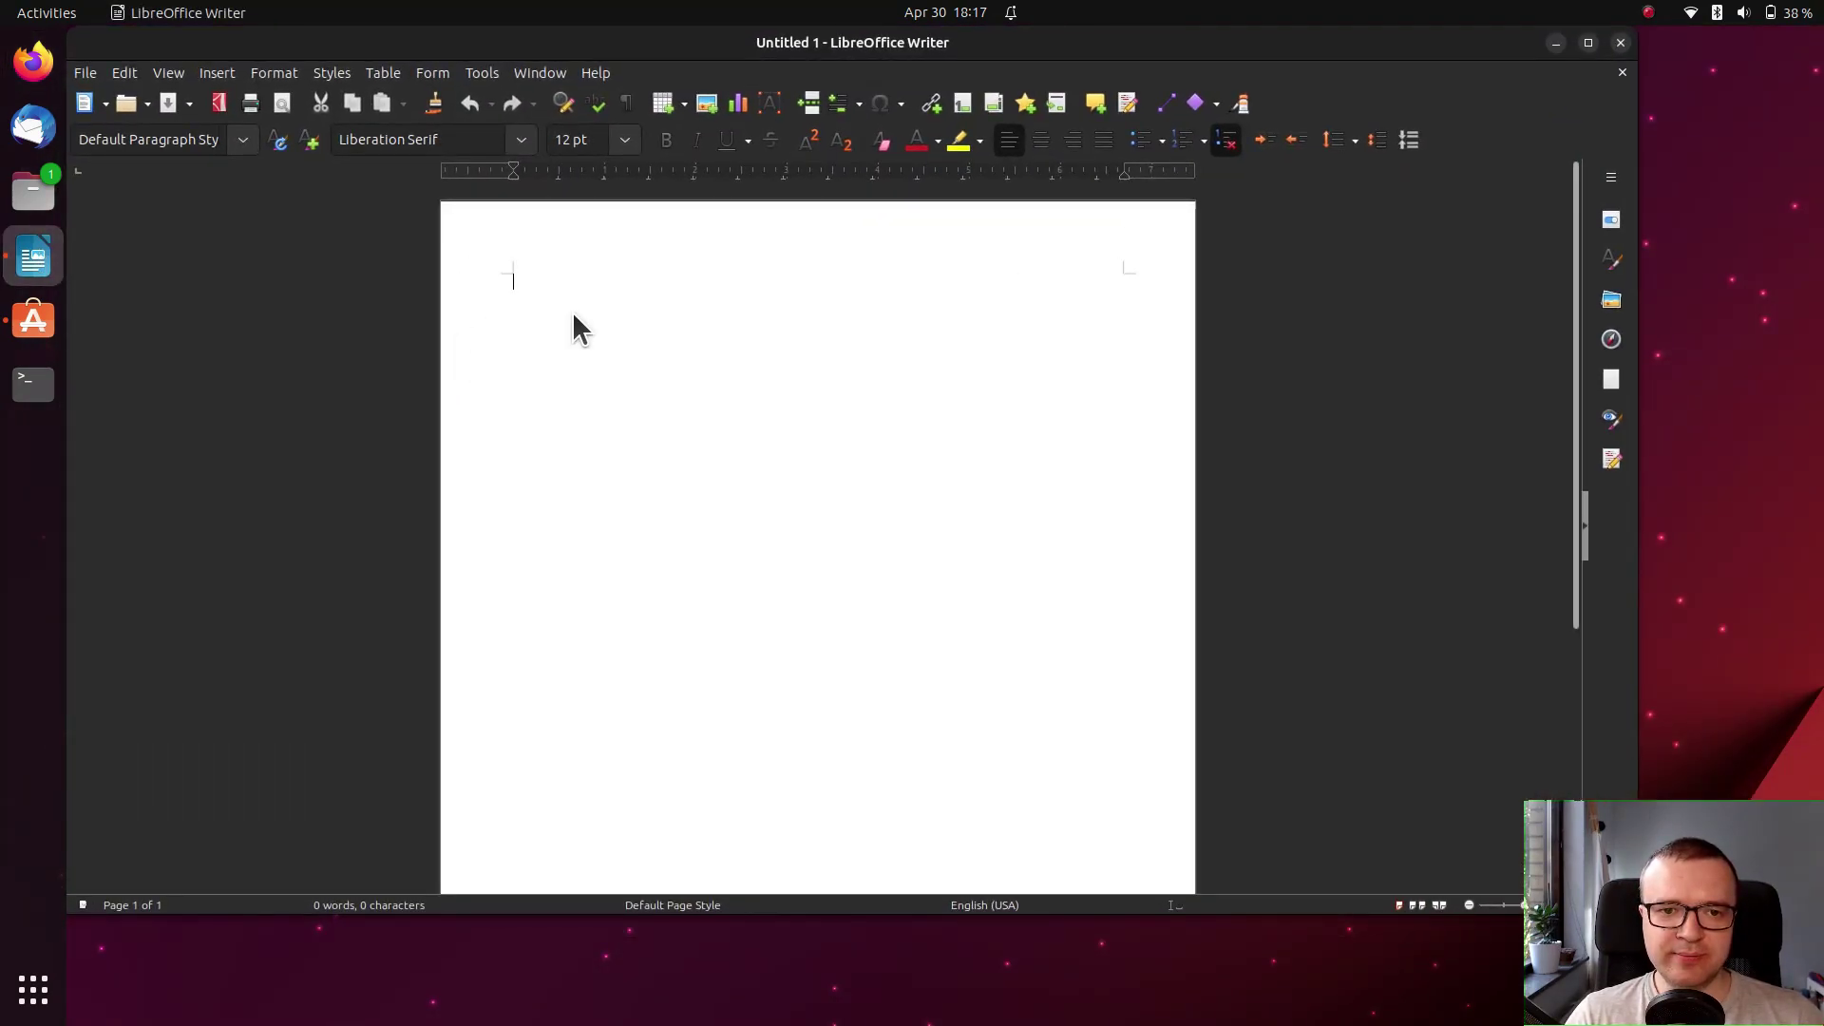
{"action": "right_click", "coordinate": [573, 314]}
{"action": "left_click", "coordinate": [629, 328]}
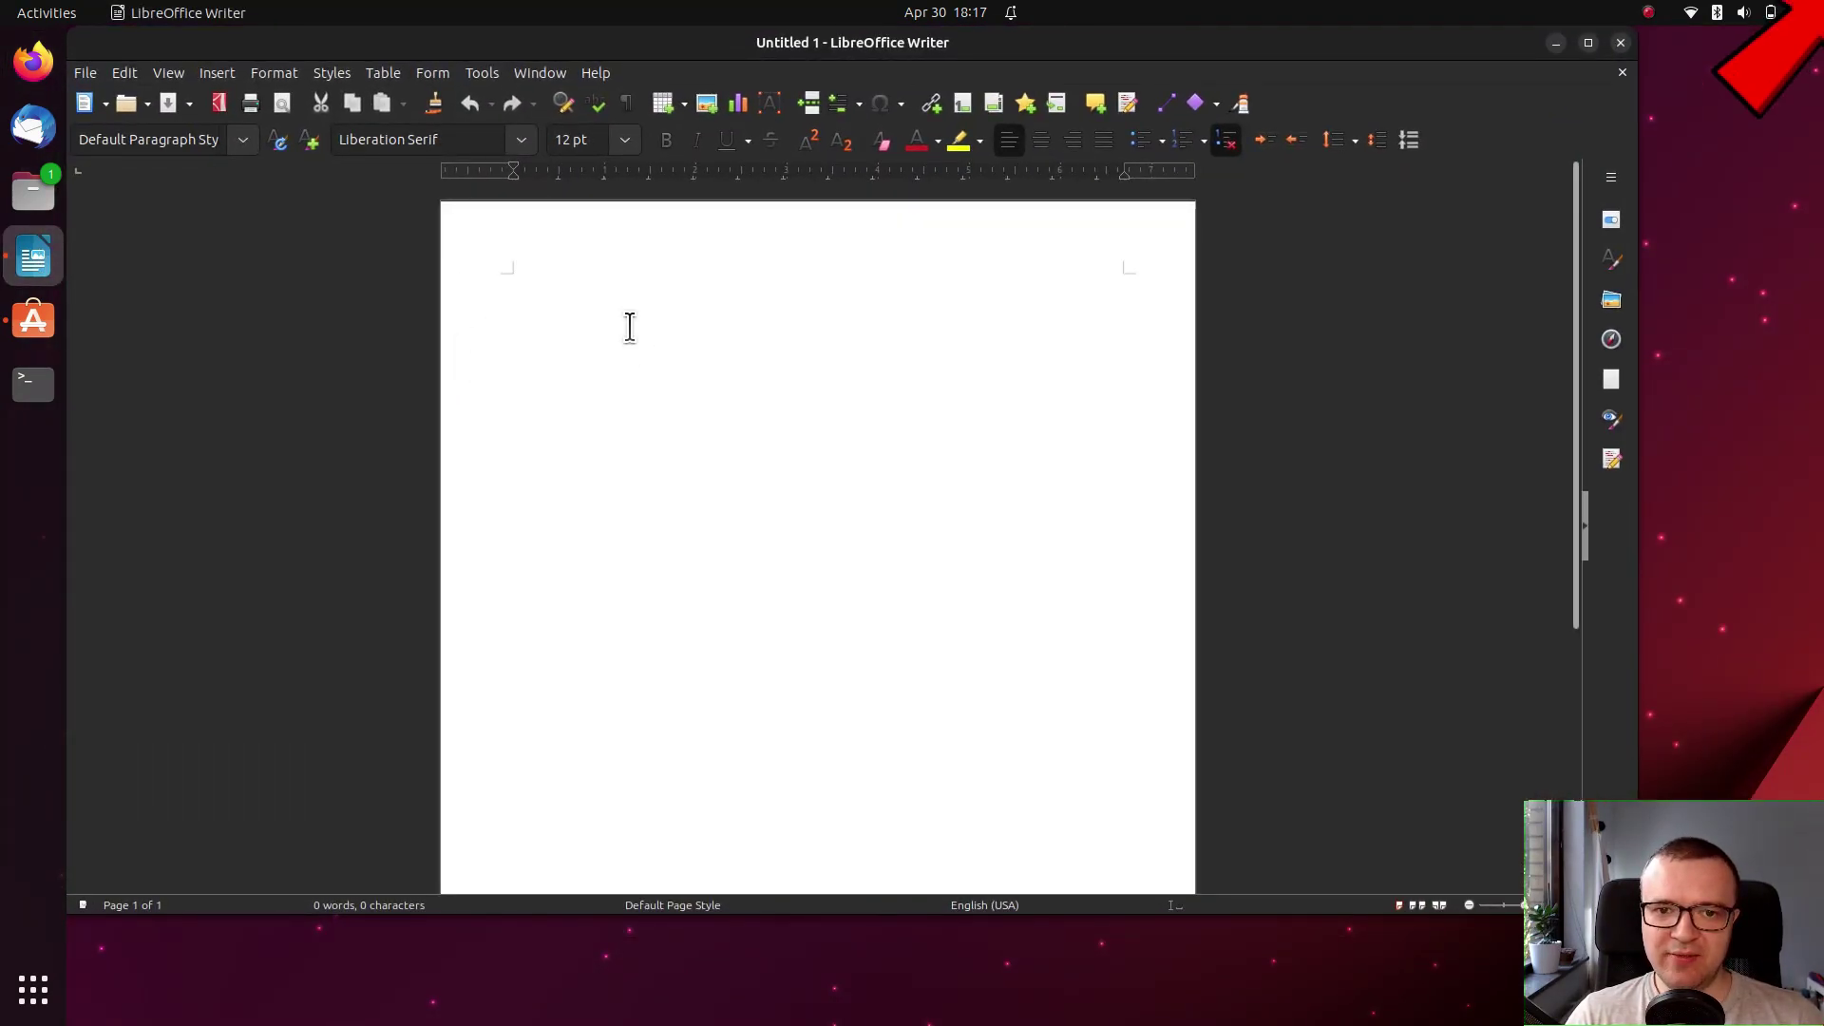
{"action": "left_click", "coordinate": [1555, 44]}
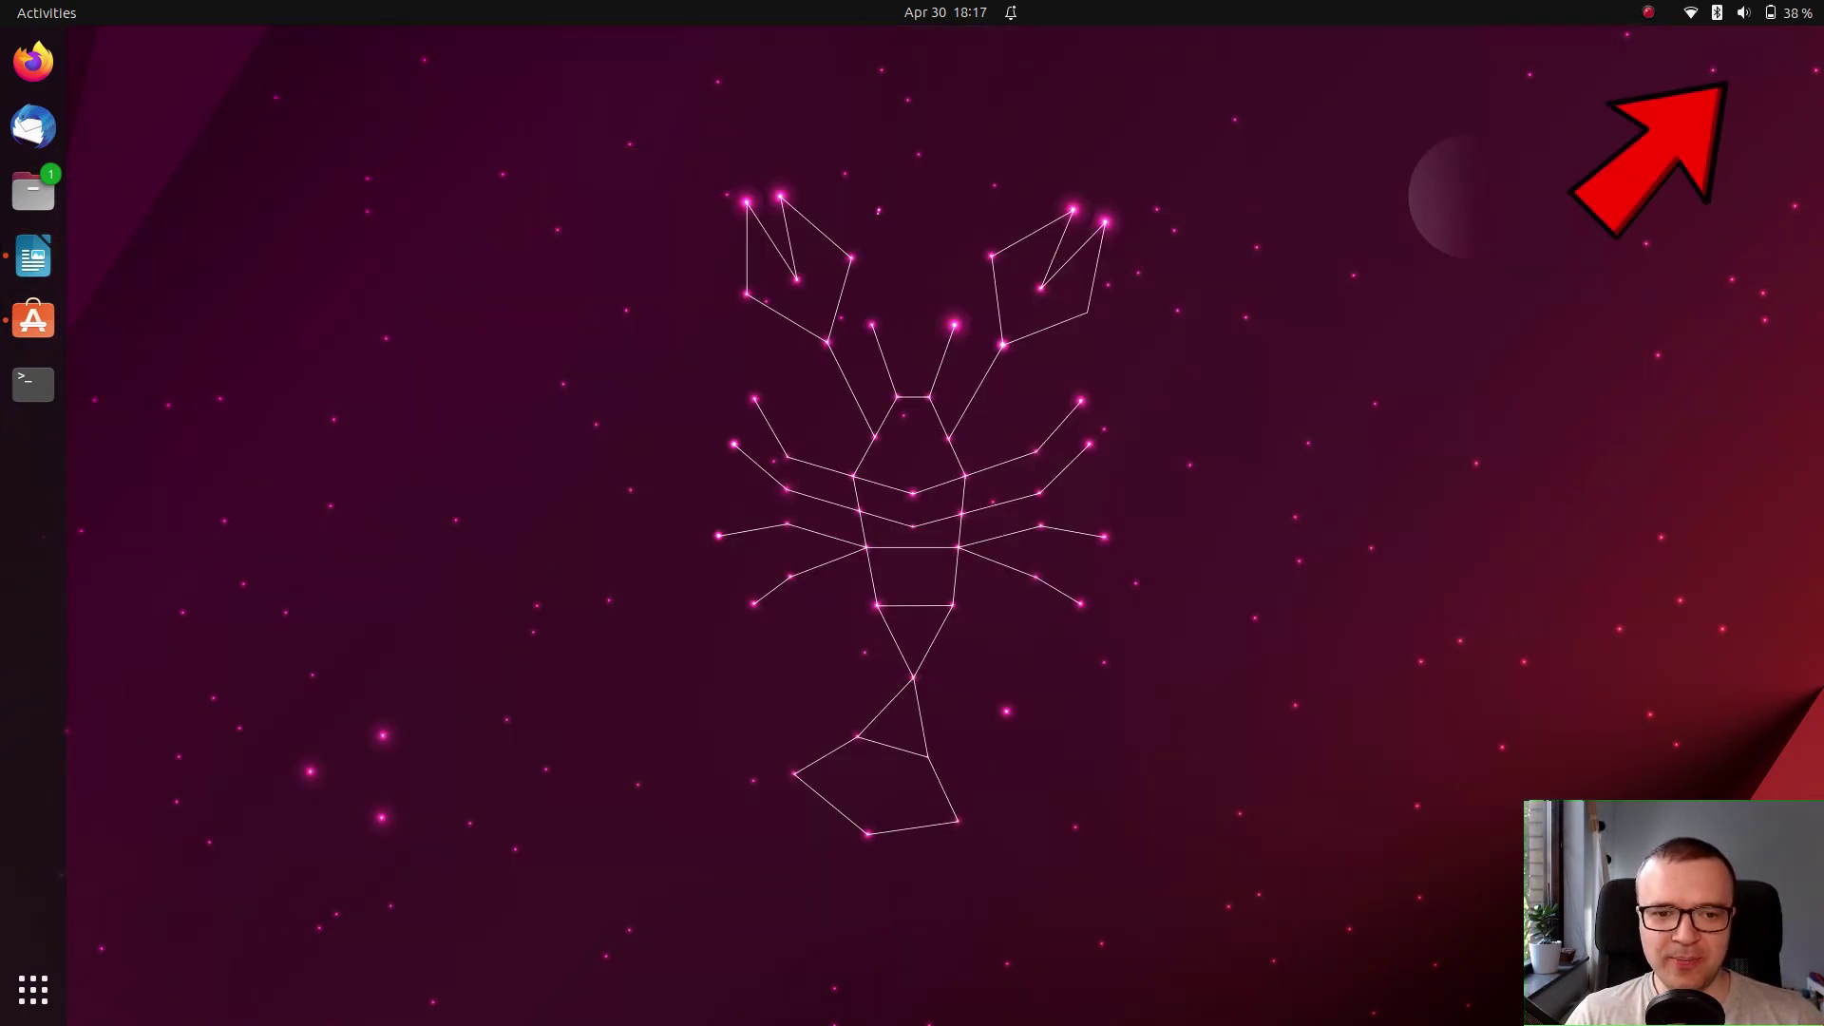
Step: Install the Parcellite clipboard manager from Ubuntu Software
{"action": "left_click", "coordinate": [34, 320]}
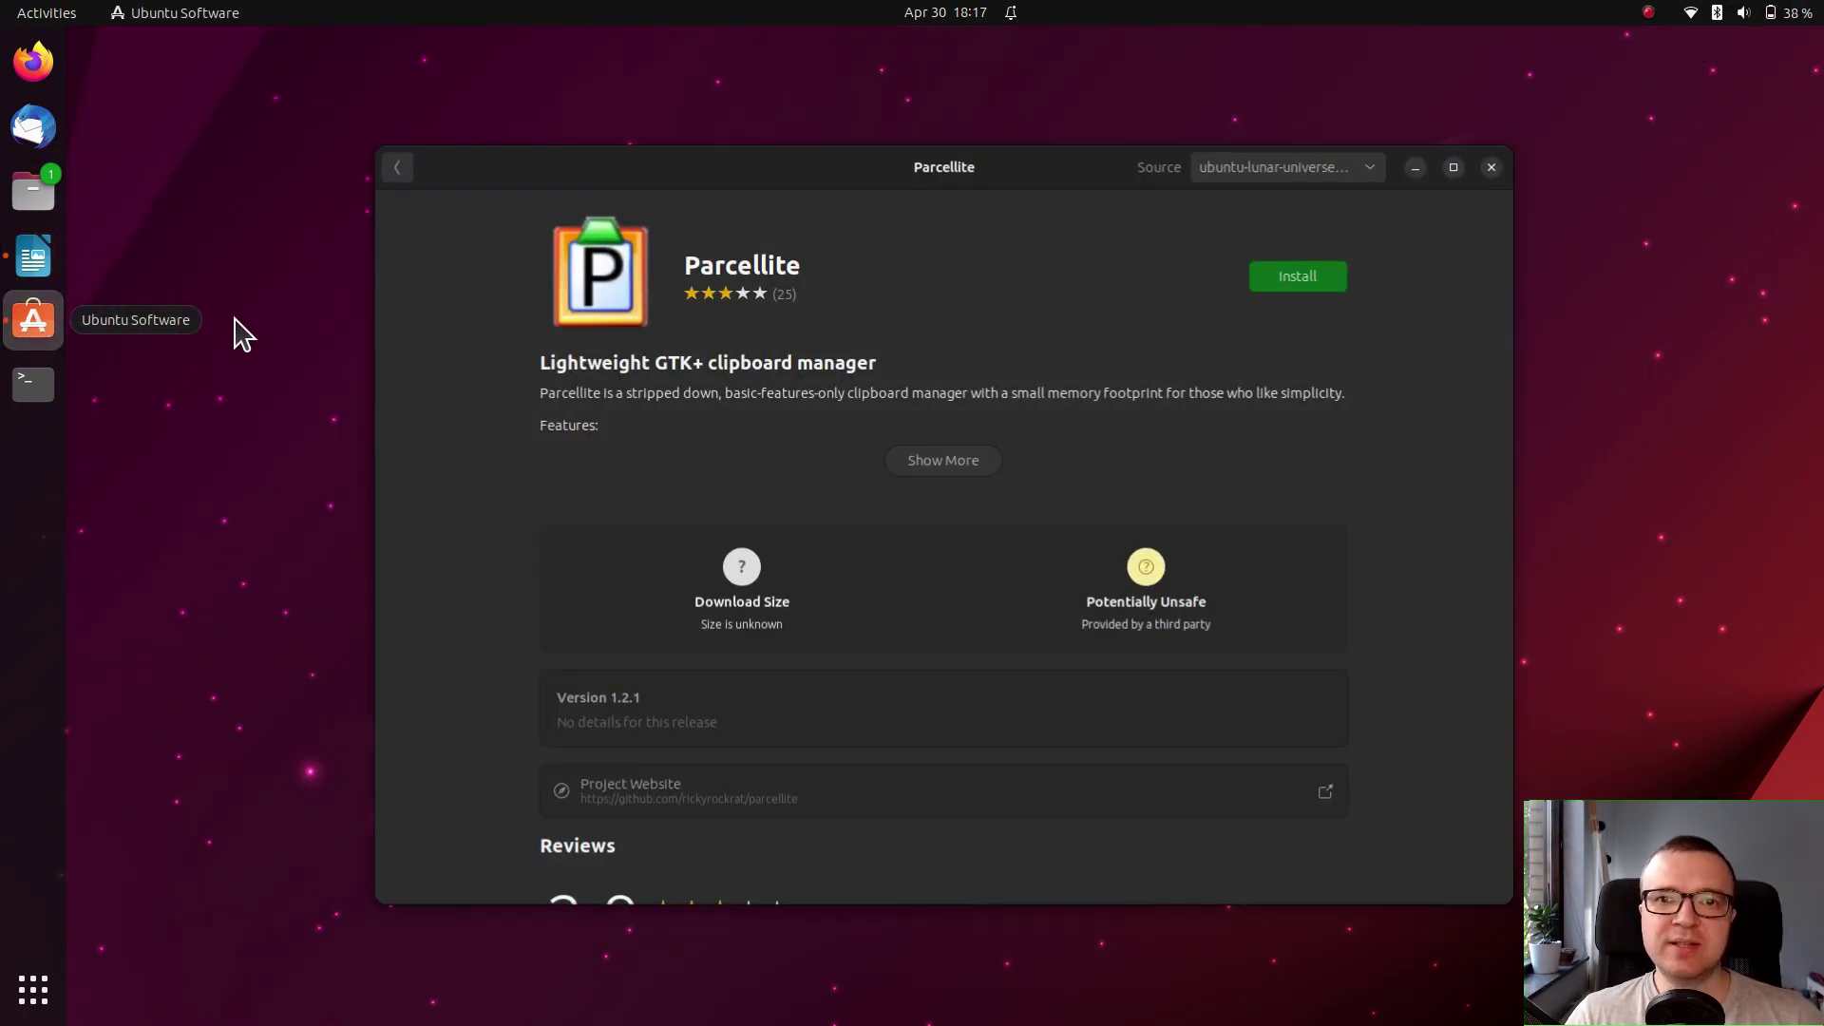
{"action": "left_click", "coordinate": [1301, 278]}
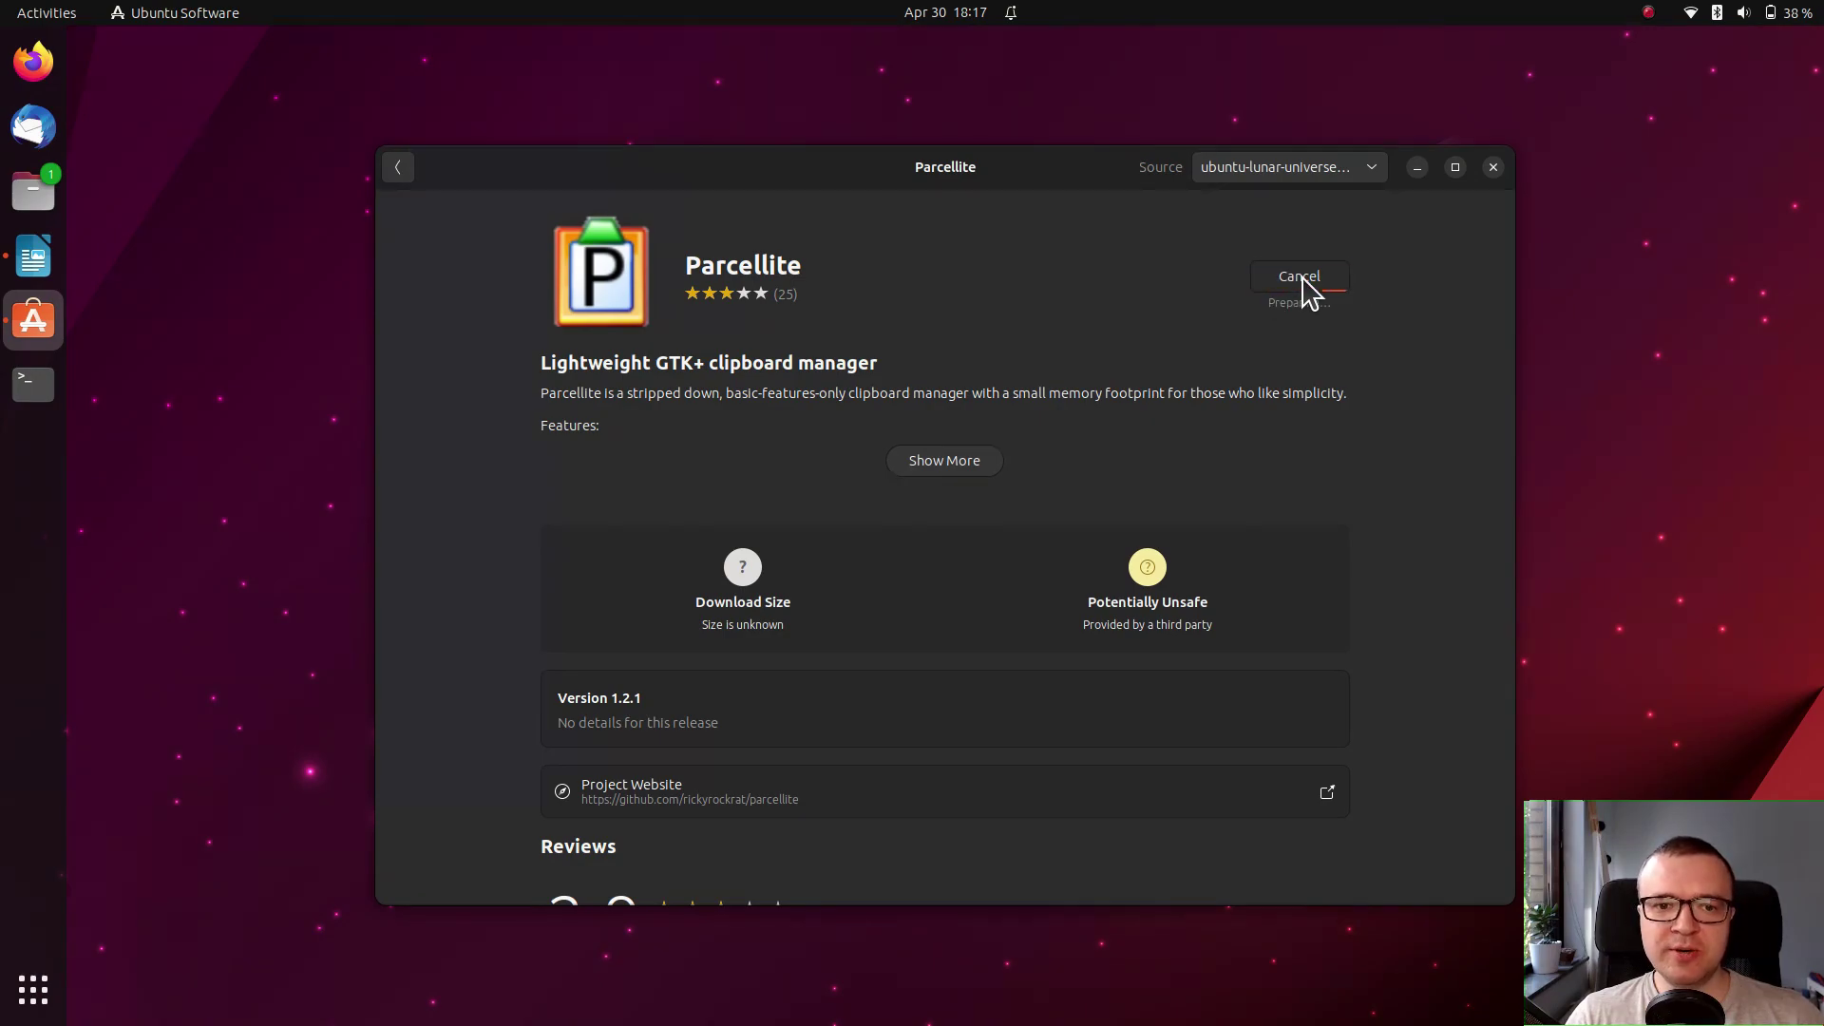
{"action": "left_click", "coordinate": [1494, 167]}
{"action": "left_click", "coordinate": [33, 991]}
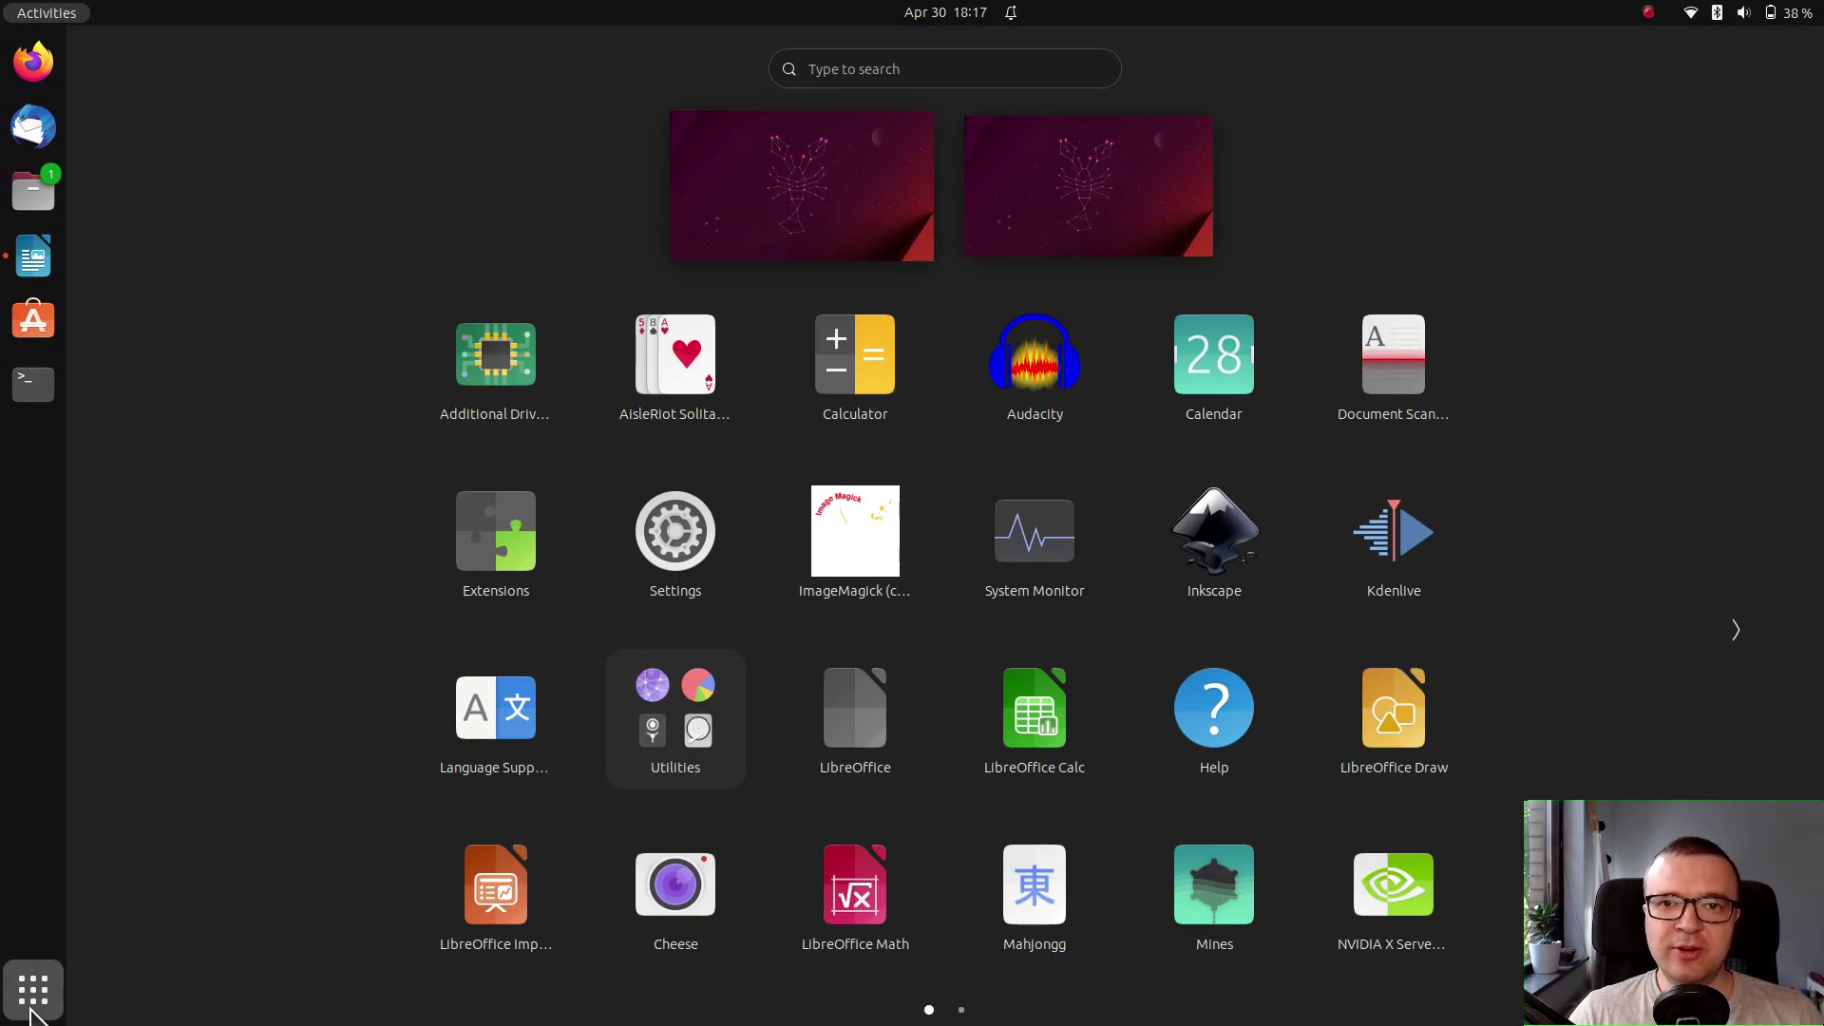
{"action": "type", "text": "par"}
{"action": "left_click", "coordinate": [30, 1010]}
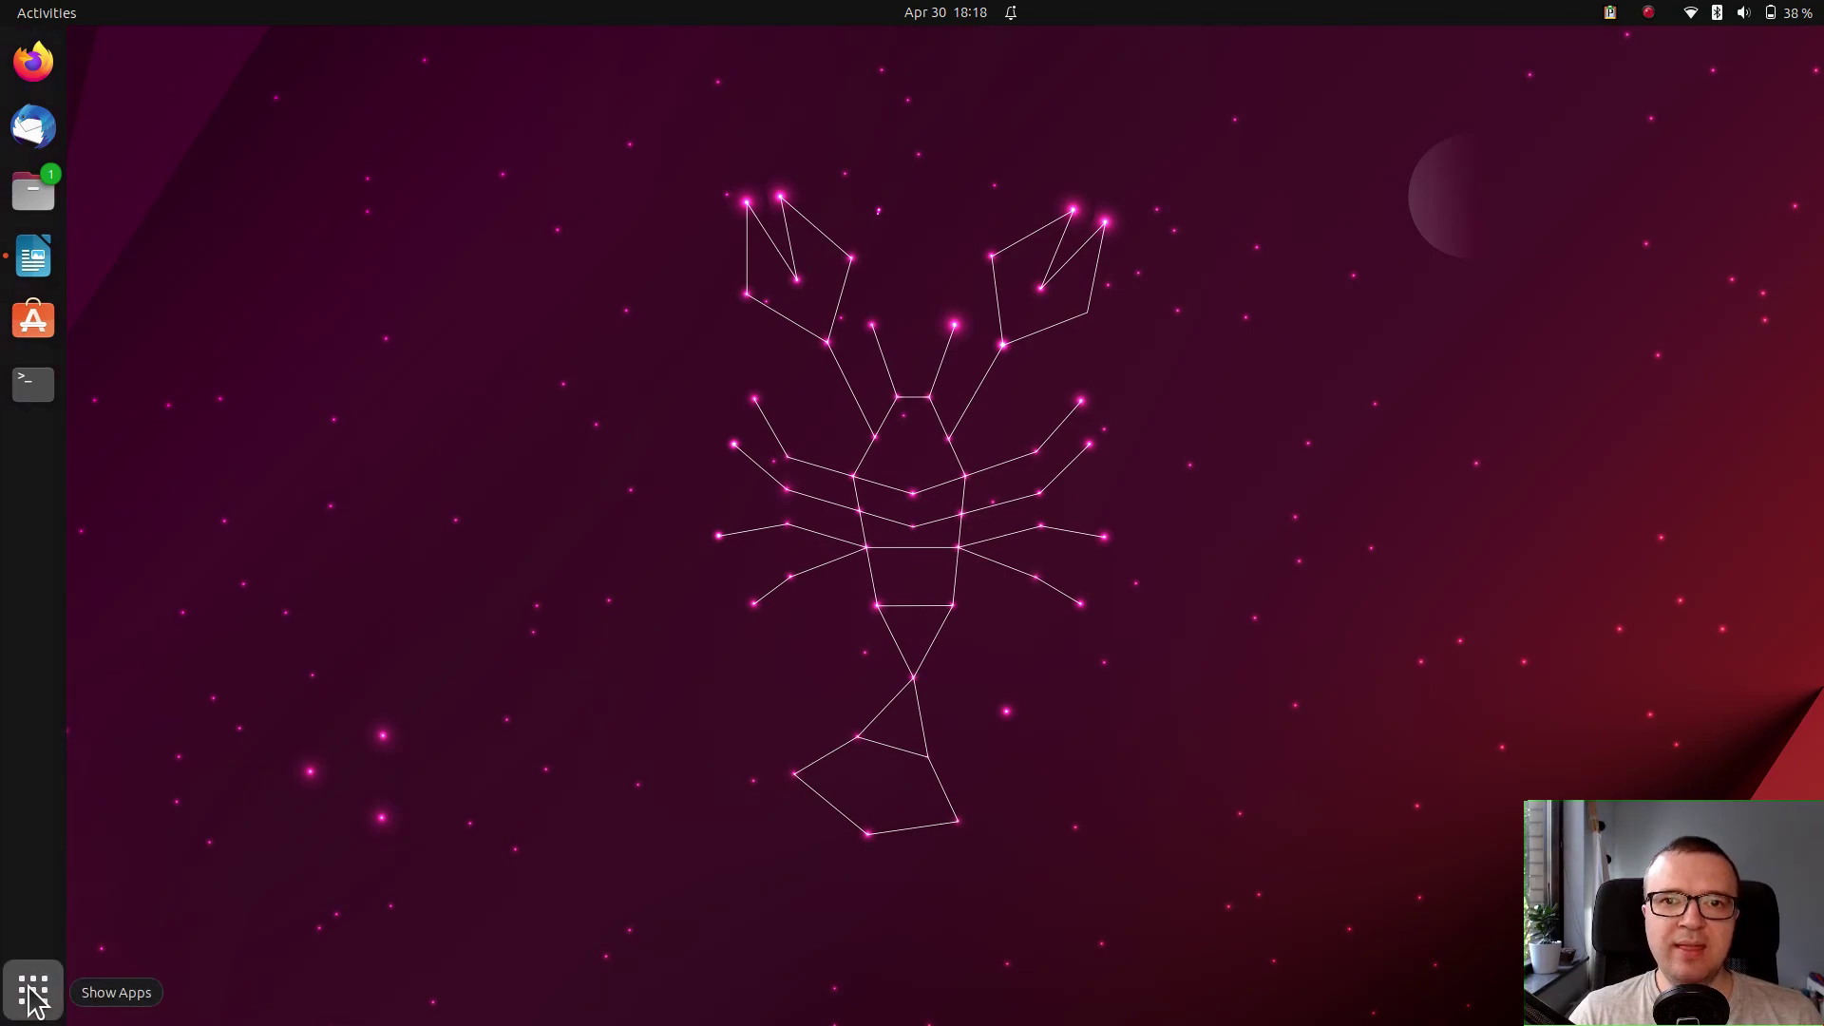
Step: Add Parcellite as a startup program in Startup Applications
{"action": "left_click", "coordinate": [30, 993]}
{"action": "type", "text": "start"}
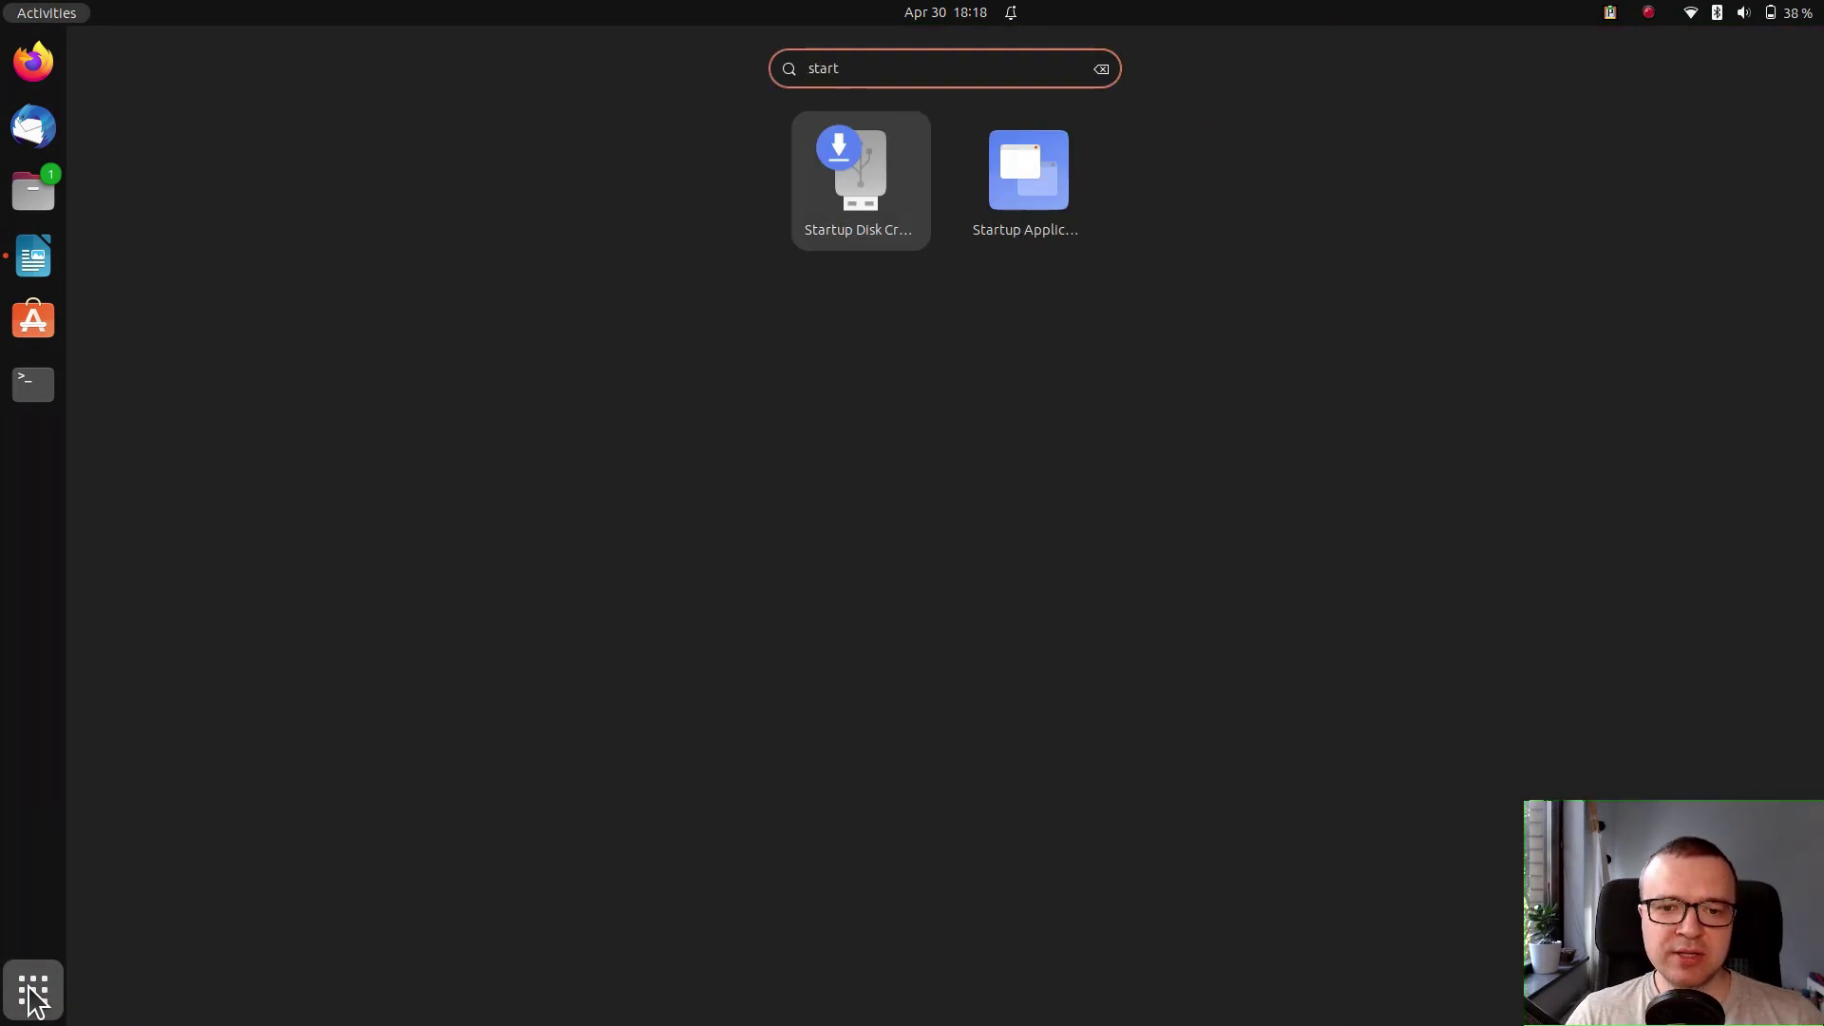
{"action": "key", "text": "Right"}
{"action": "key", "text": "Return"}
{"action": "left_click", "coordinate": [1176, 359]}
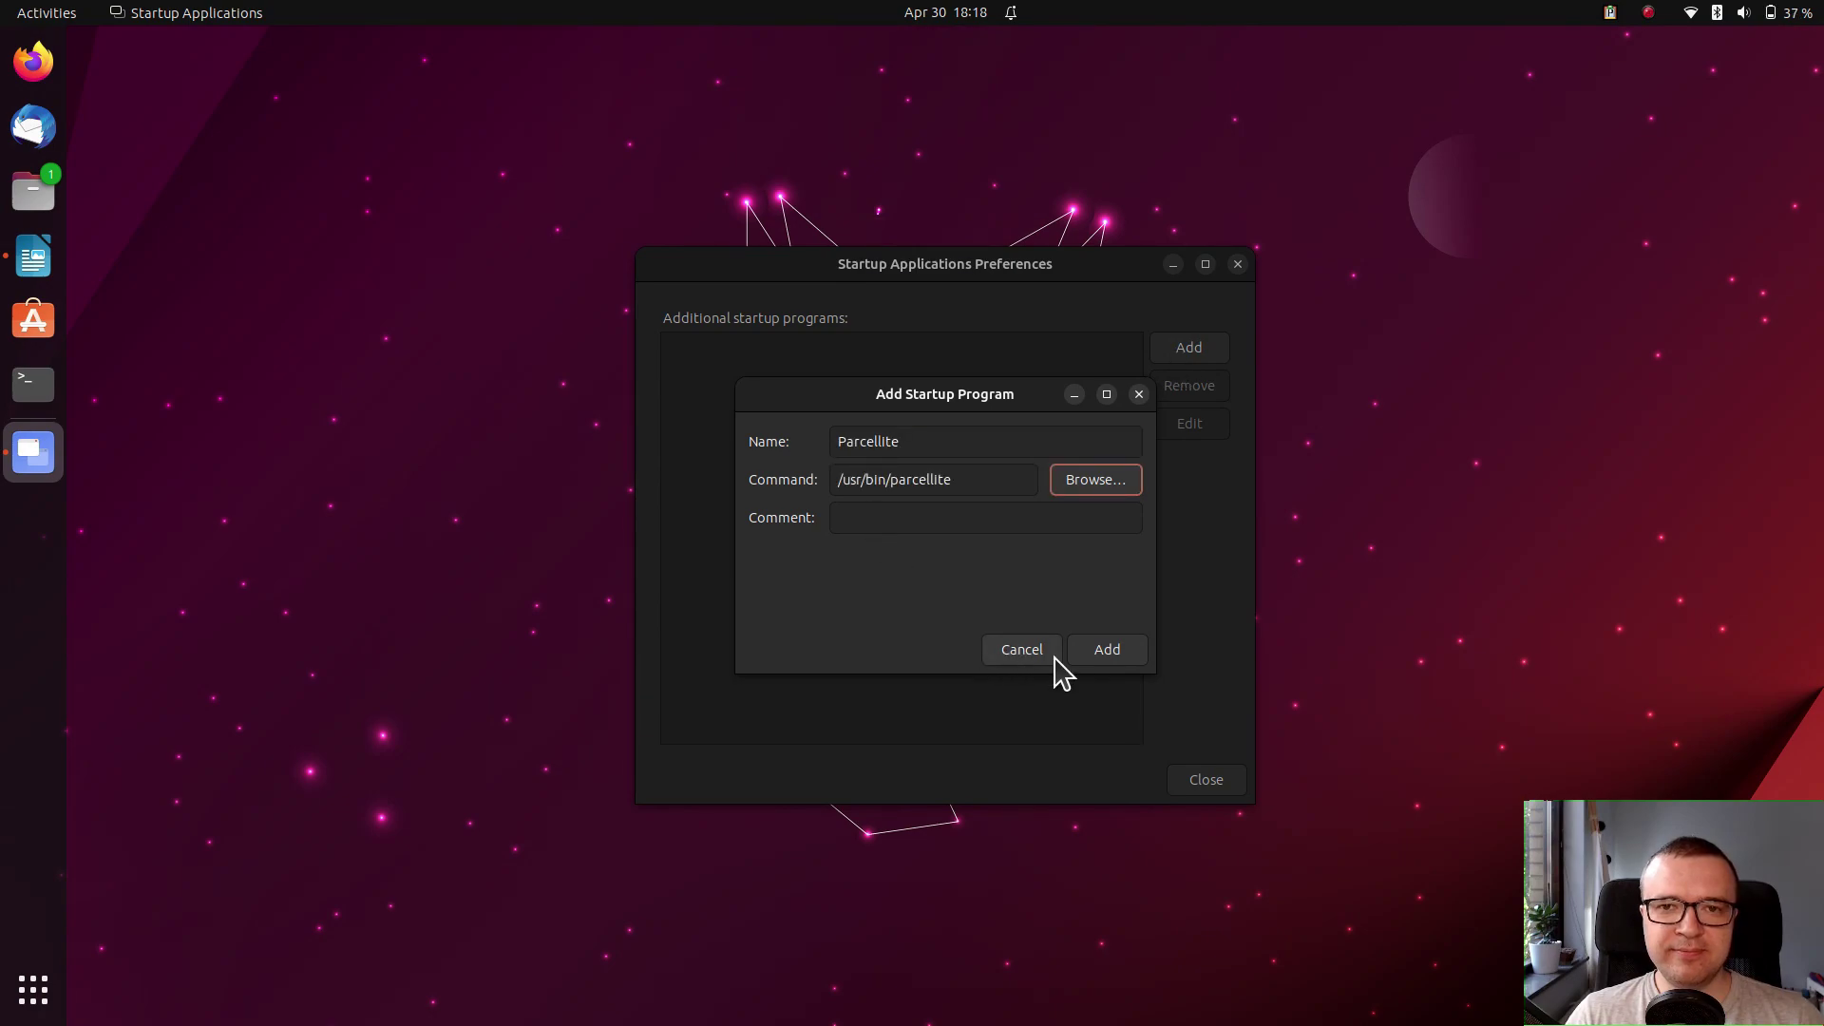
{"action": "left_click", "coordinate": [1102, 655]}
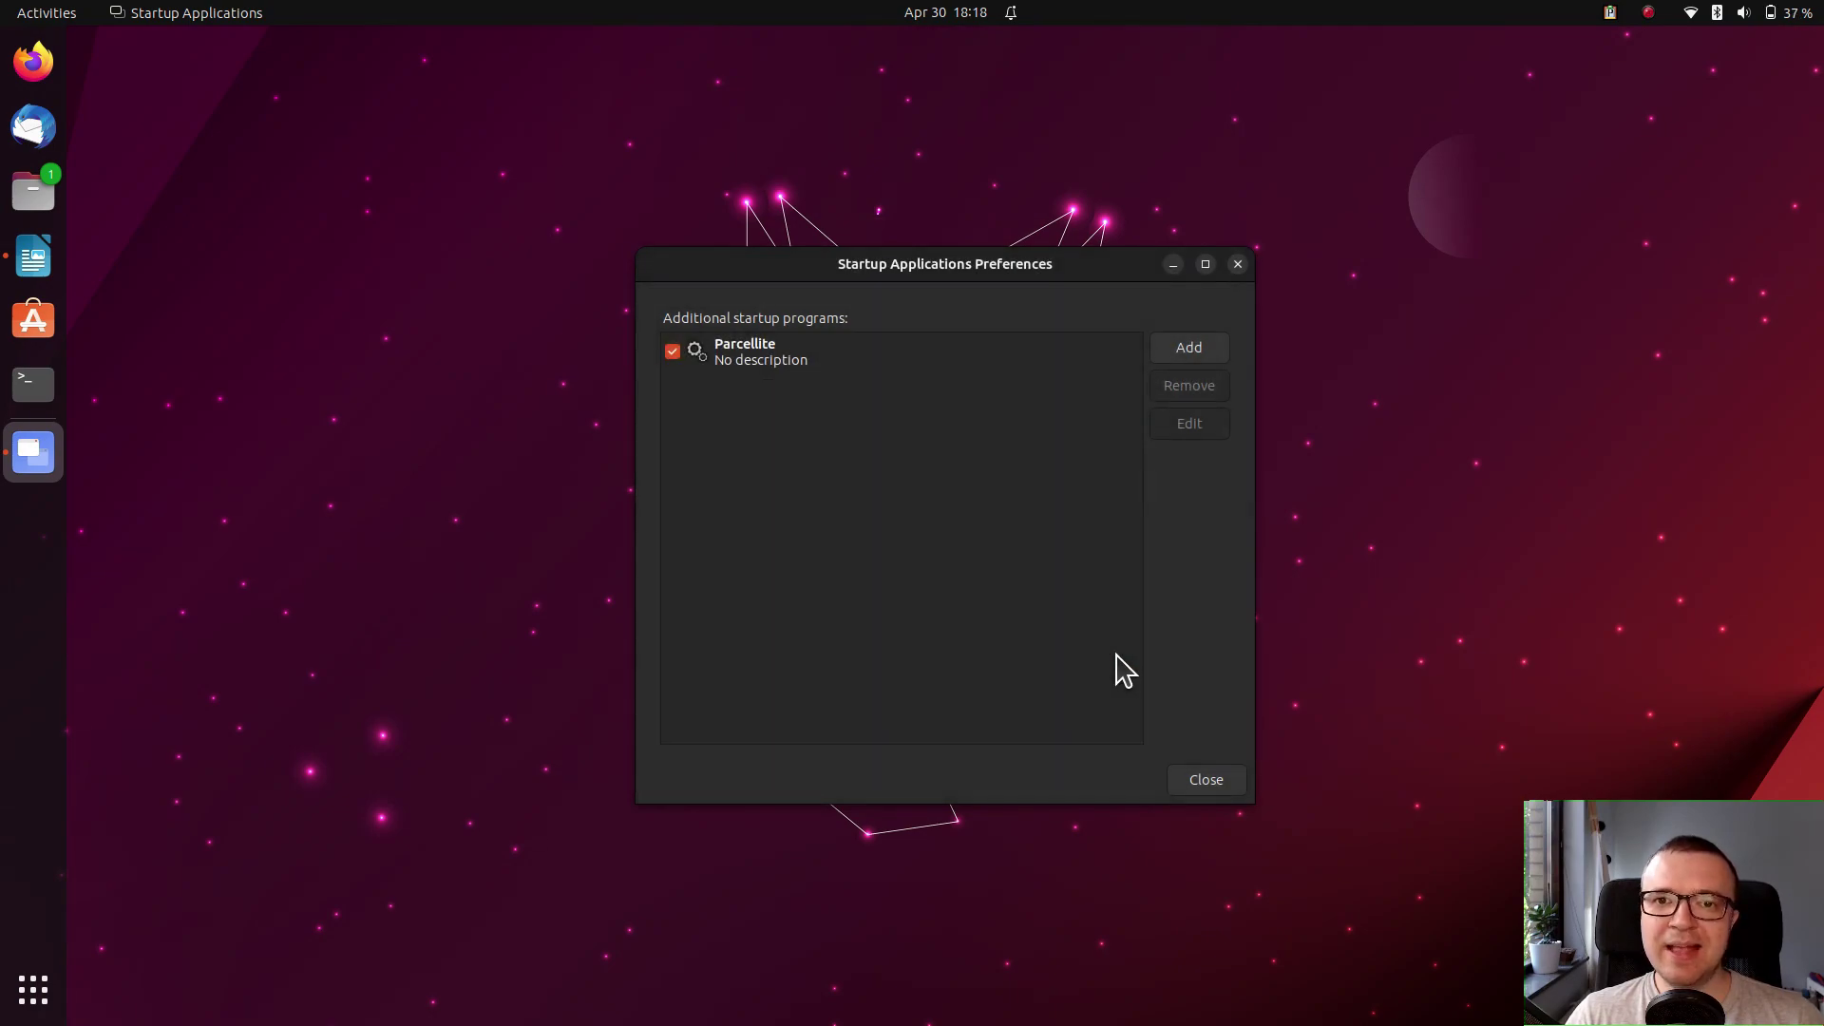
{"action": "left_click", "coordinate": [1204, 779]}
Step: Copy the review heading in Firefox, close it, and paste it into Writer with Ctrl+V
{"action": "left_click", "coordinate": [34, 65]}
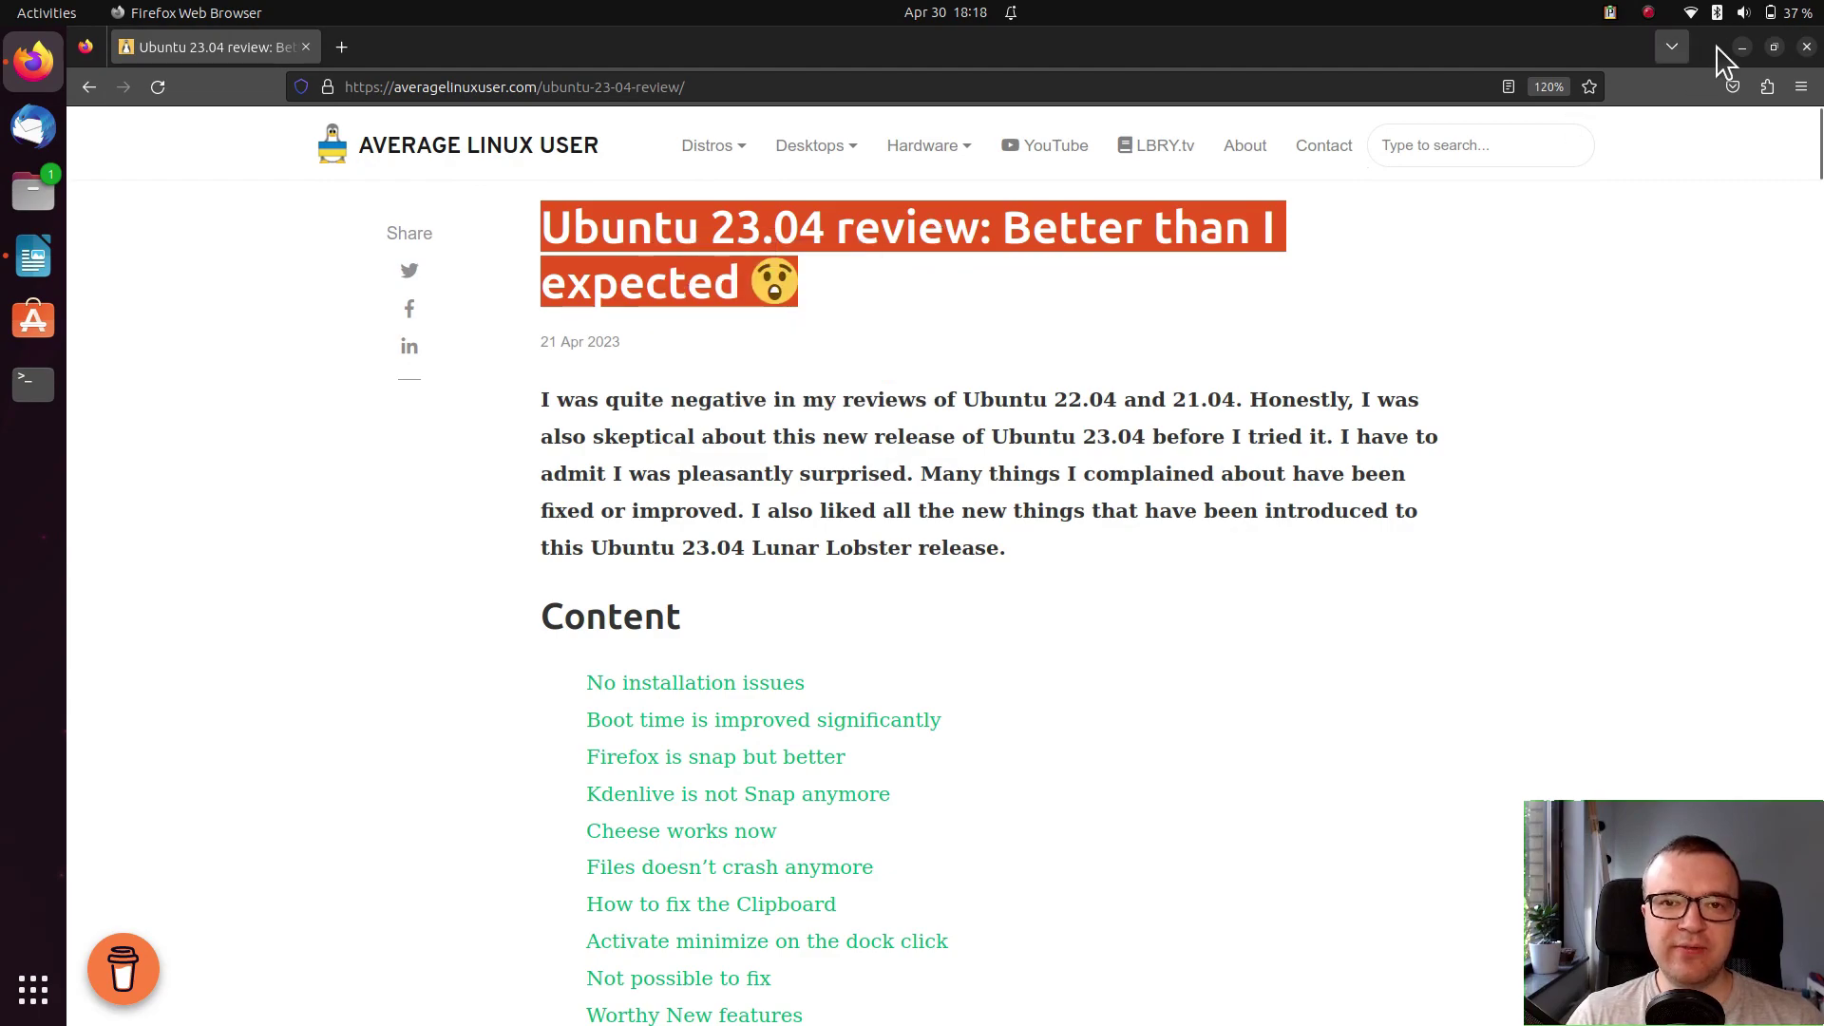
{"action": "left_click", "coordinate": [1806, 47]}
{"action": "left_click", "coordinate": [33, 255]}
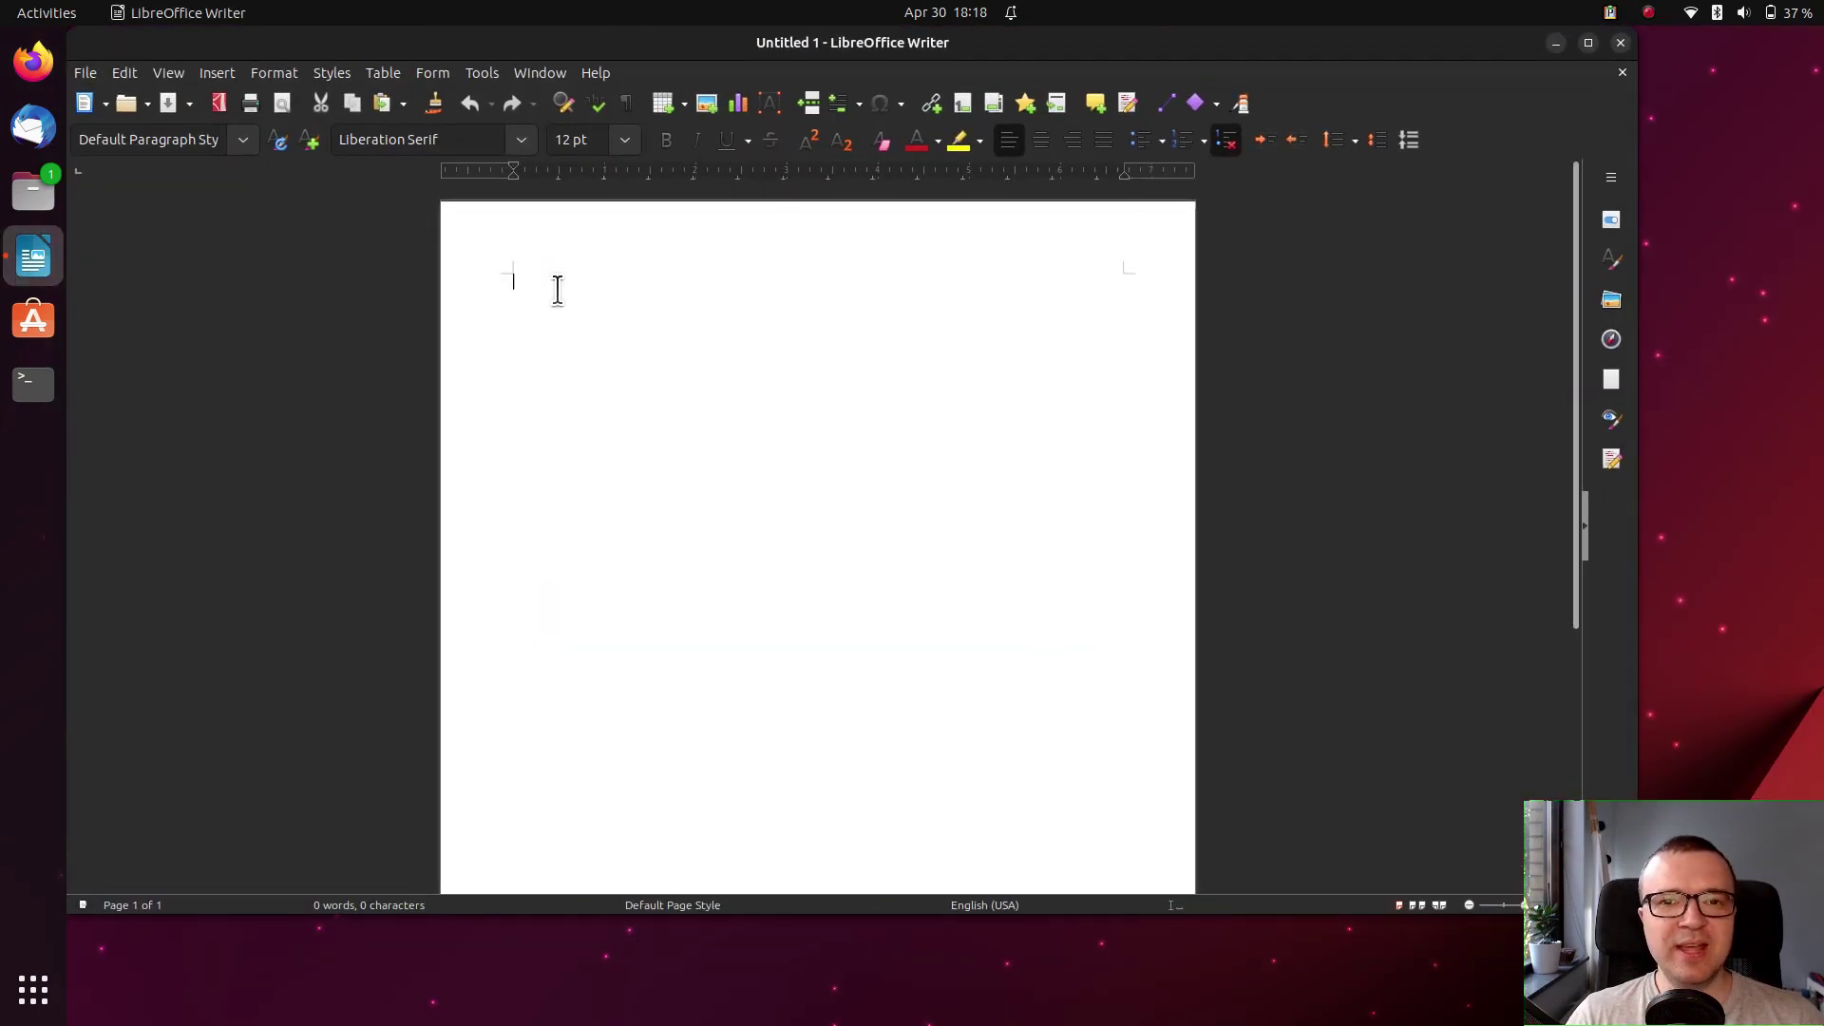
{"action": "type", "text": "Ubuntu 23.04 review: Better than I expected 😲"}
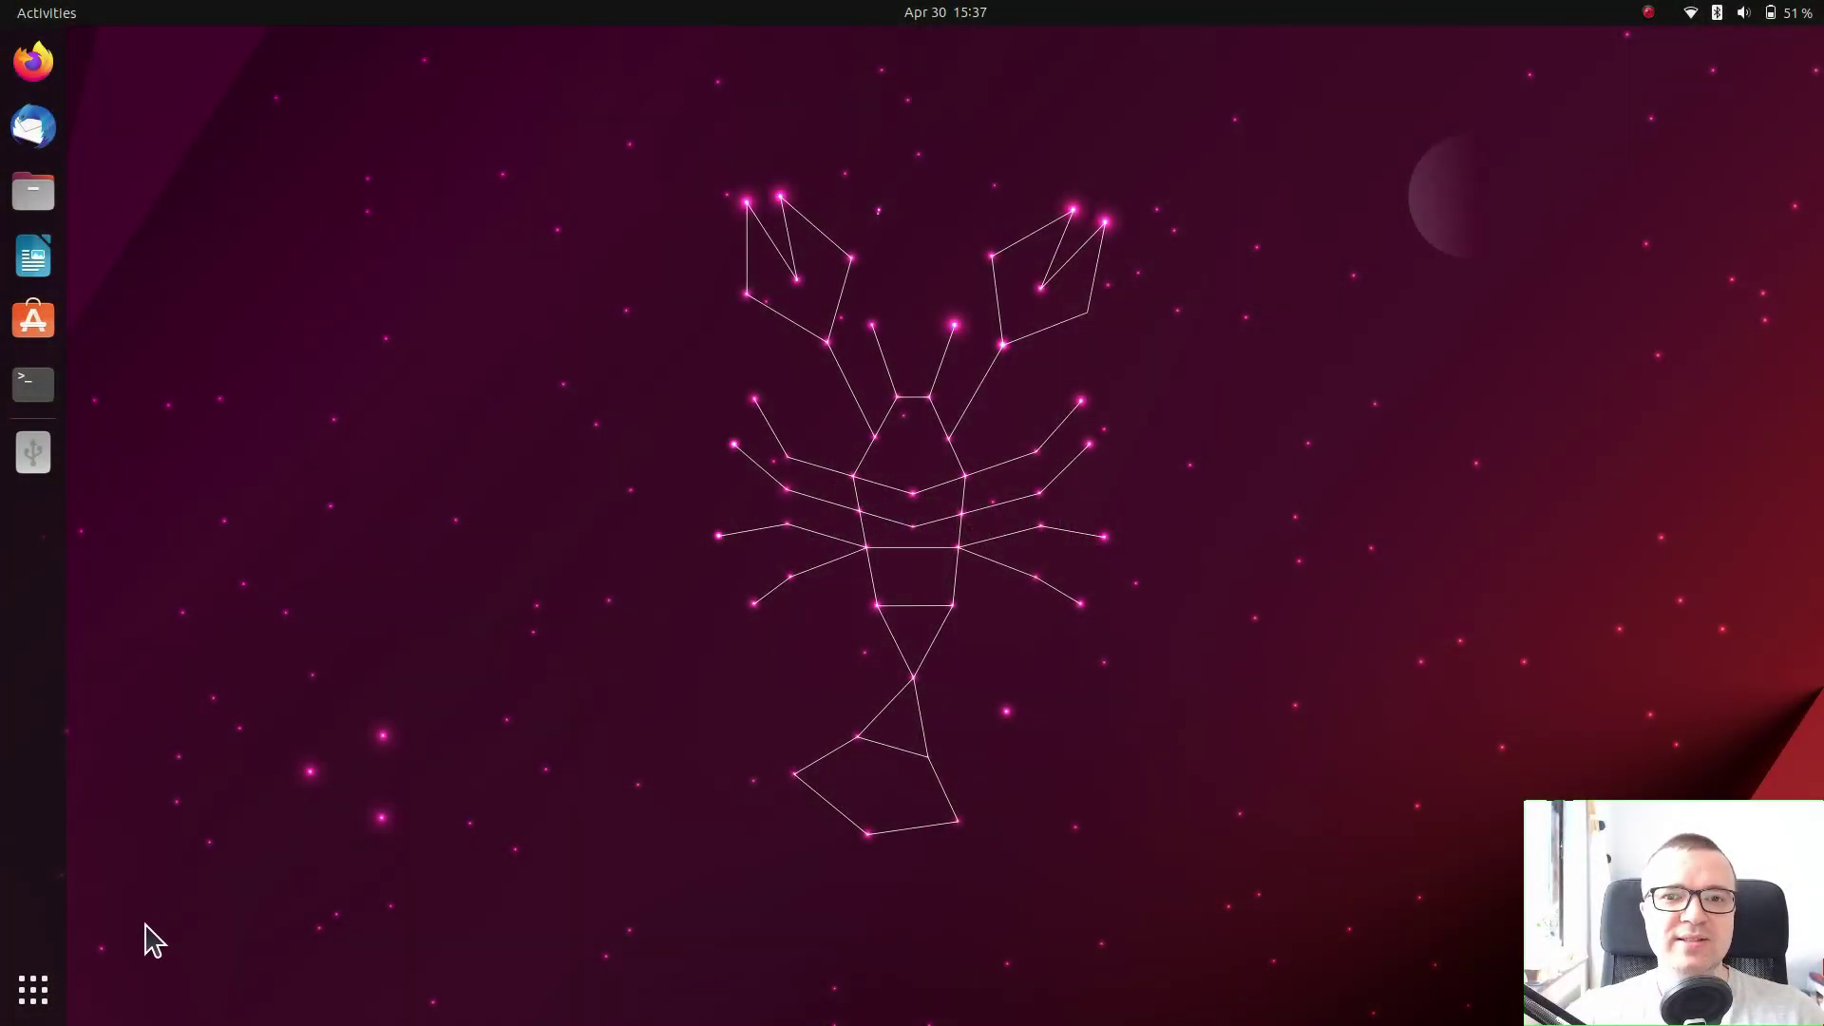
Step: Launch the Backups app by searching 'bAC'
{"action": "left_click", "coordinate": [33, 991]}
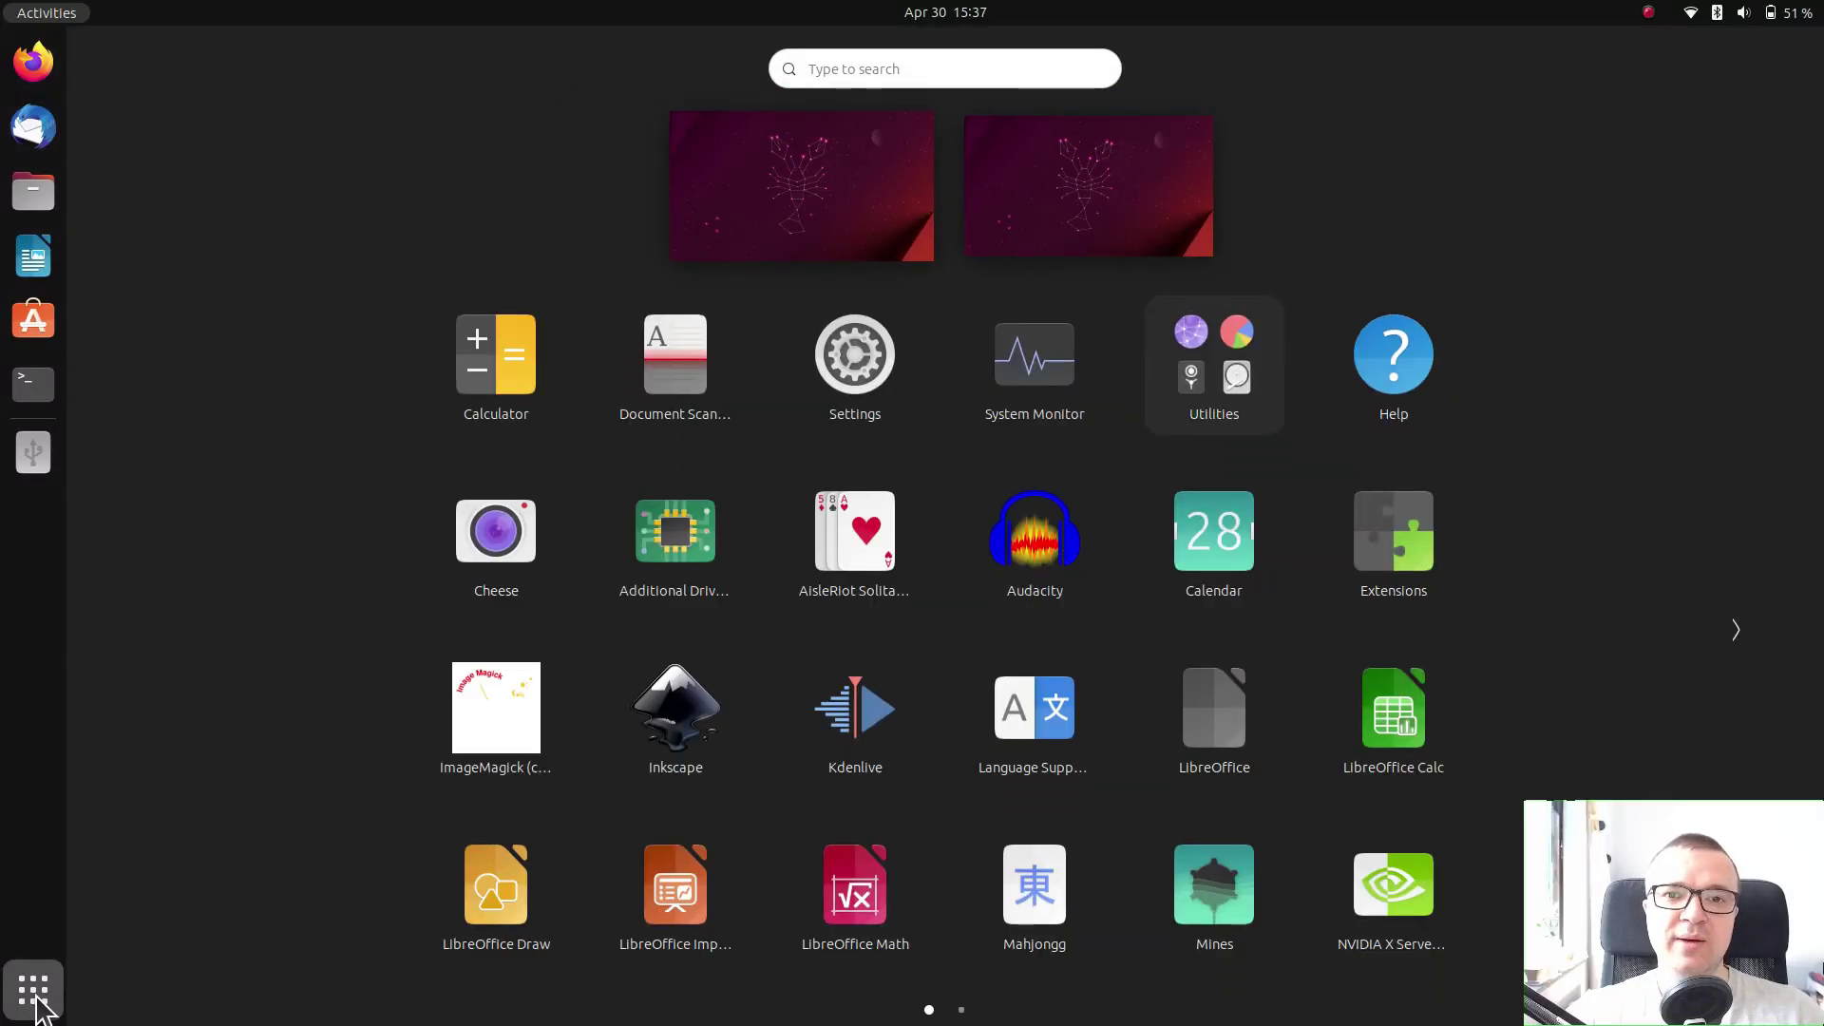
{"action": "type", "text": "bAC"}
{"action": "key", "text": "Return"}
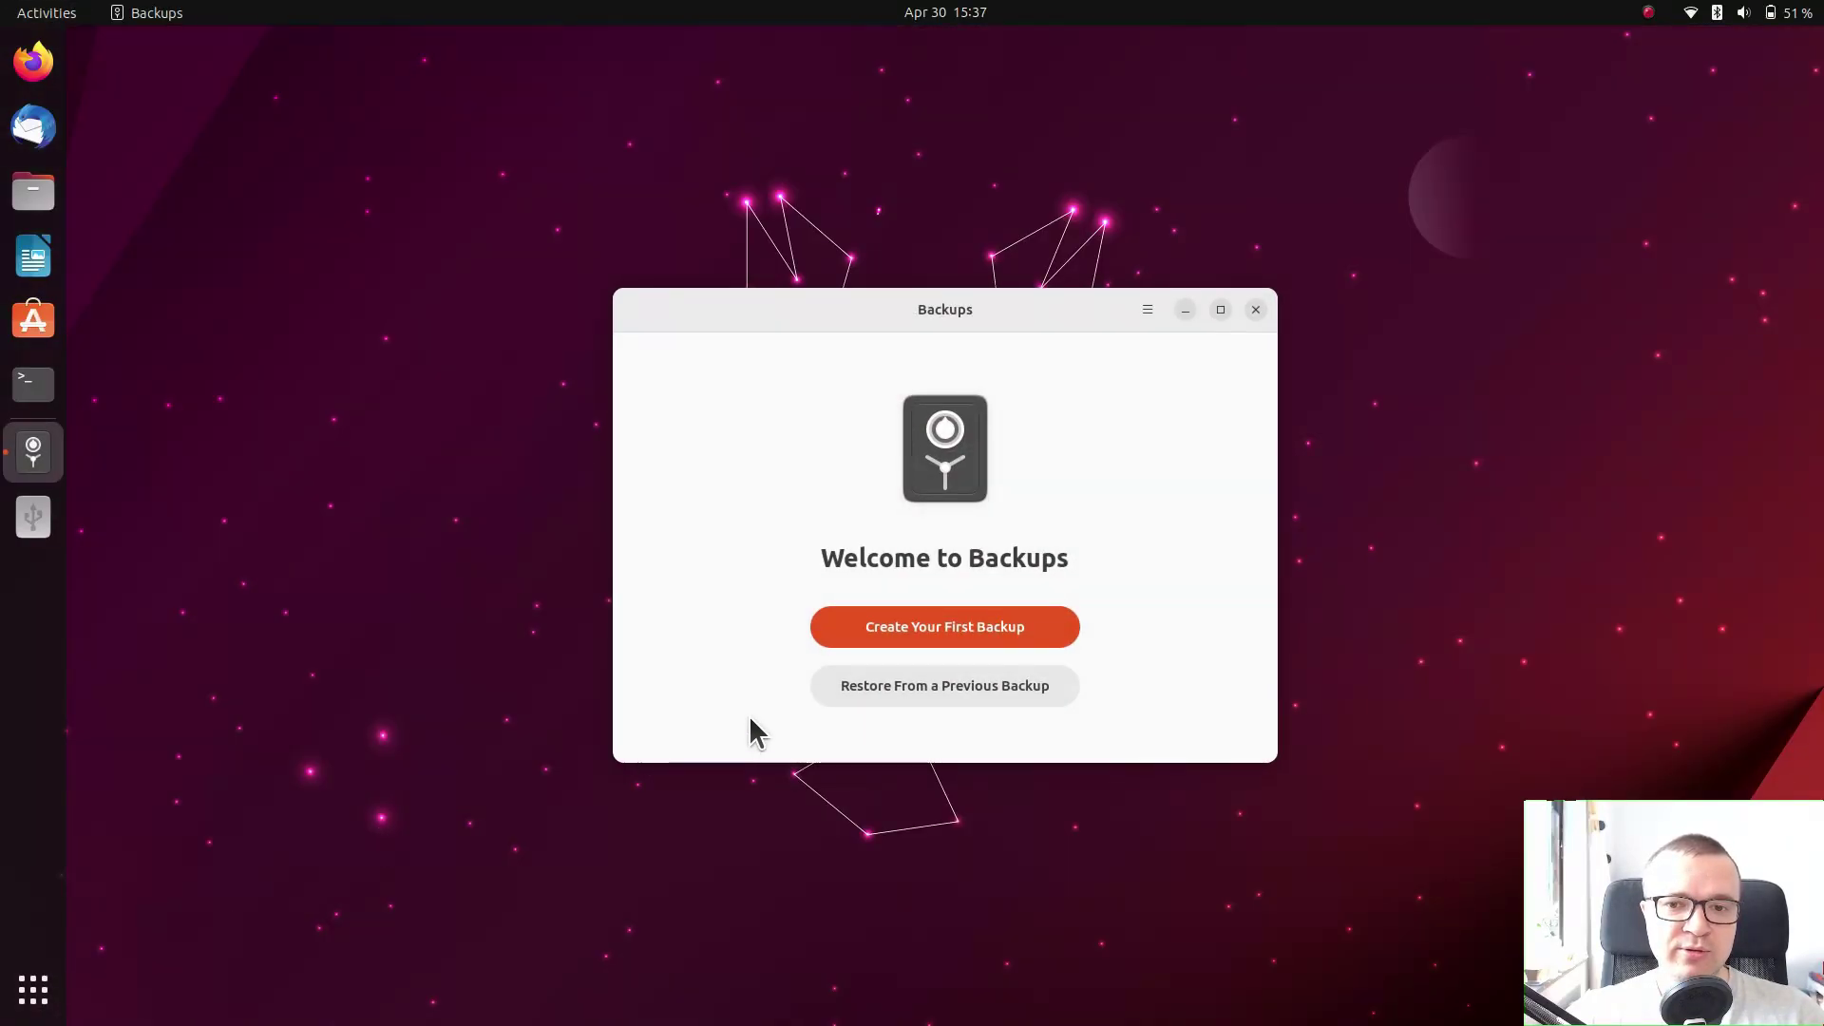
Step: Create the first backup, ignoring Trash and ~/Downloads, with Elements-2TB as the storage location
{"action": "left_click", "coordinate": [937, 627]}
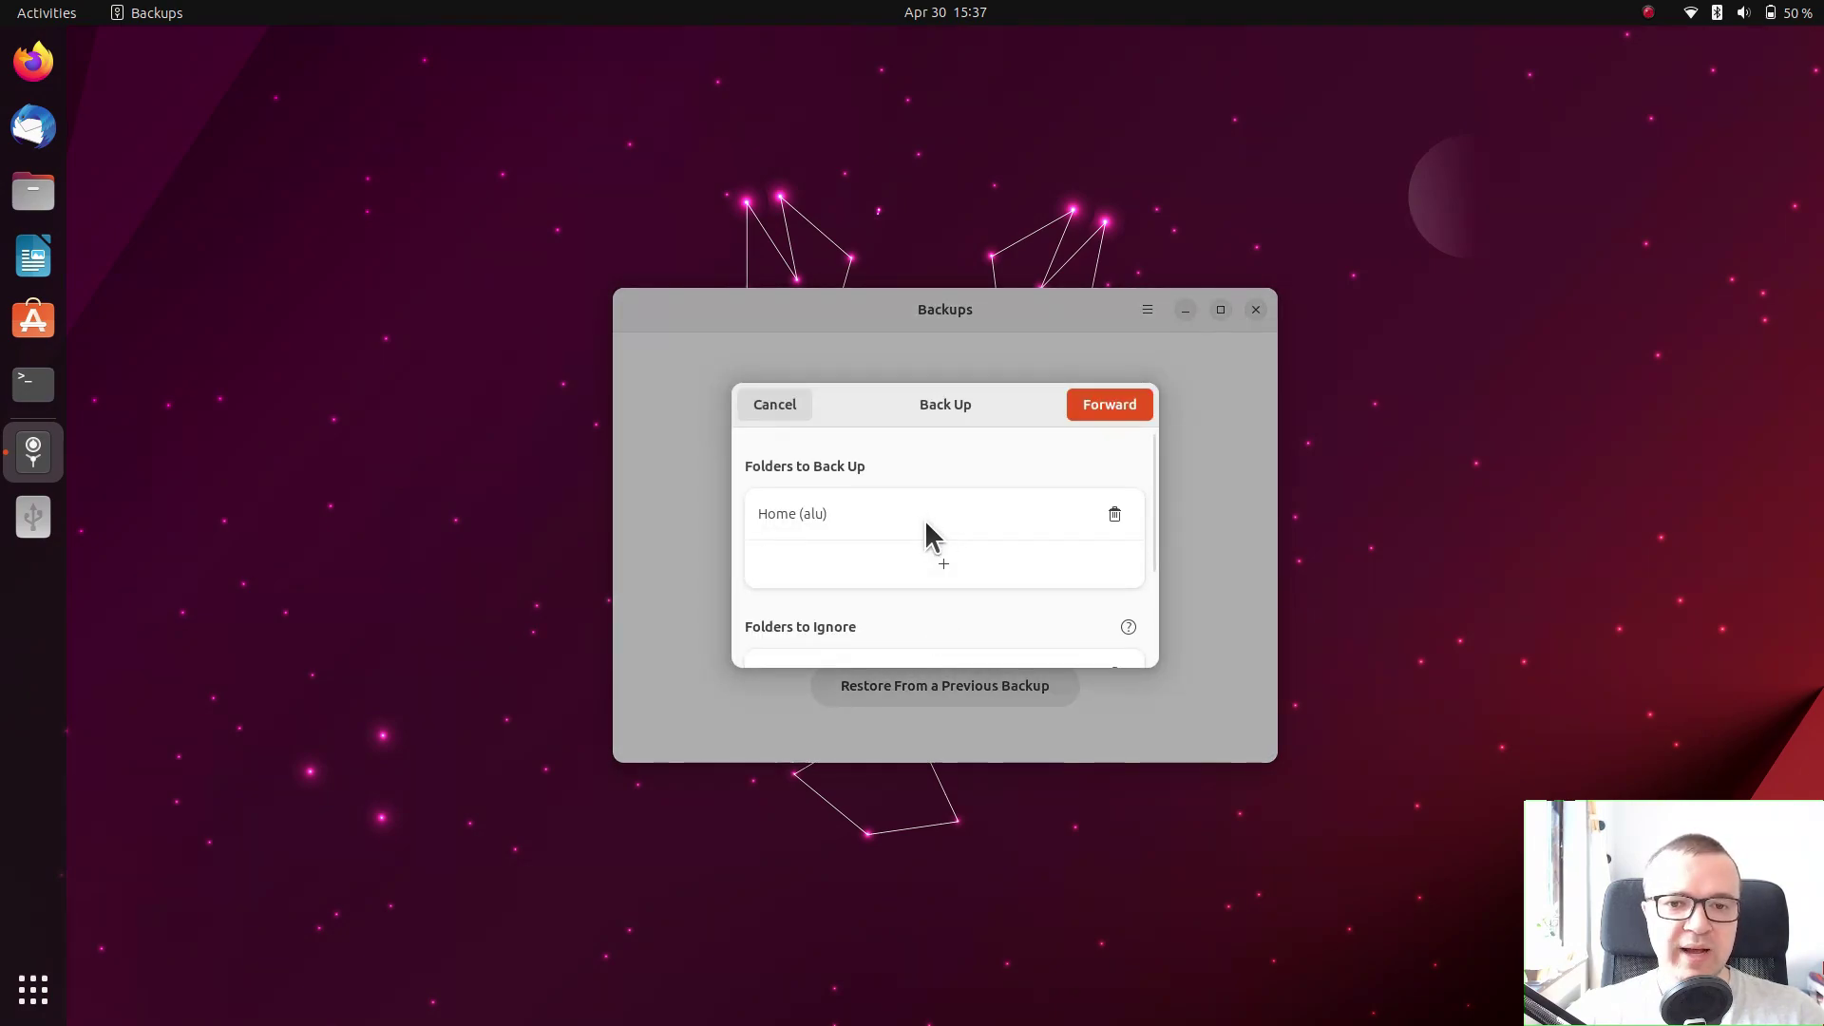
{"action": "scroll", "coordinate": [926, 521], "scroll_direction": "down", "scroll_amount": 1}
{"action": "scroll", "coordinate": [926, 519], "scroll_direction": "down", "scroll_amount": 3}
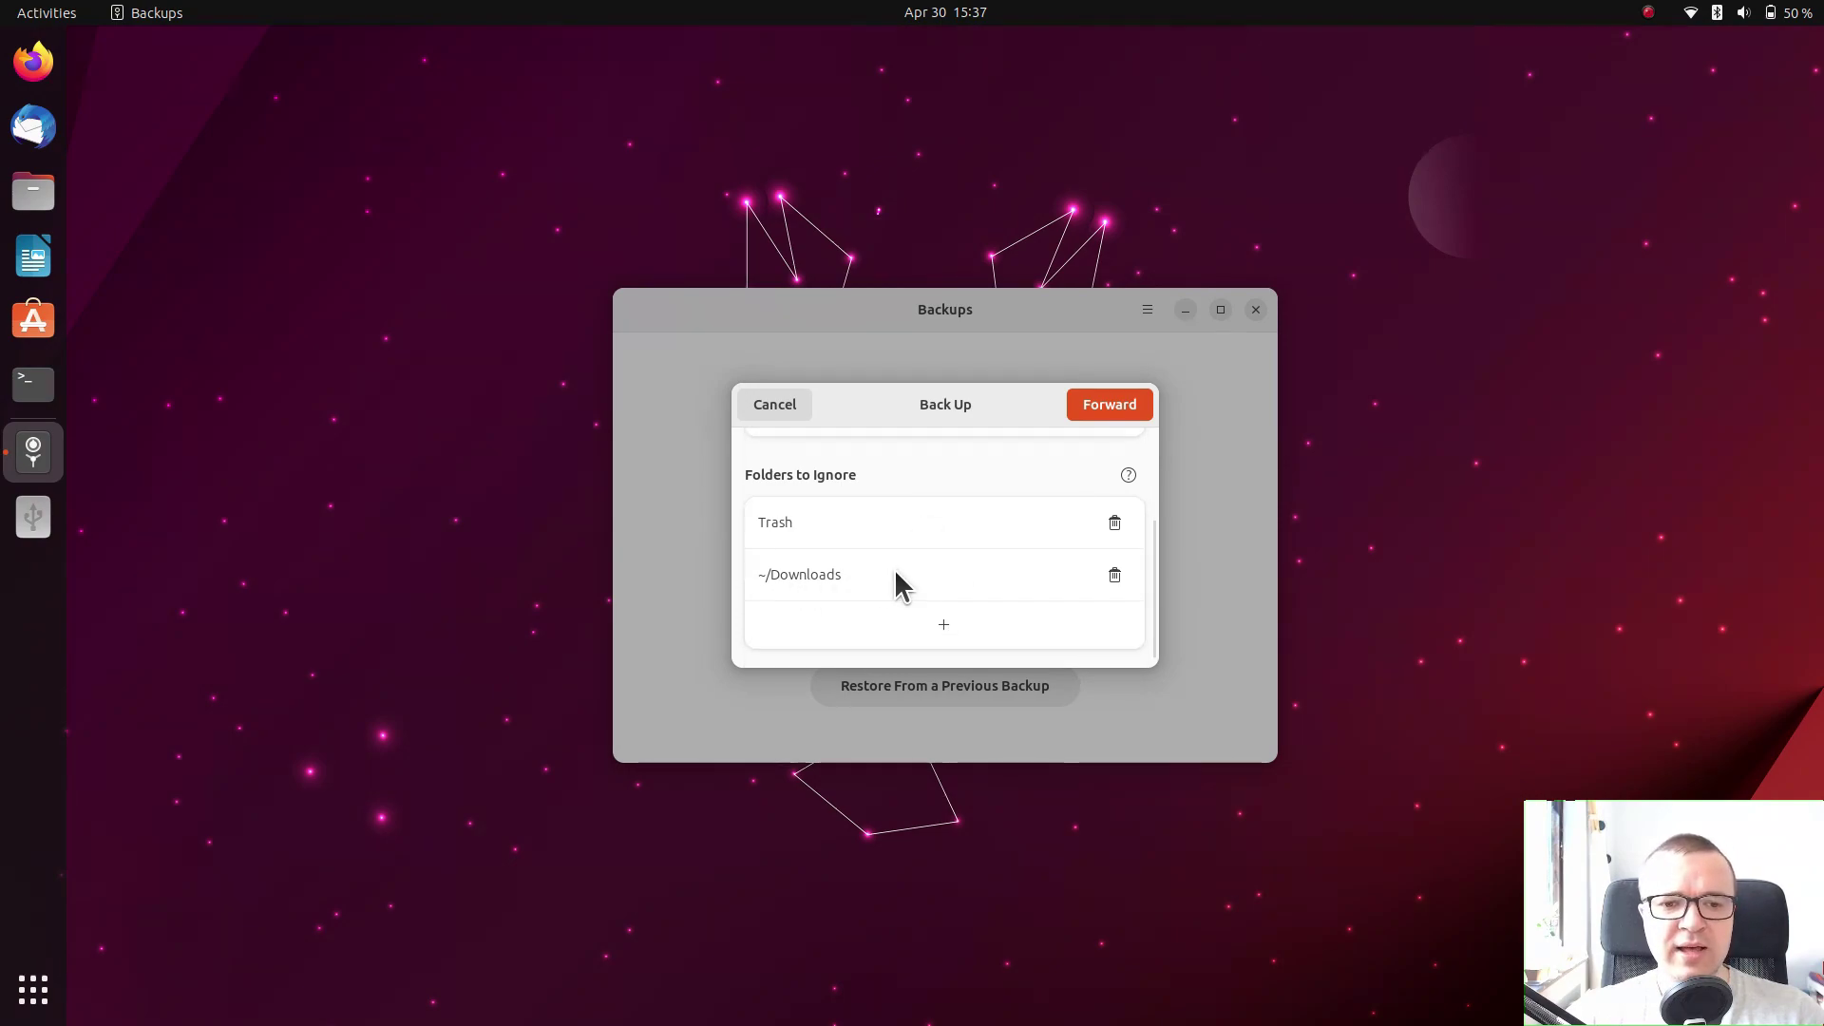
{"action": "left_click", "coordinate": [1110, 404]}
{"action": "left_click", "coordinate": [1106, 503]}
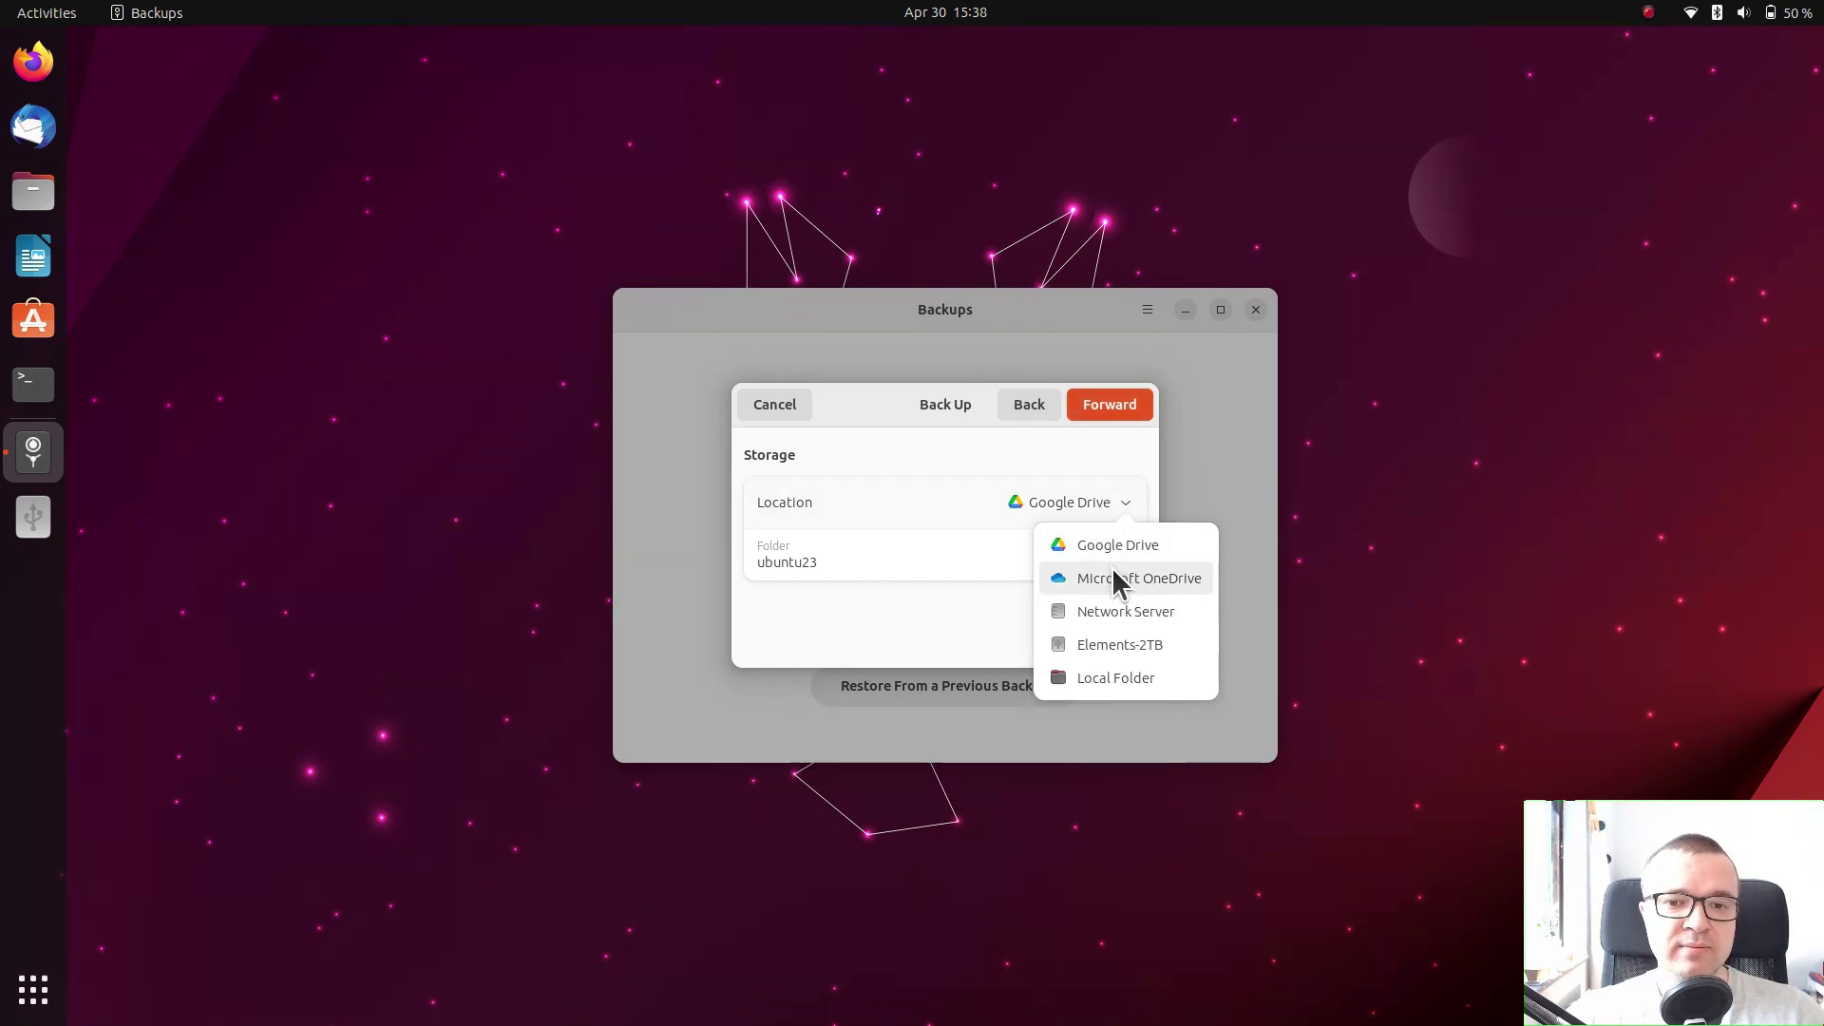
{"action": "left_click", "coordinate": [1119, 646]}
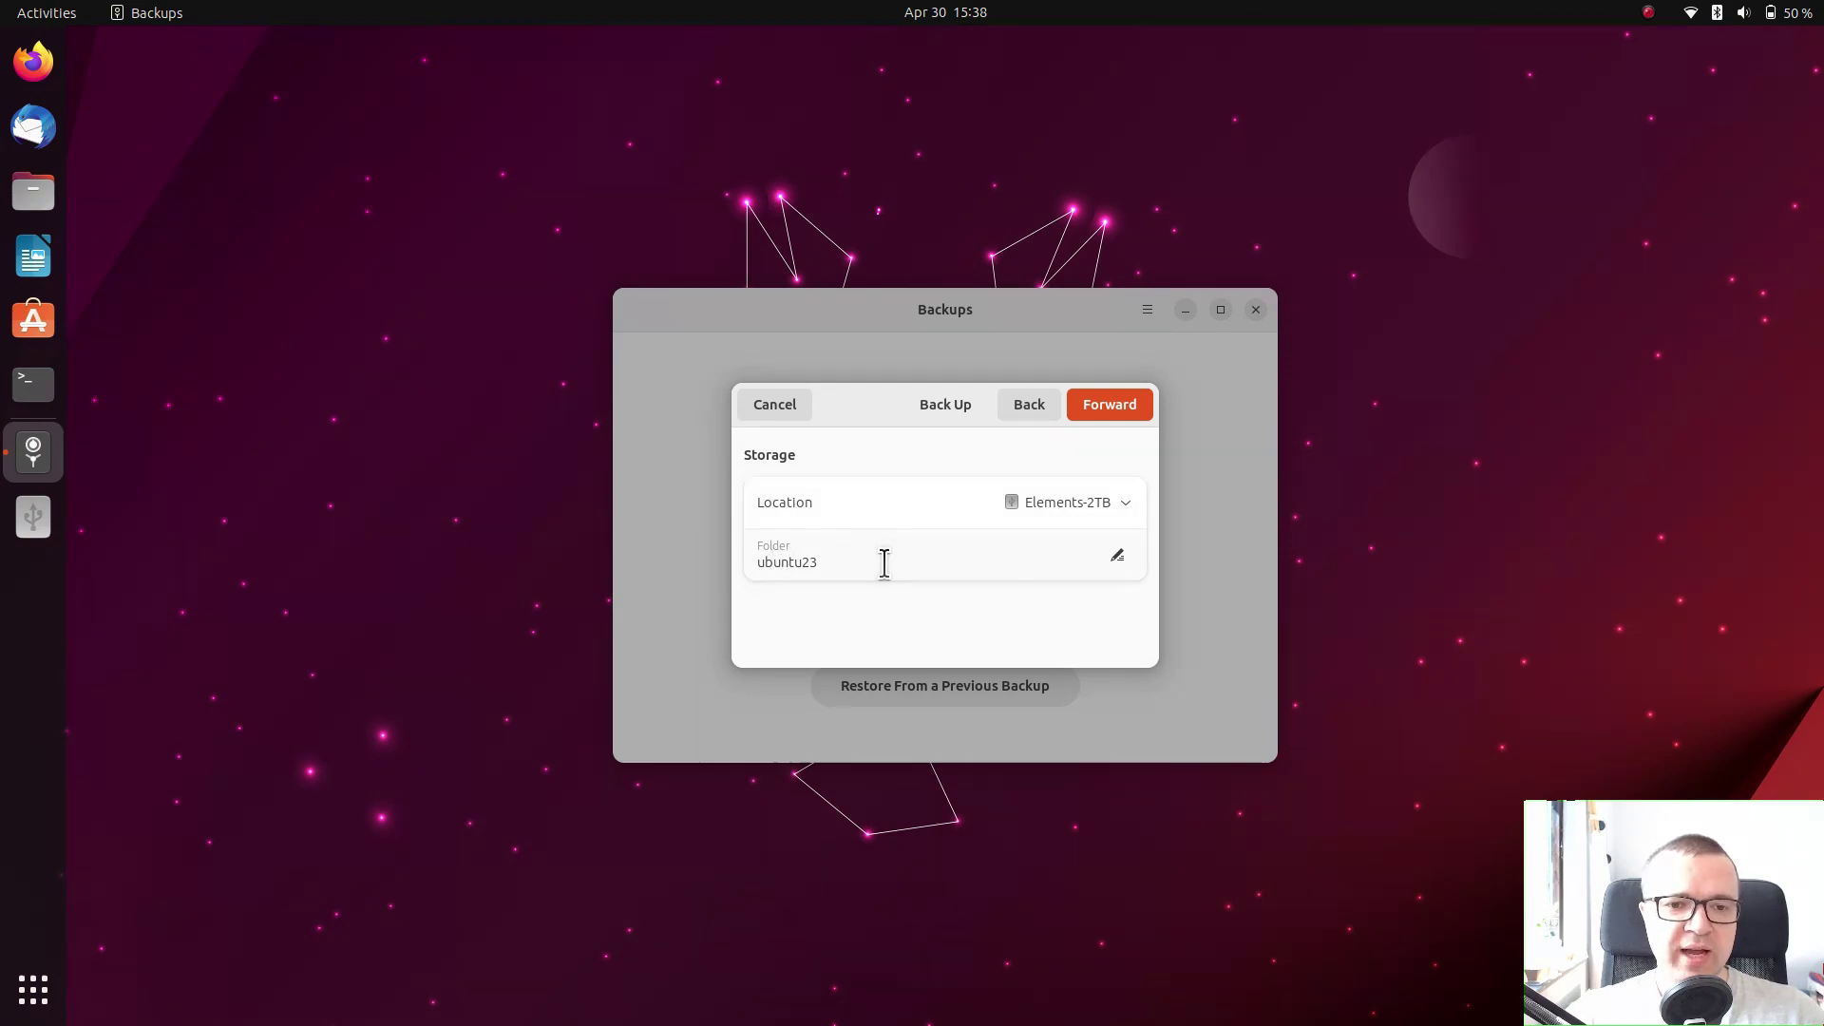
Step: Turn on weekly automatic backups and keep backups for at least three months
{"action": "left_click", "coordinate": [1120, 410]}
{"action": "left_click", "coordinate": [1121, 411]}
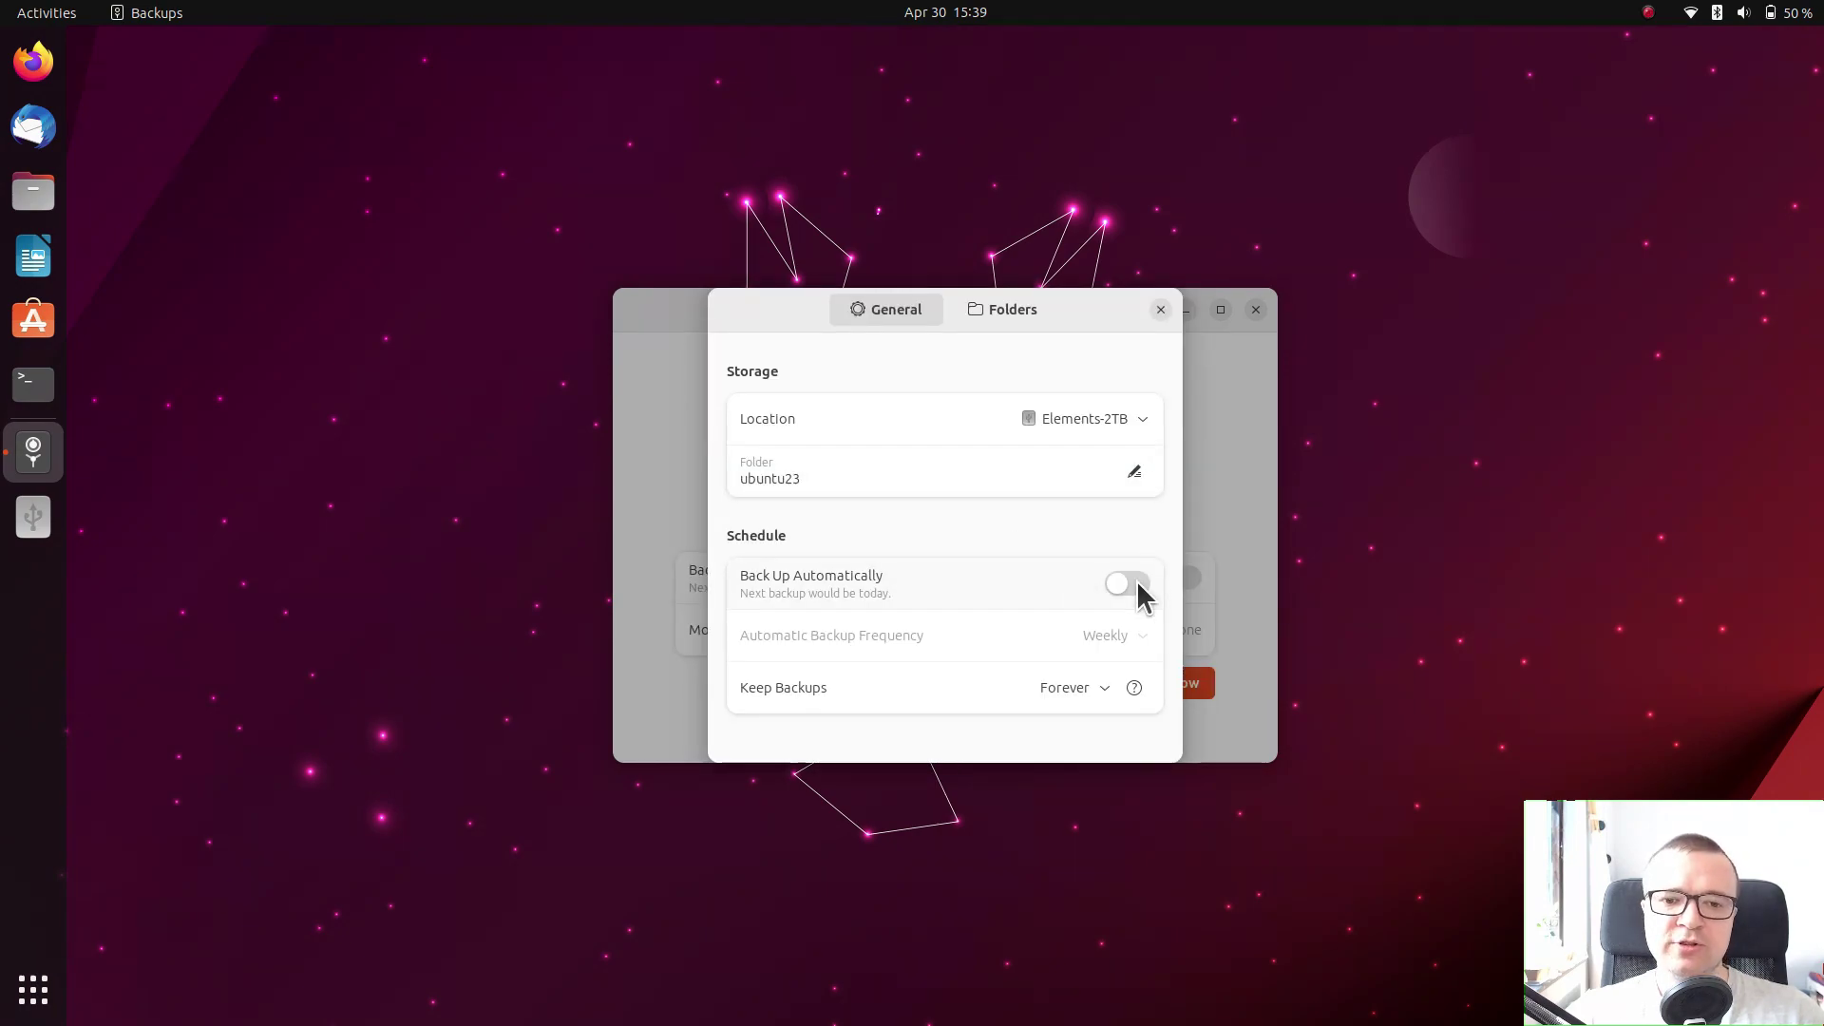
{"action": "left_click", "coordinate": [1138, 584]}
{"action": "left_click", "coordinate": [1142, 634]}
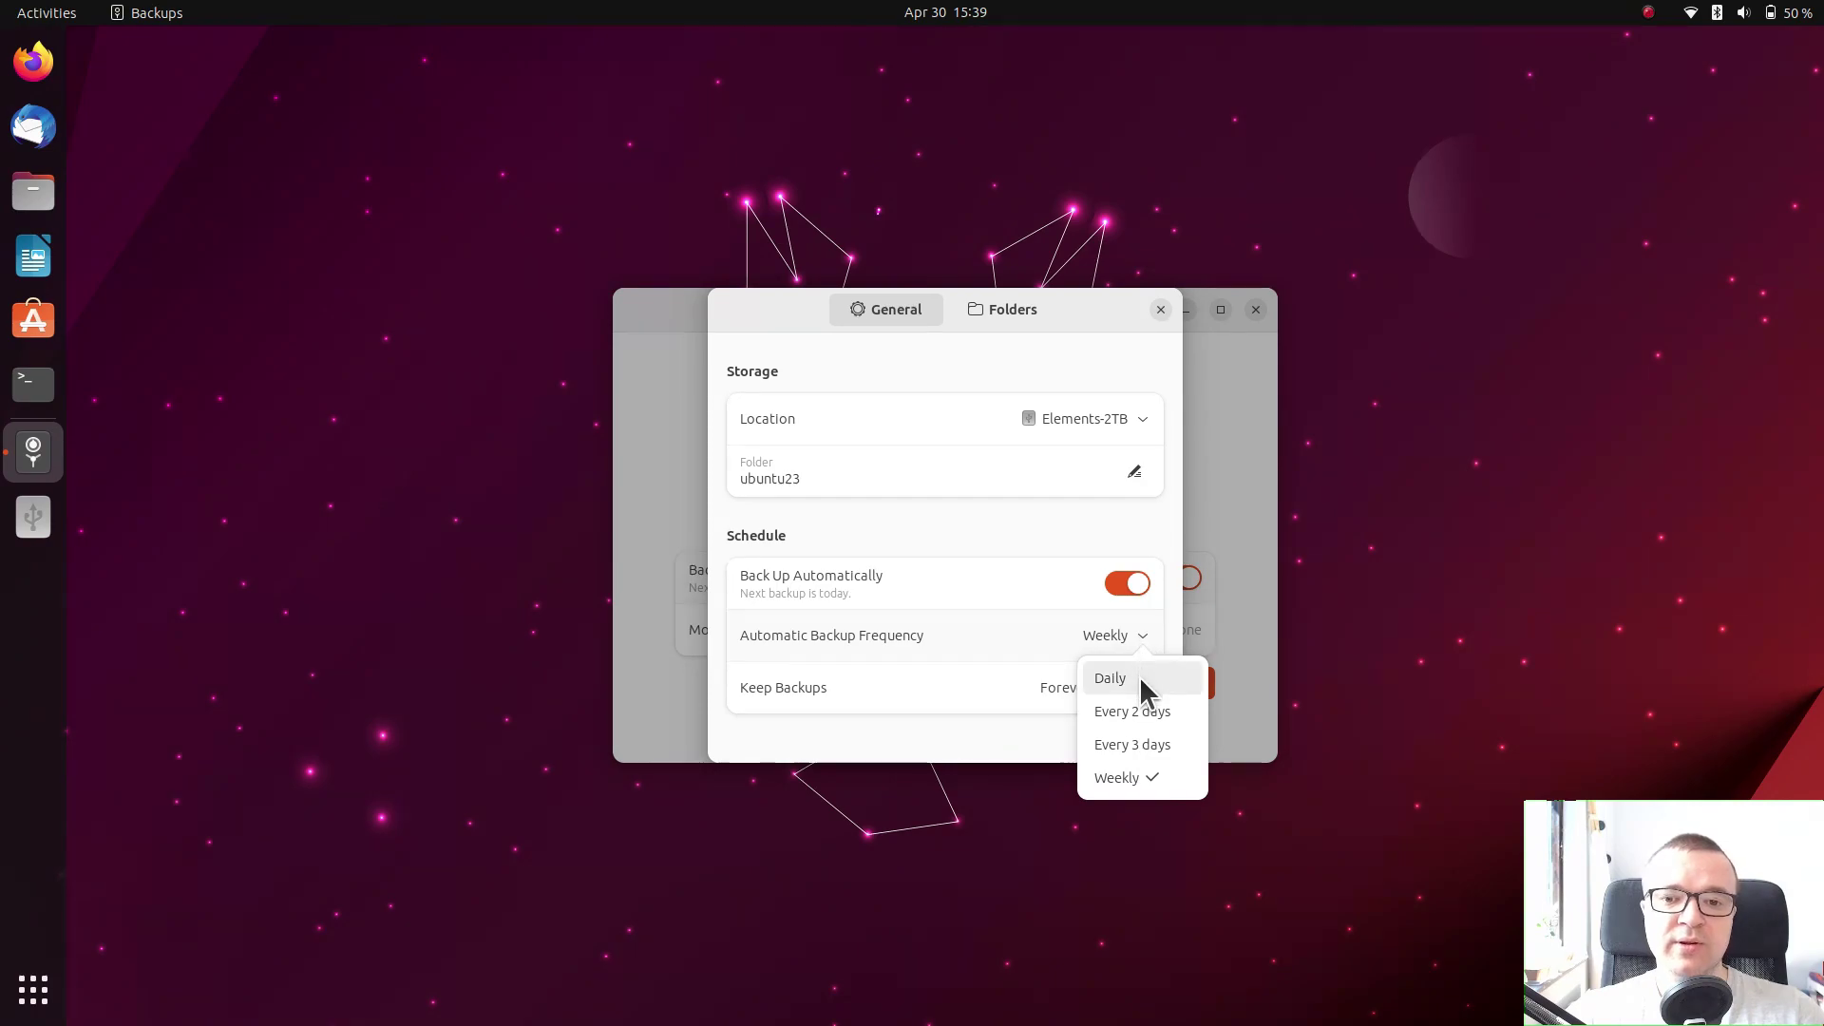
{"action": "left_click", "coordinate": [1132, 777]}
{"action": "left_click", "coordinate": [1108, 684]}
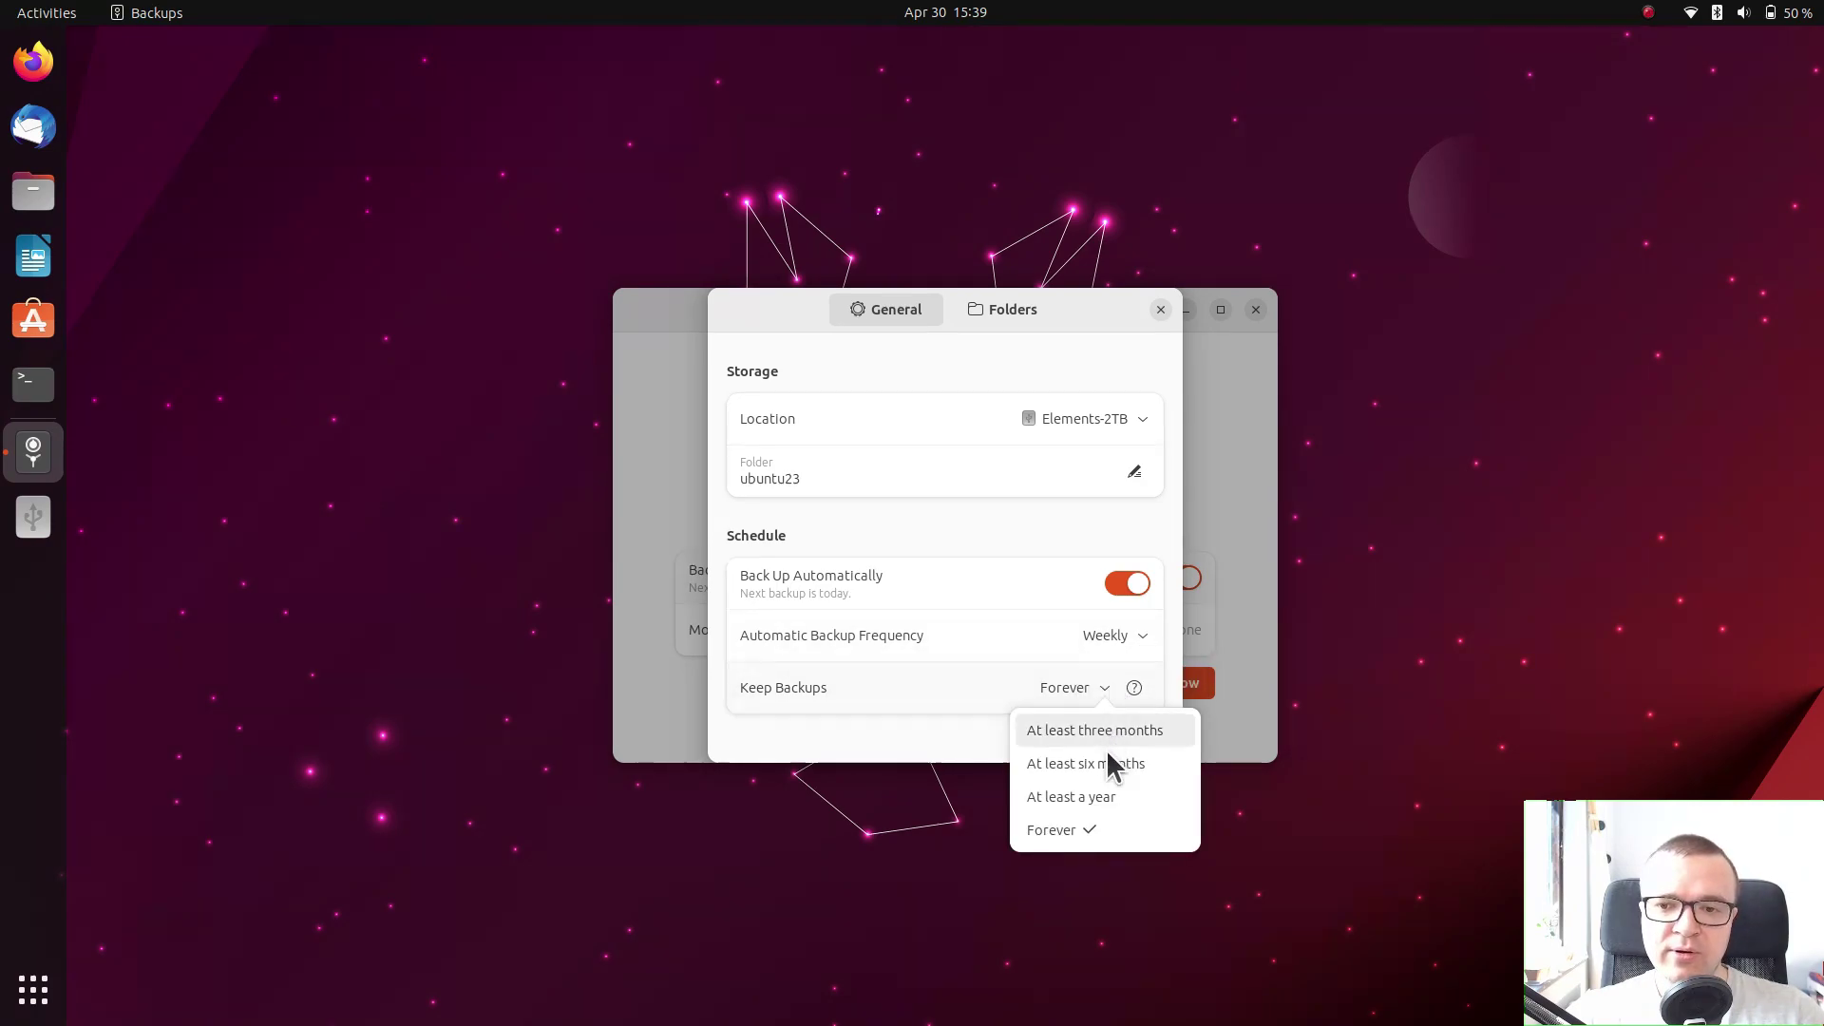
{"action": "left_click", "coordinate": [1107, 731]}
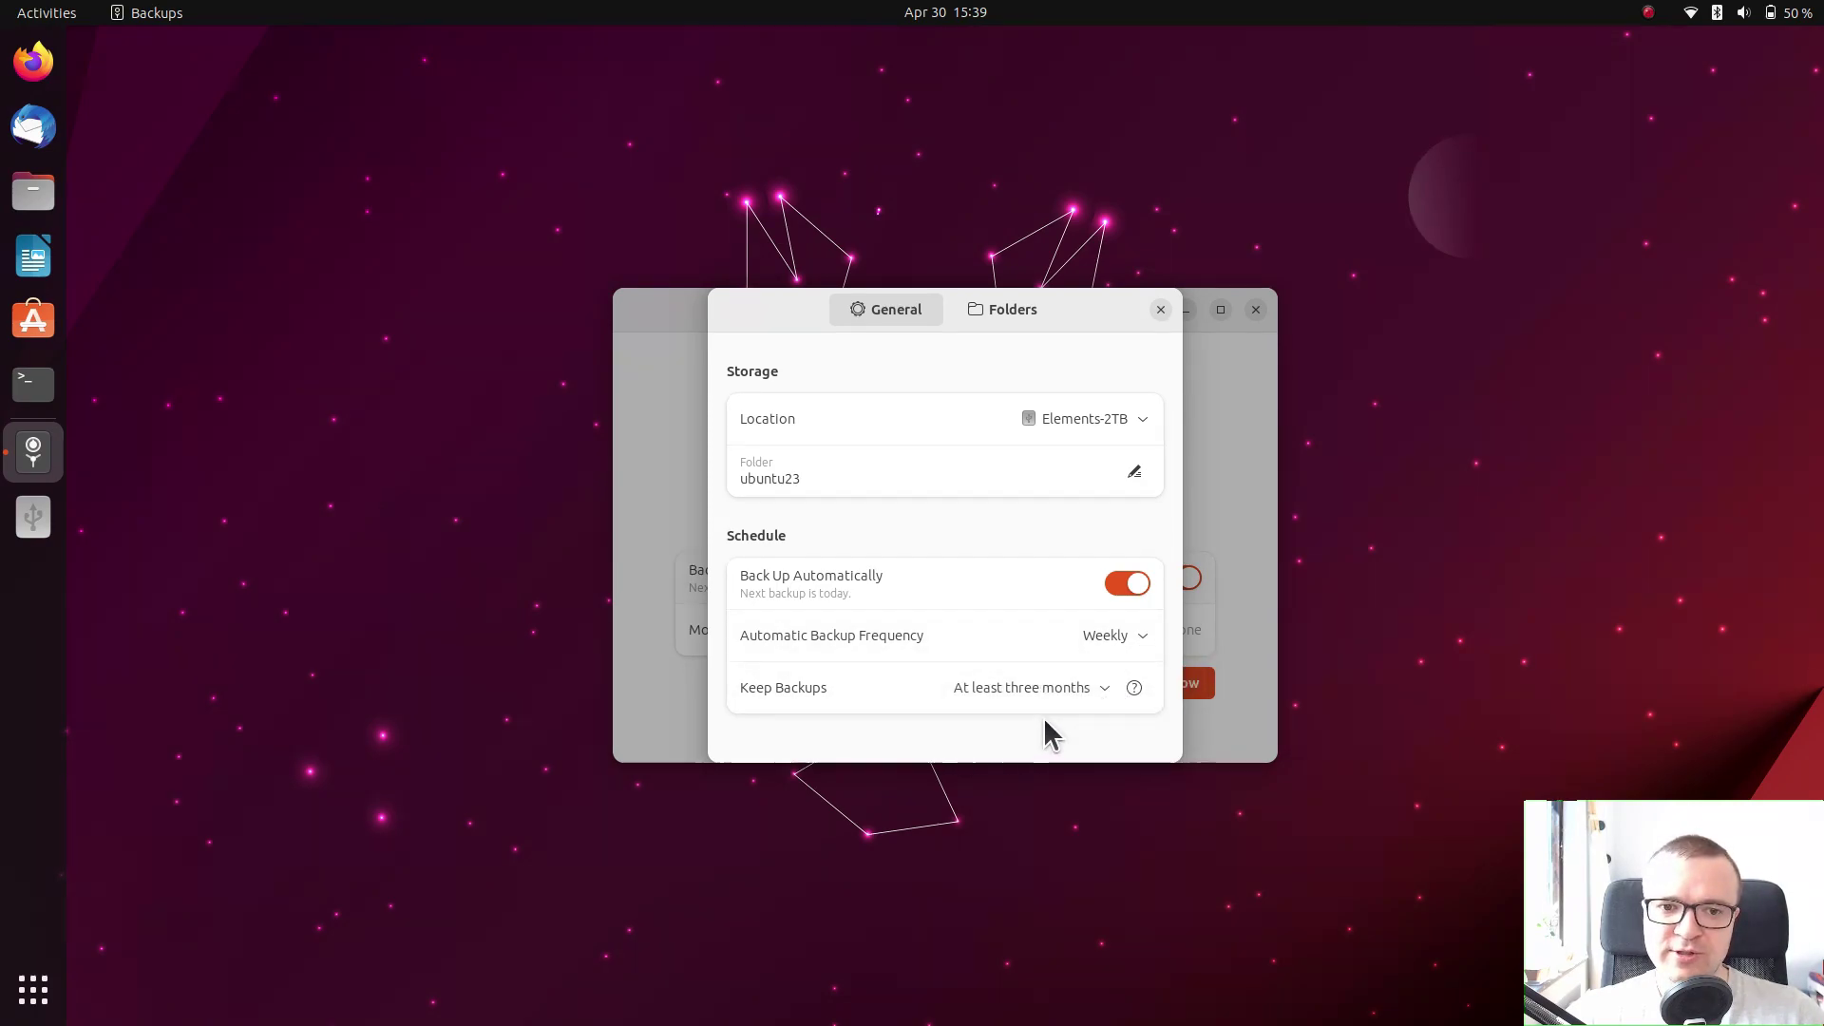
{"action": "left_click", "coordinate": [1162, 310]}
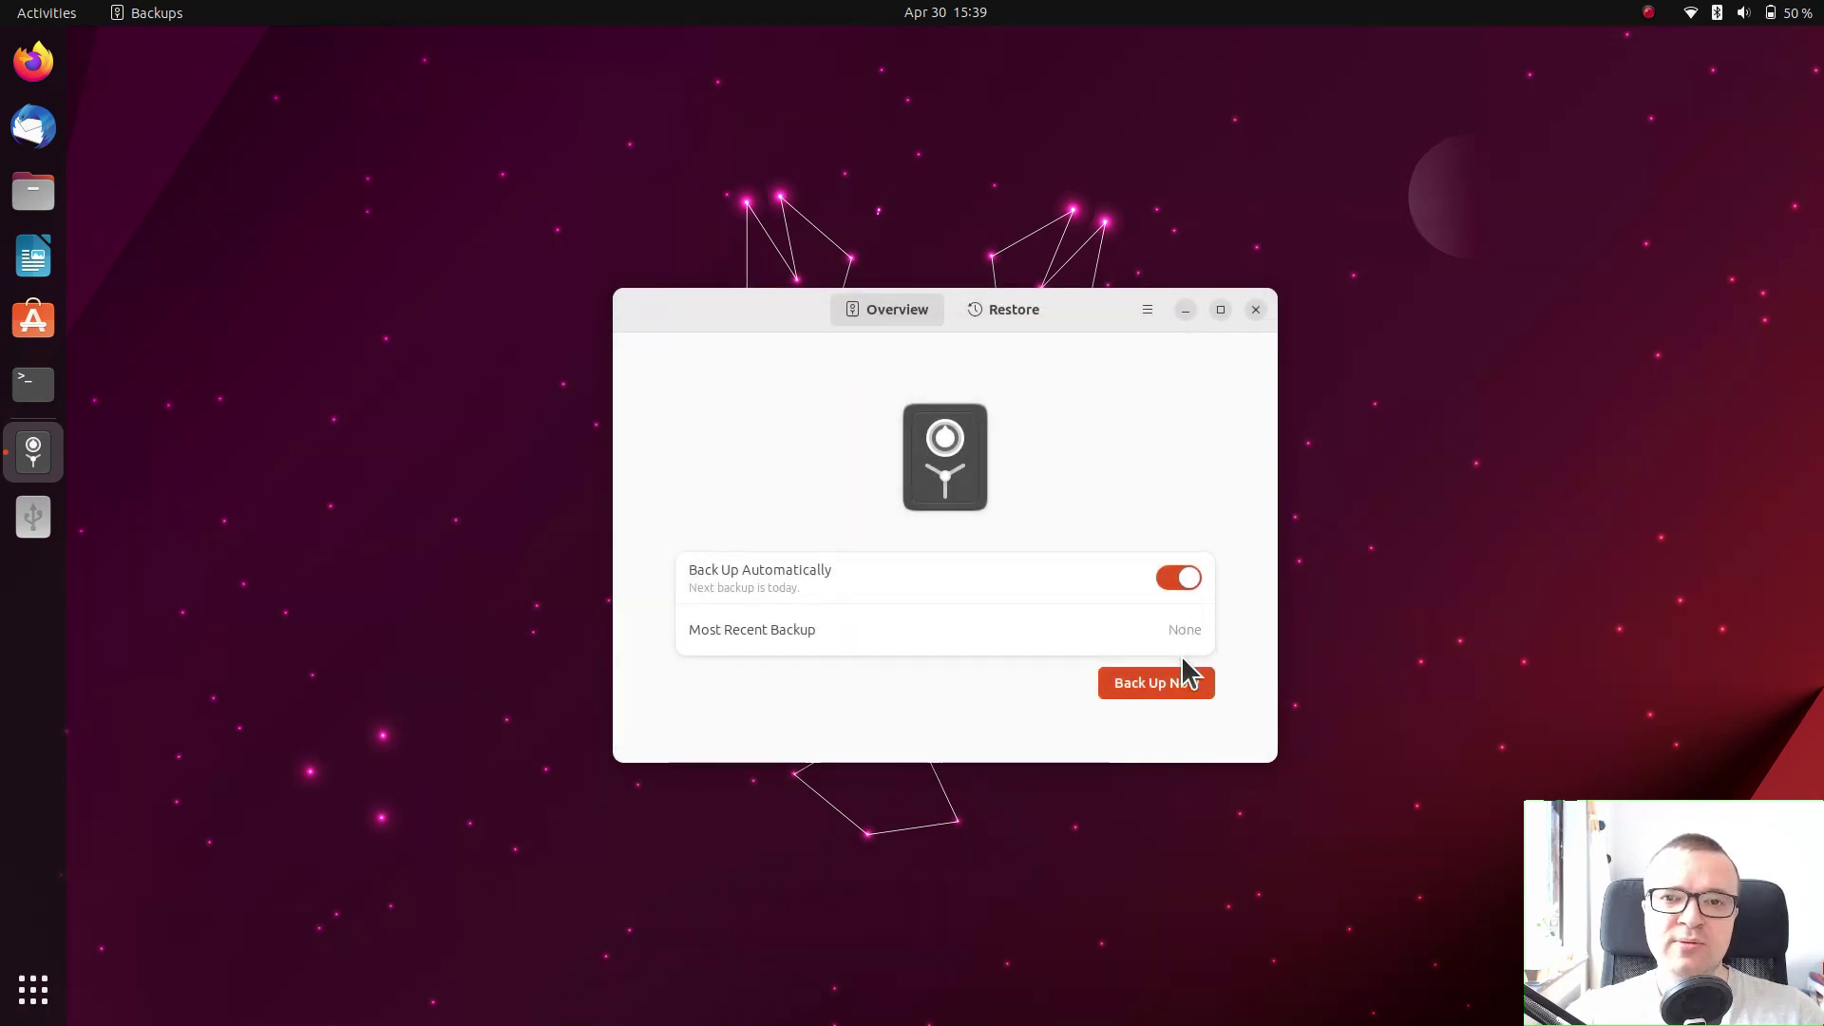
Step: Start a backup now, postpone it to resume later, and show About Backups
{"action": "left_click", "coordinate": [1155, 682]}
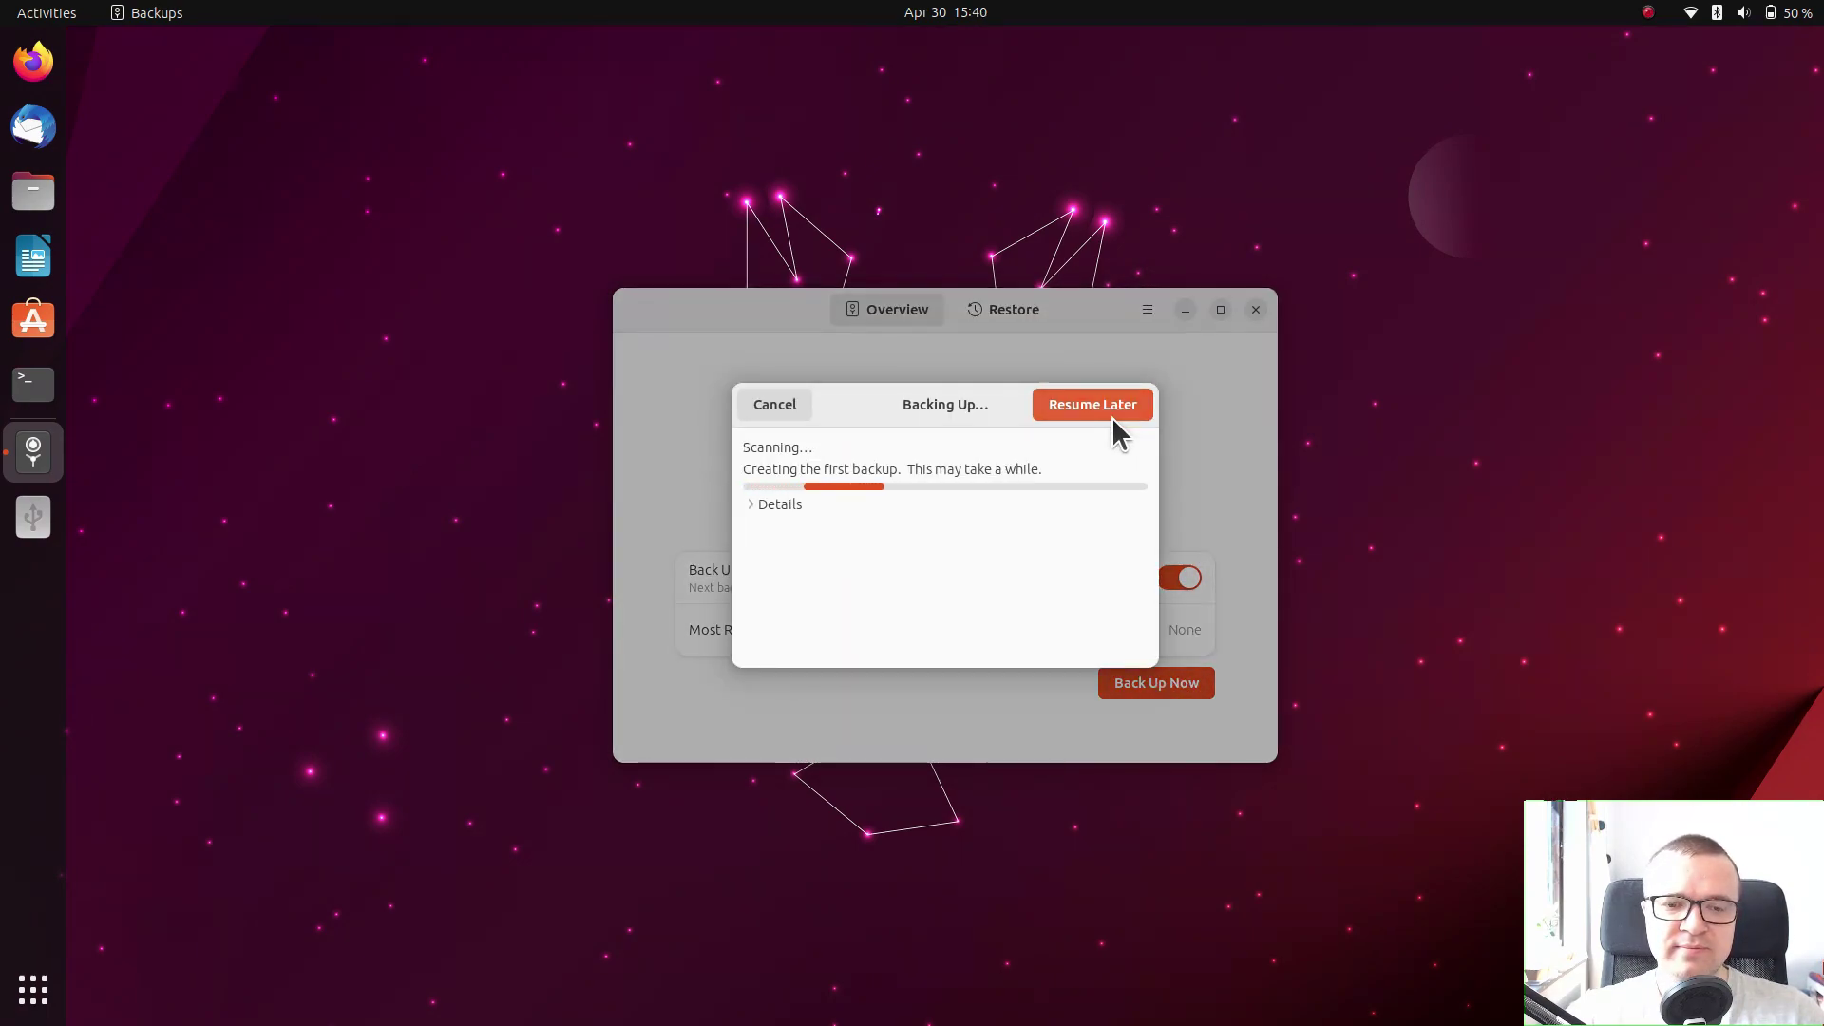
{"action": "left_click", "coordinate": [1111, 416]}
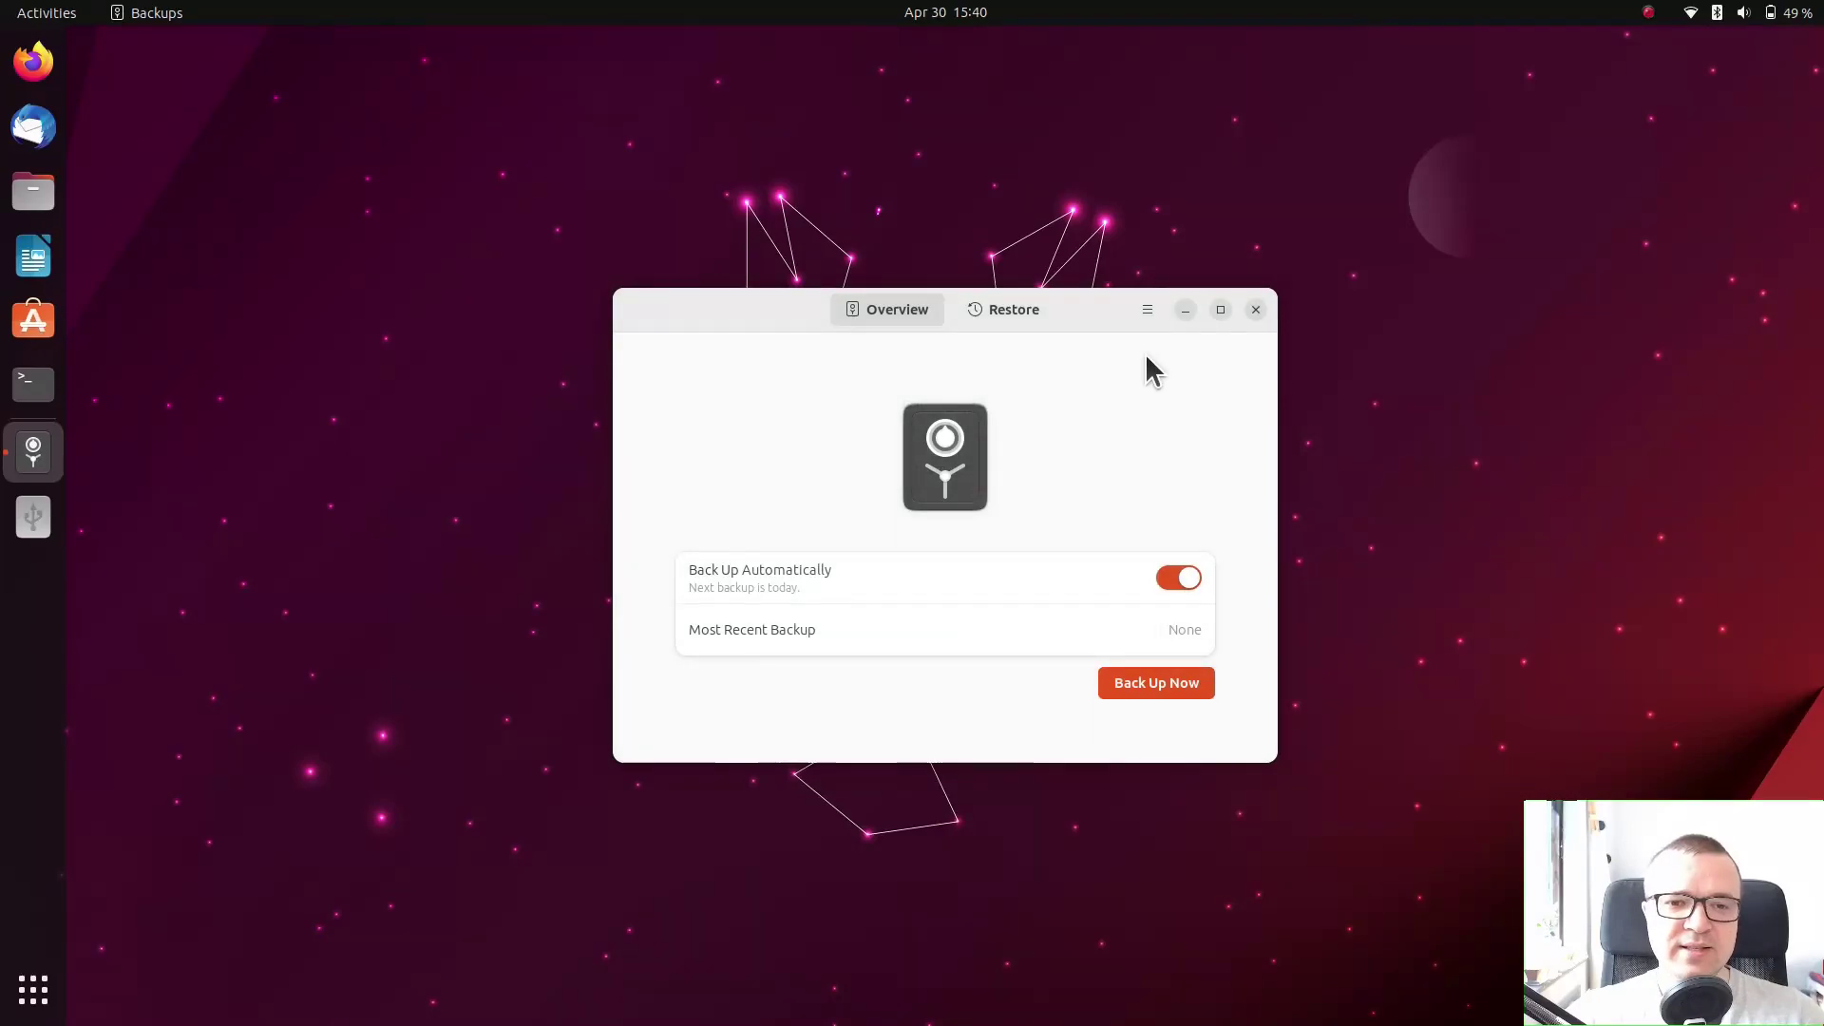
{"action": "left_click", "coordinate": [1147, 310]}
{"action": "left_click", "coordinate": [1120, 446]}
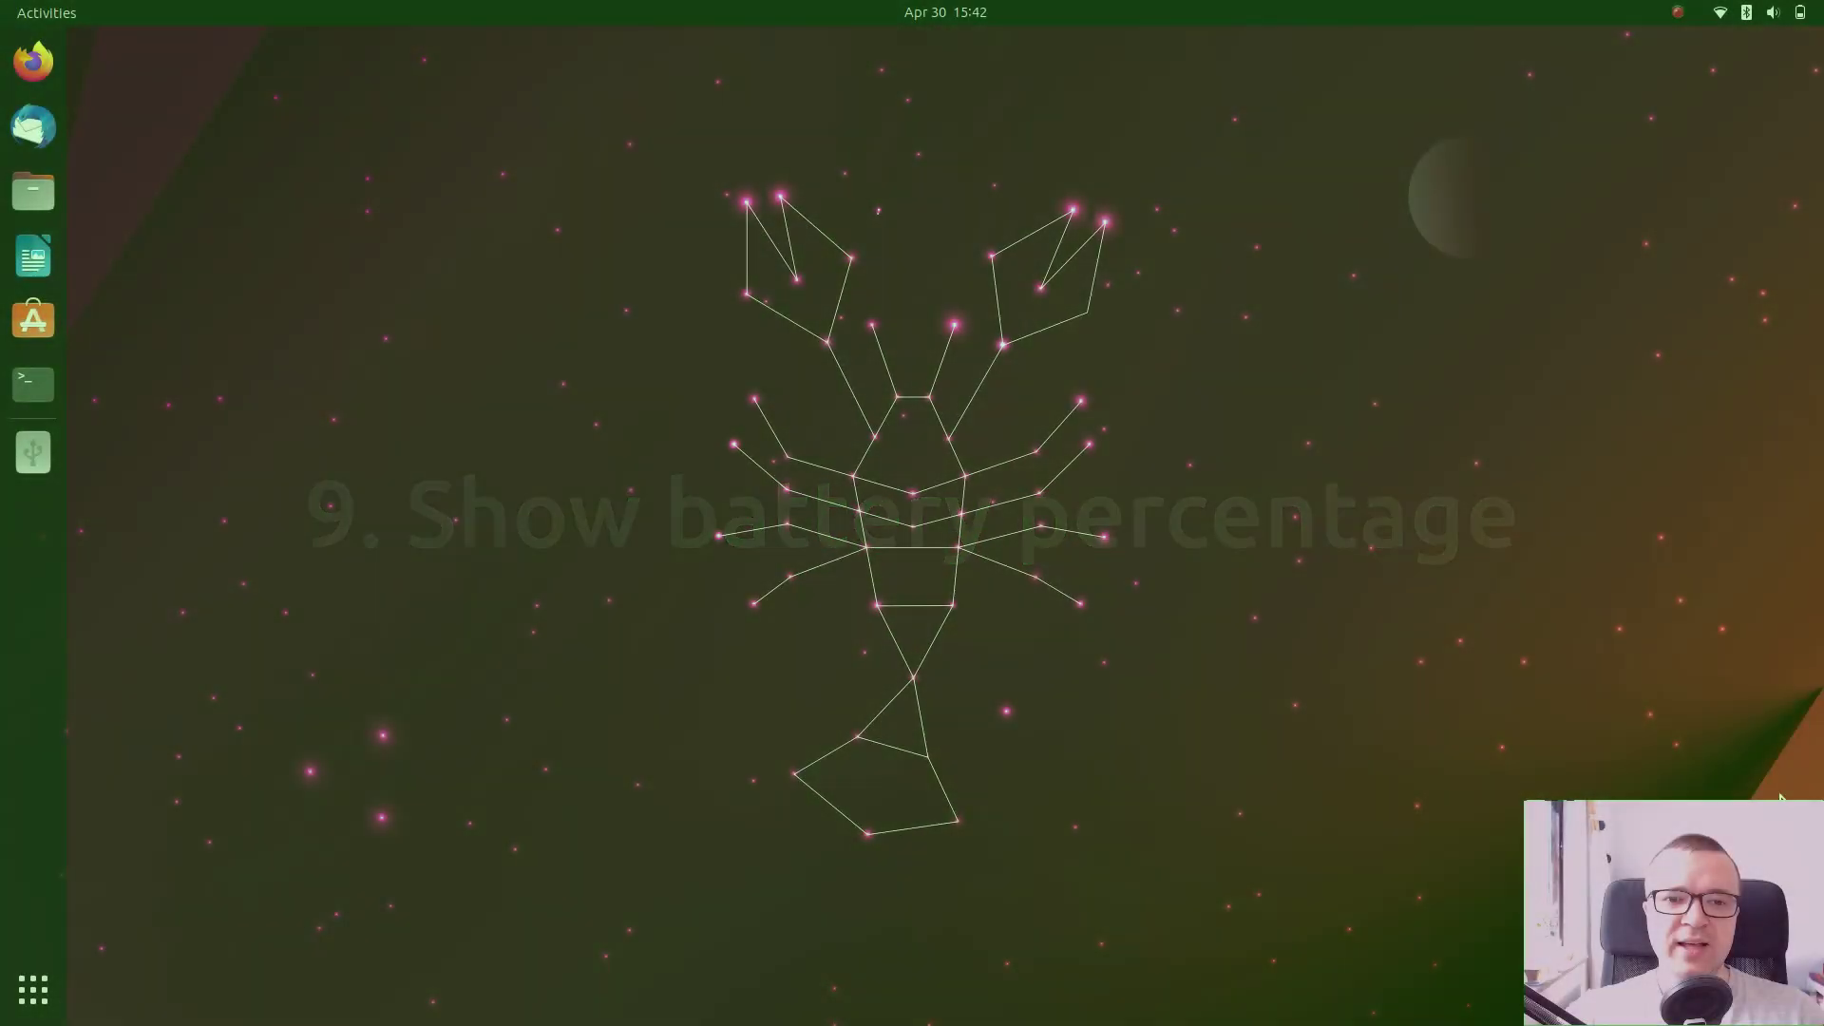
Step: Switch on Show Battery Percentage on the Power page of Settings
{"action": "left_click", "coordinate": [1757, 13]}
{"action": "left_click", "coordinate": [1700, 61]}
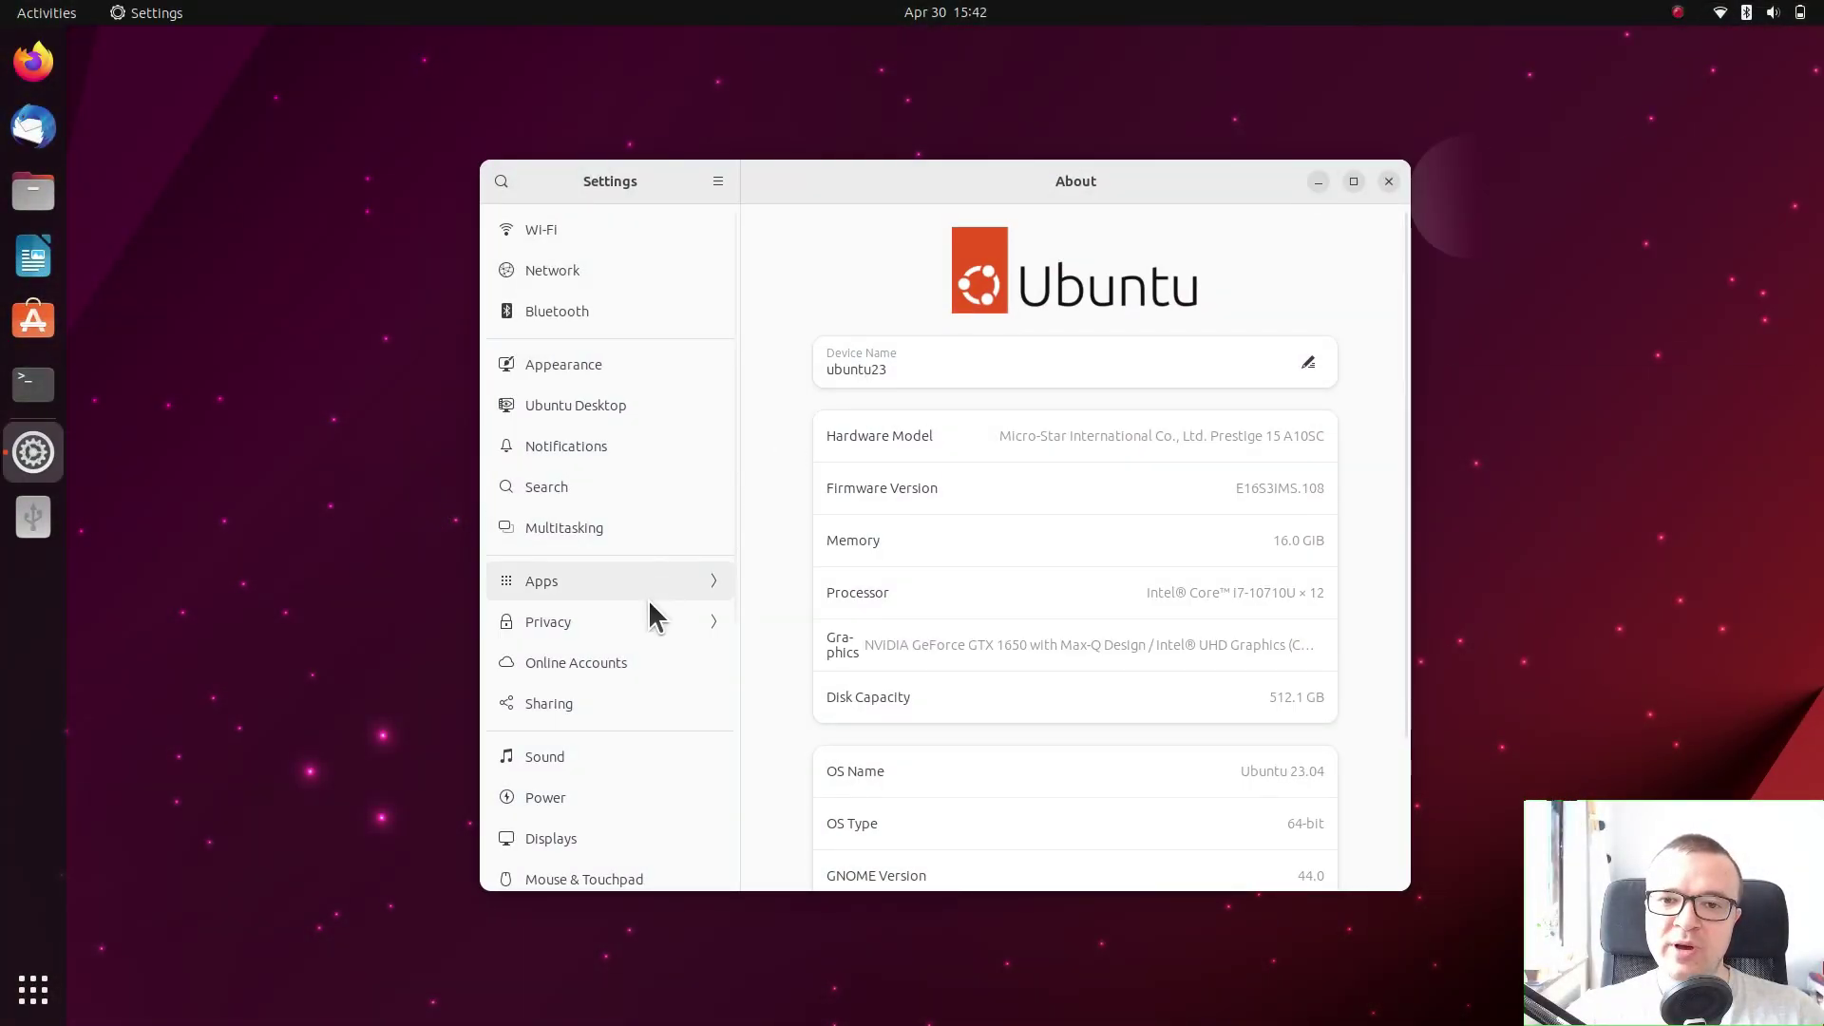
{"action": "left_click", "coordinate": [570, 798]}
{"action": "scroll", "coordinate": [1016, 731], "scroll_direction": "down", "scroll_amount": 4}
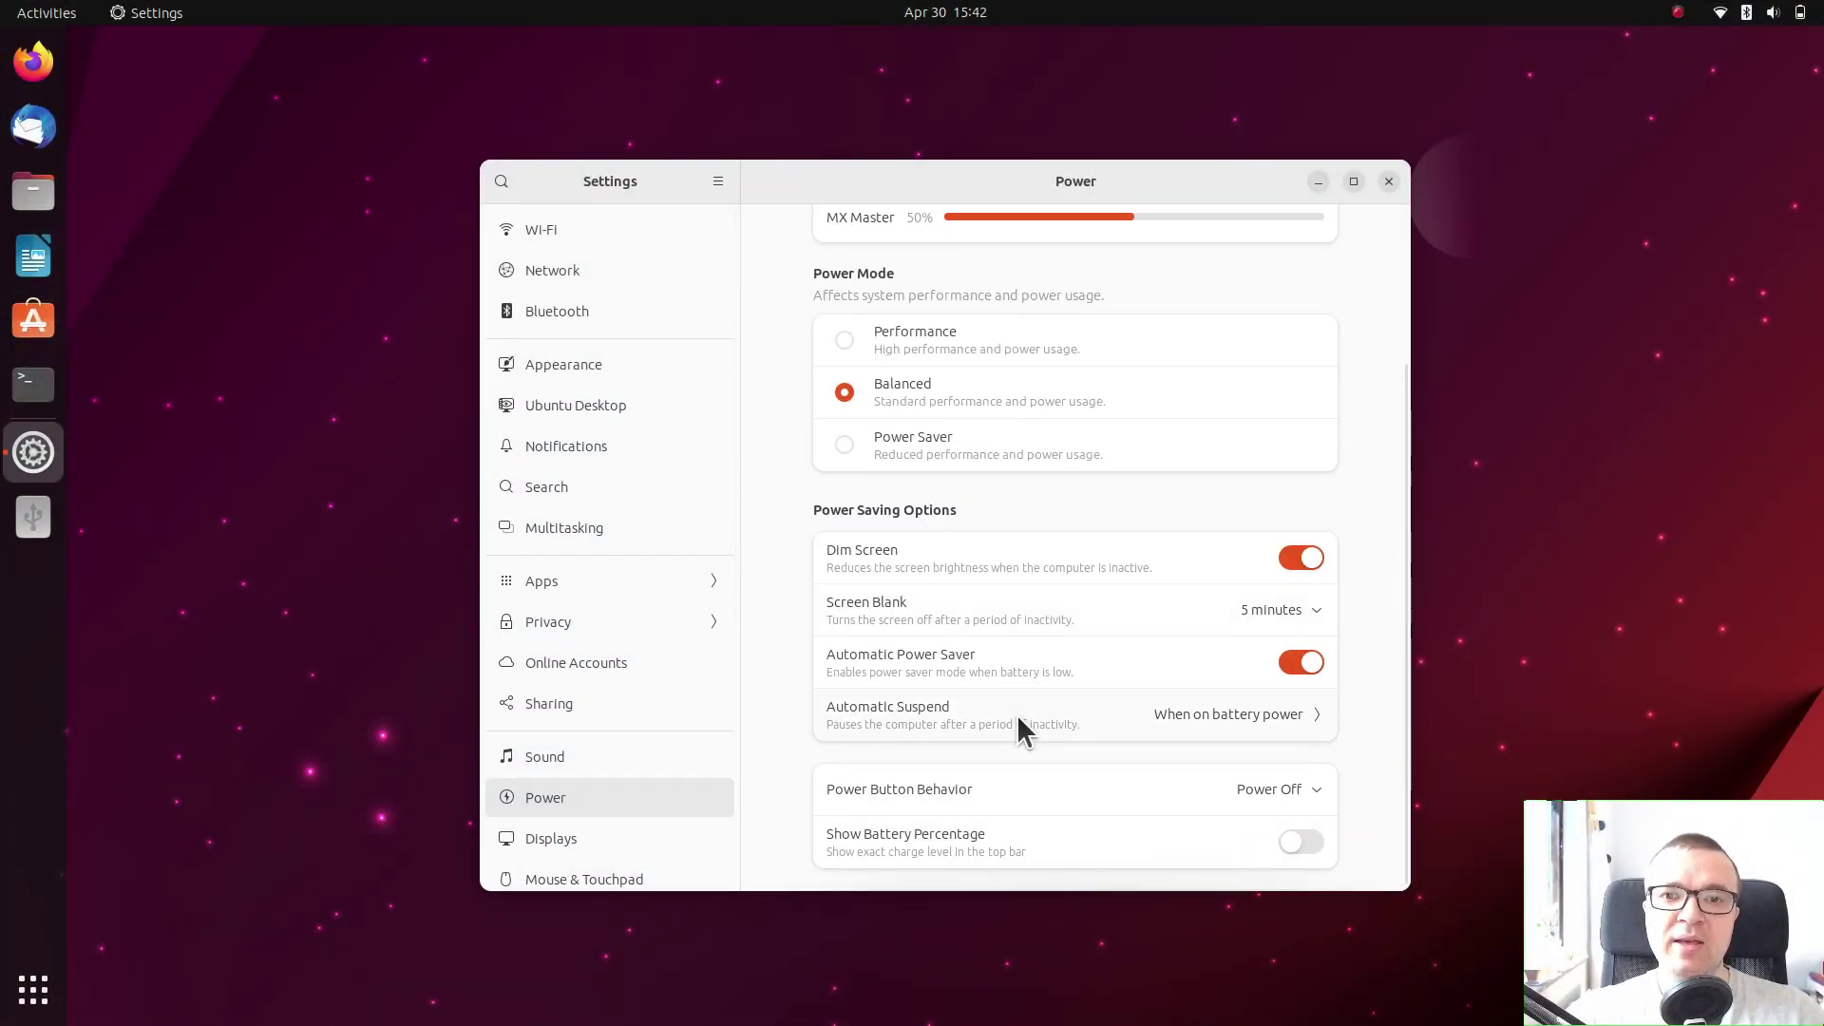
{"action": "left_click", "coordinate": [1302, 841]}
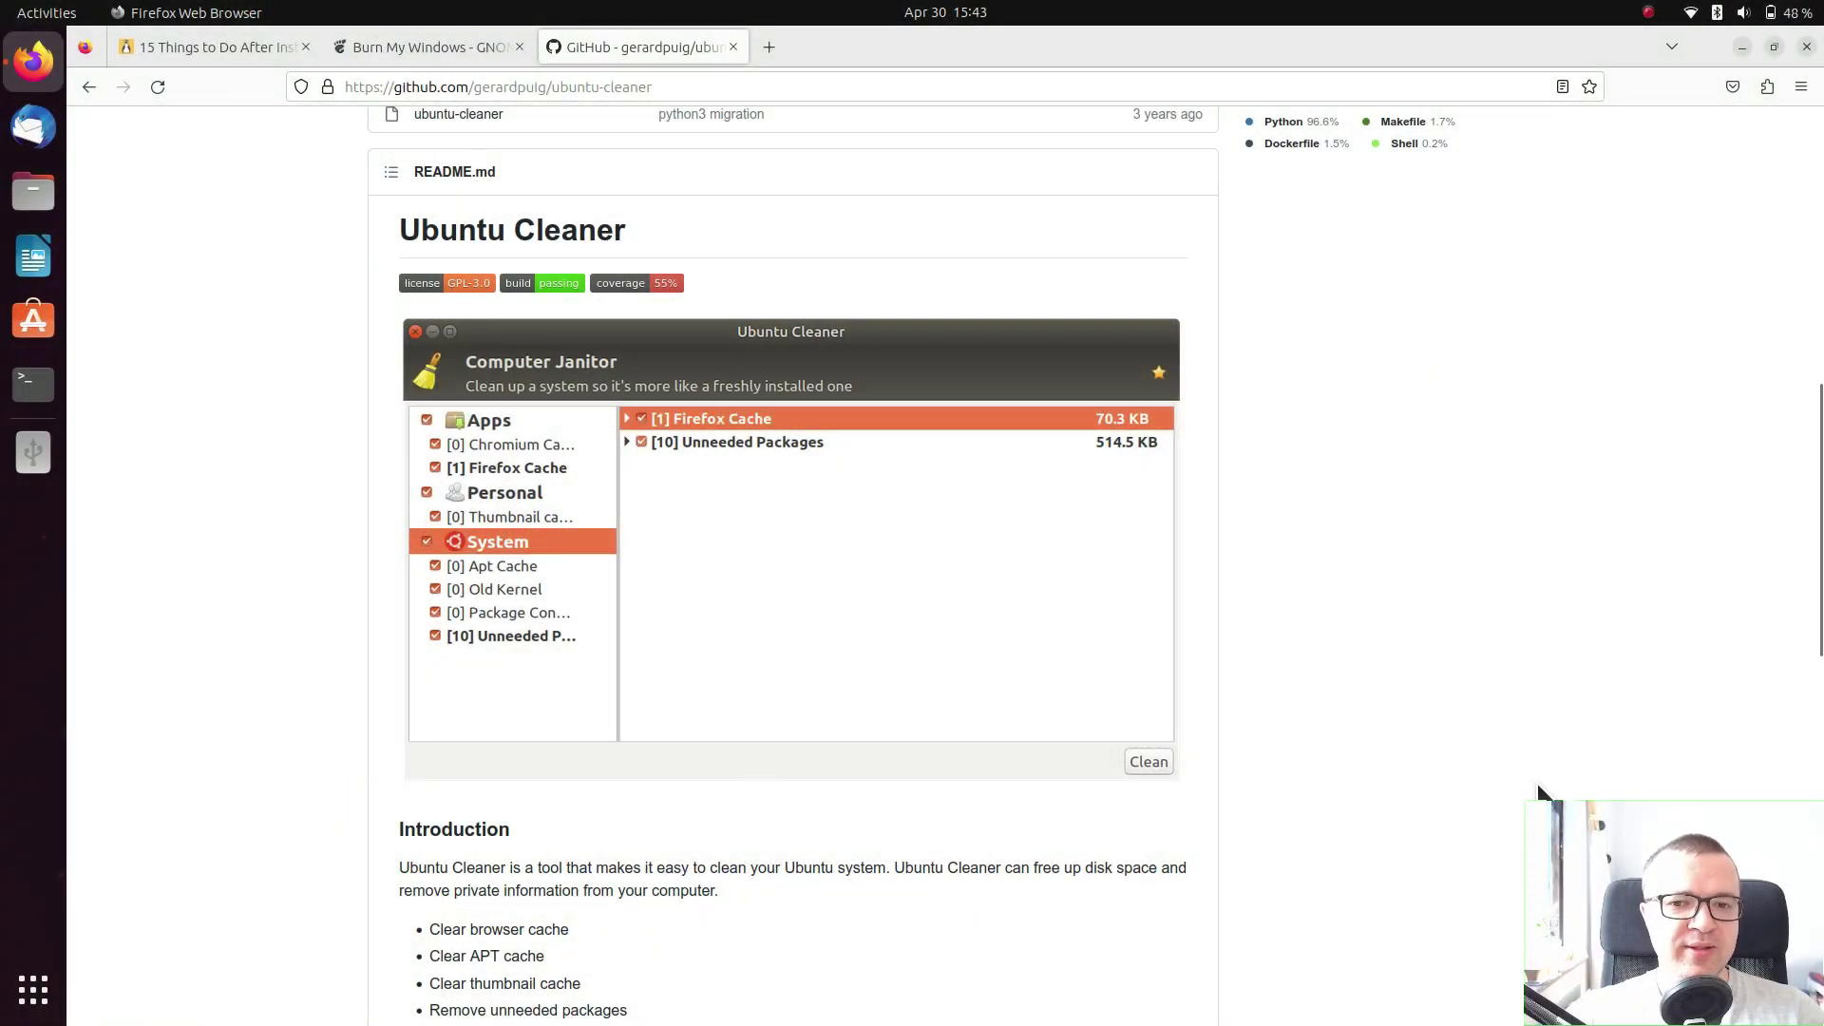
Step: Scroll the Ubuntu Cleaner README and select the first PPA install command
{"action": "scroll", "coordinate": [1364, 823], "scroll_direction": "down", "scroll_amount": 2}
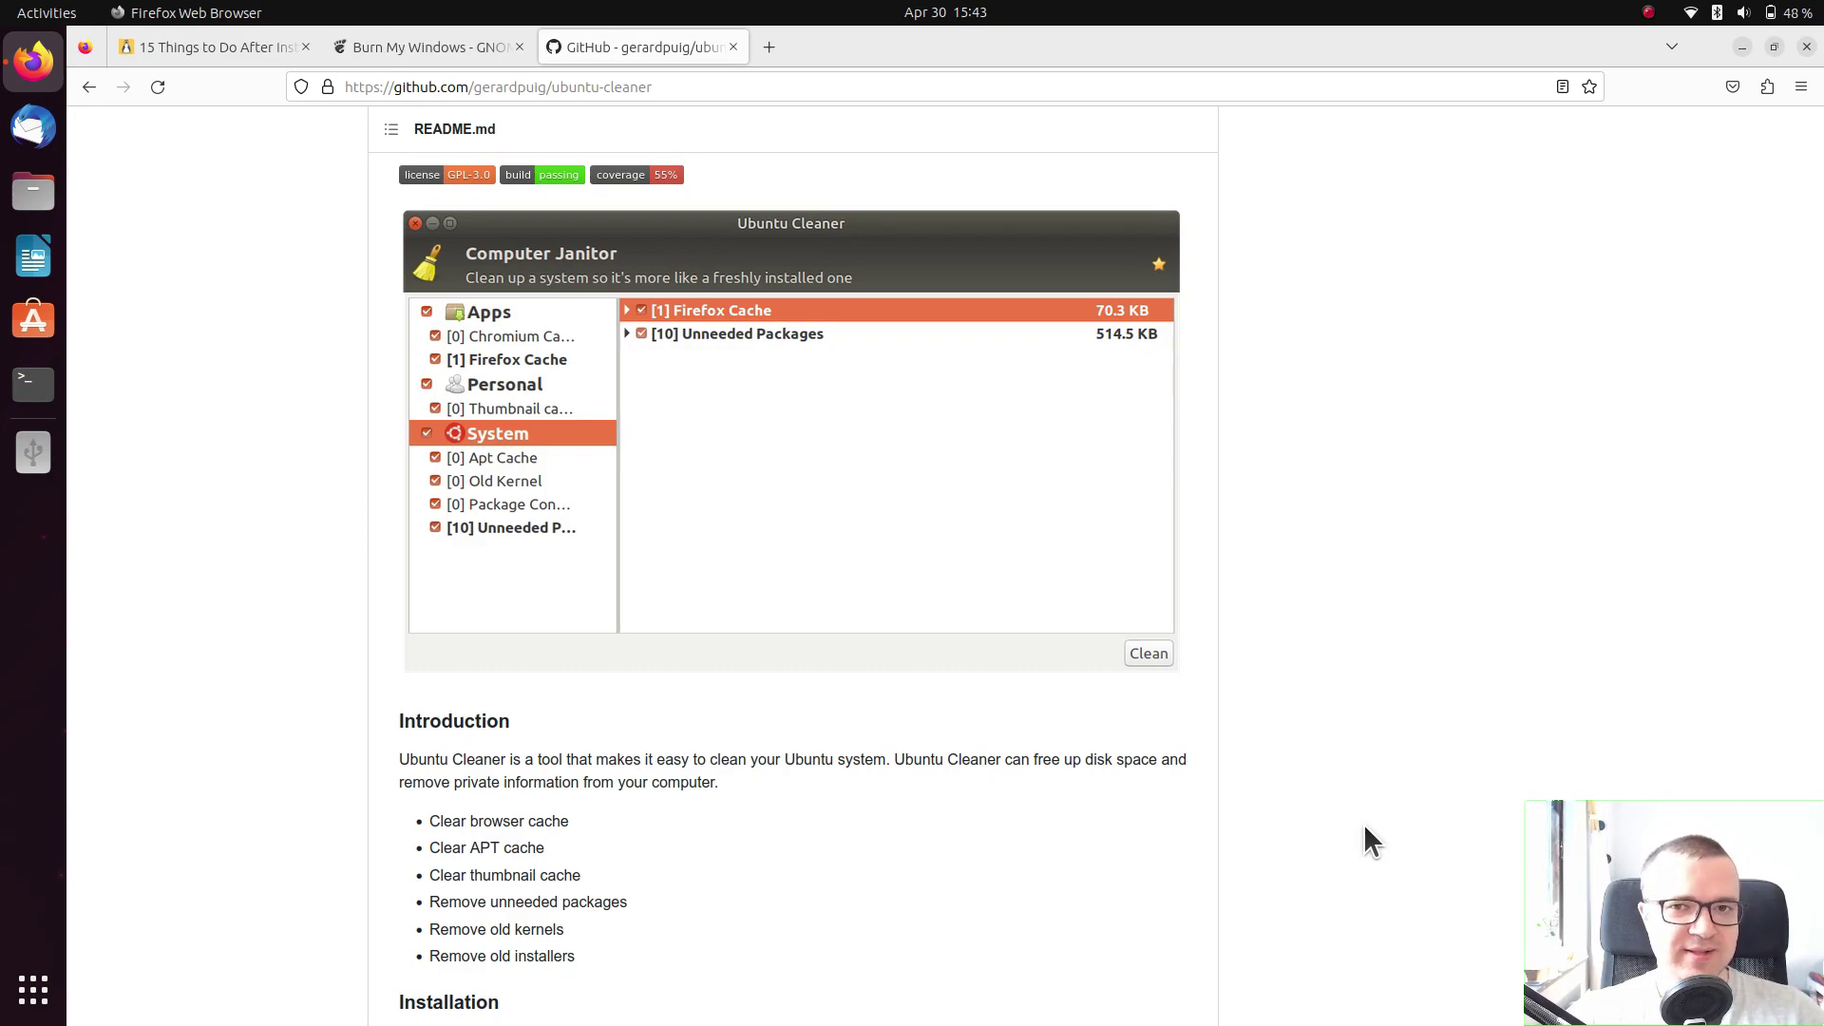
{"action": "scroll", "coordinate": [1364, 823], "scroll_direction": "down", "scroll_amount": 7}
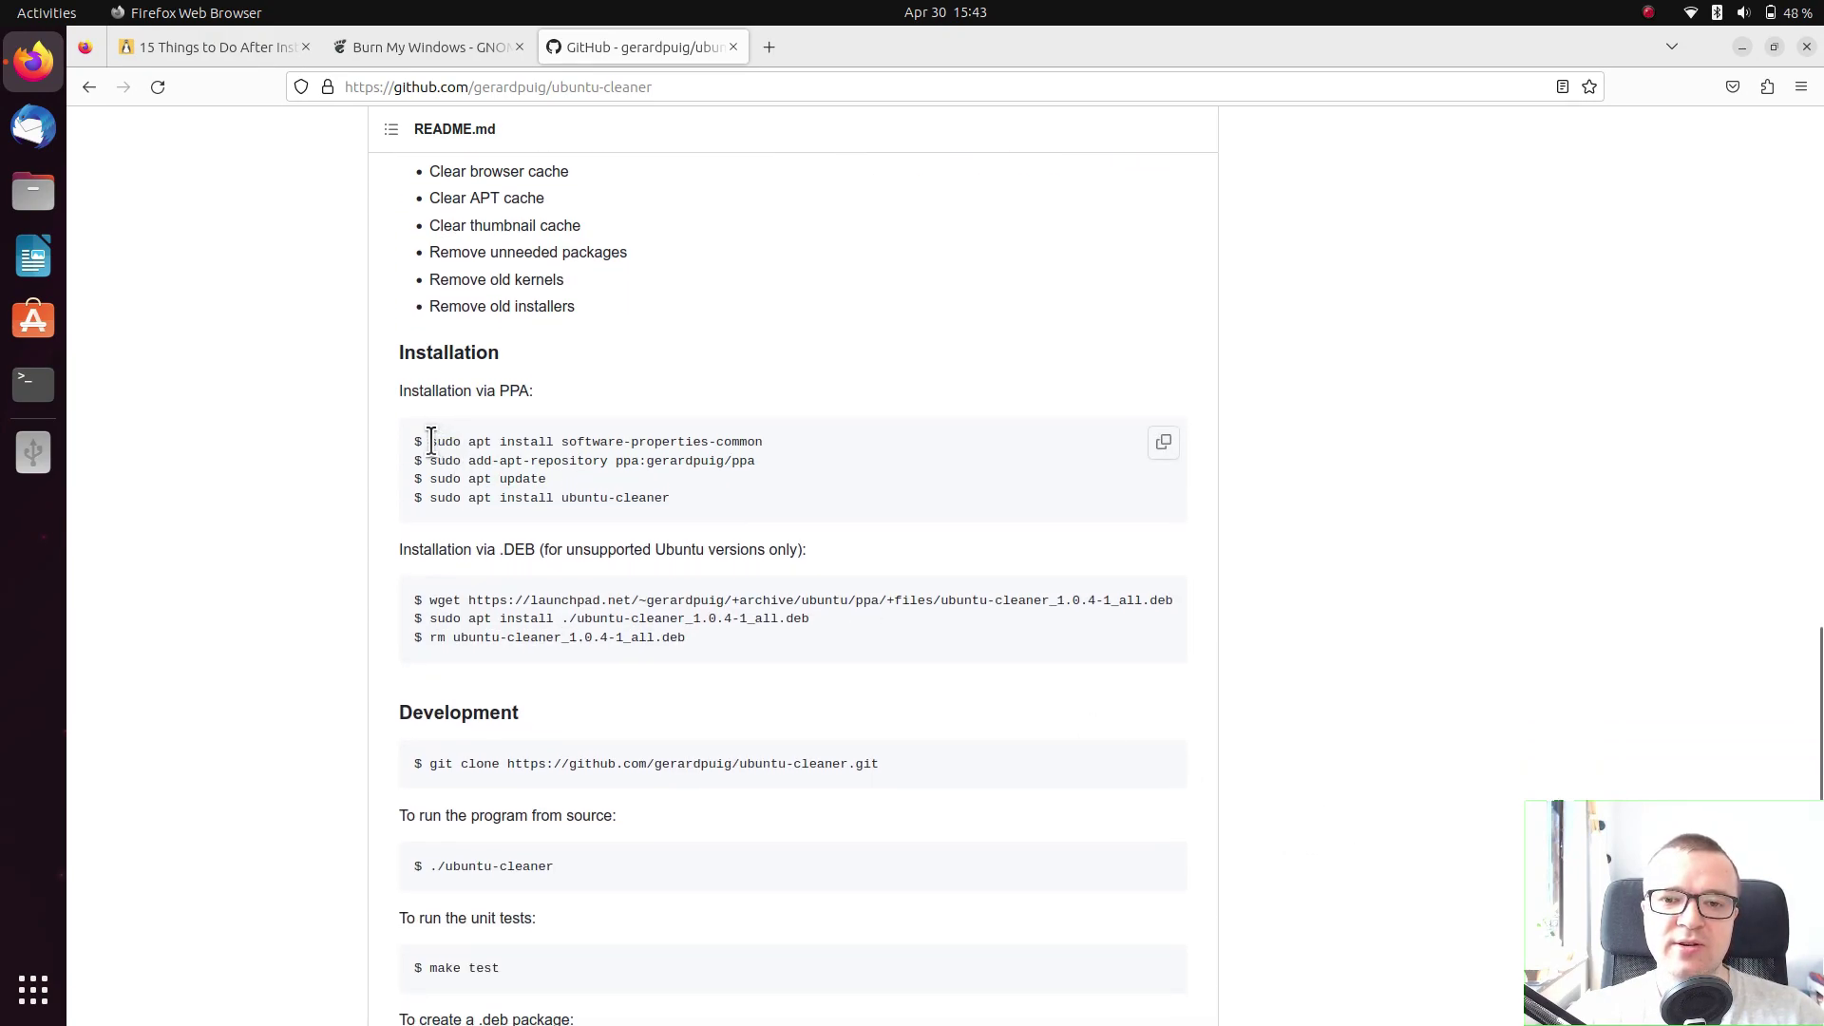
{"action": "left_click_drag", "start_coordinate": [428, 442], "coordinate": [766, 442]}
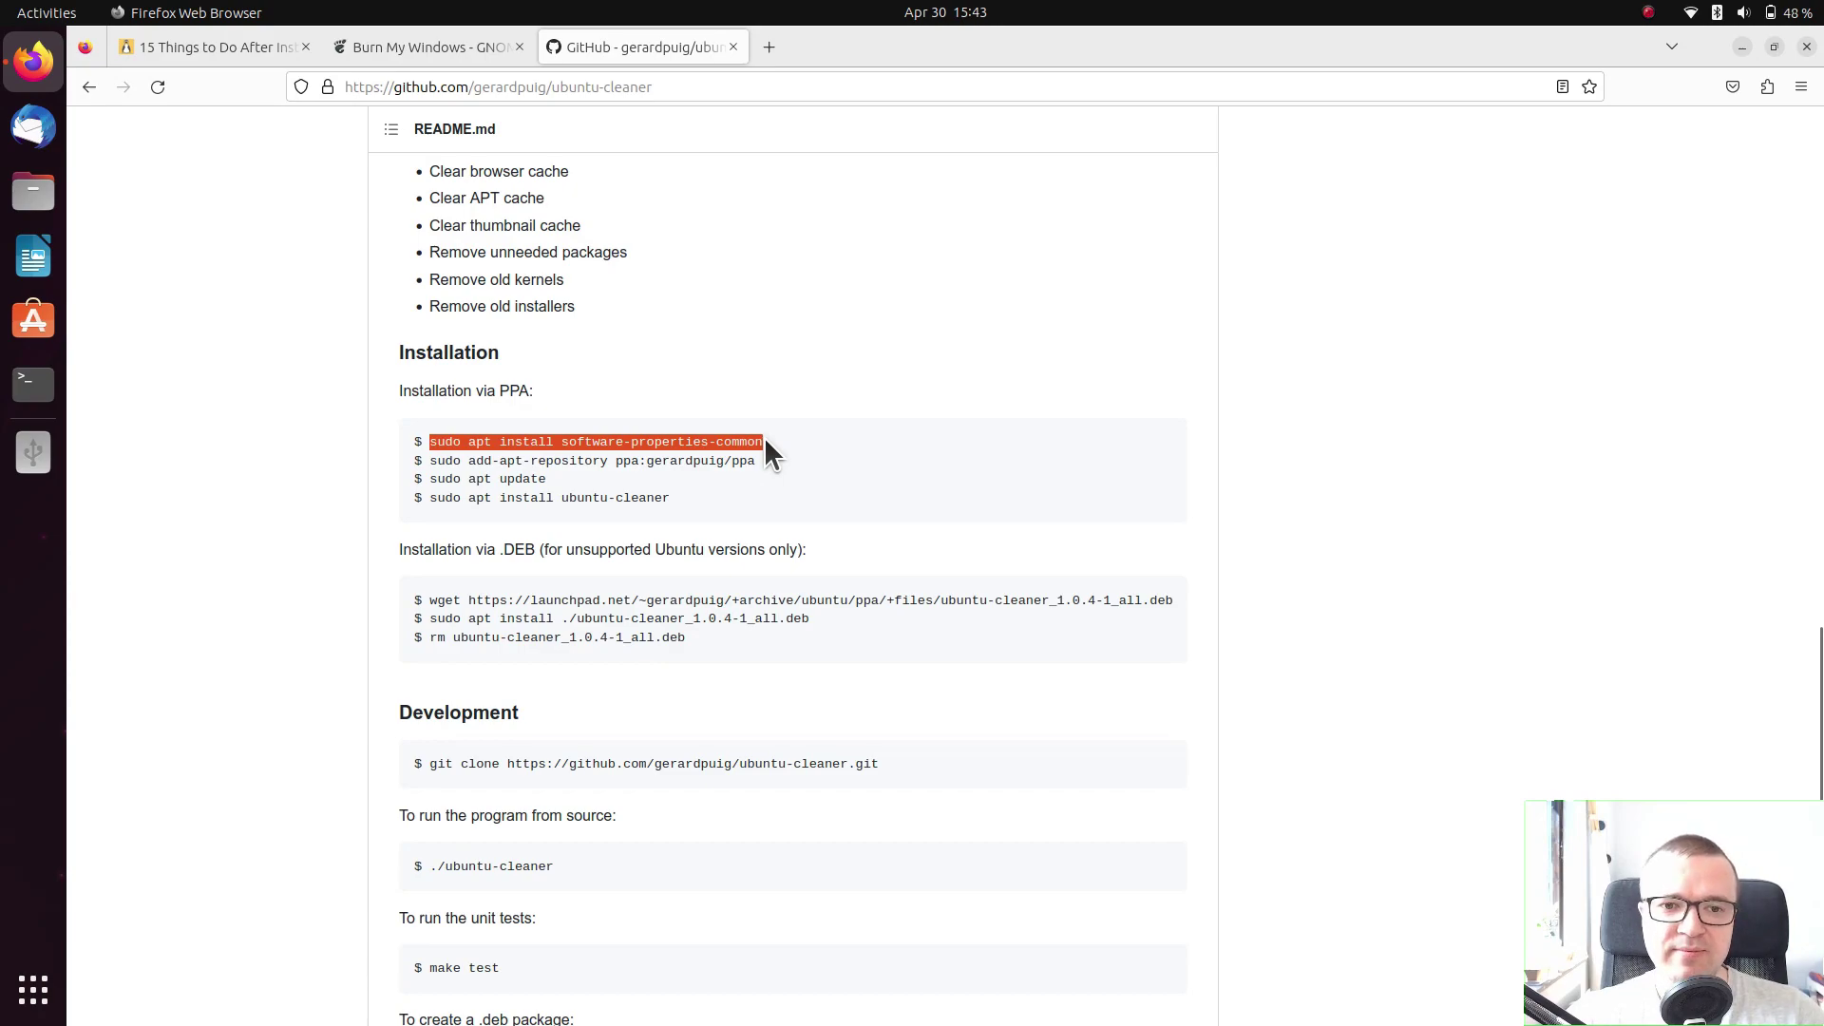
Step: Run the command in a Terminal to add the gerardpuig PPA and install ubuntu-cleaner, then close Terminal and Firefox
{"action": "left_click", "coordinate": [33, 384]}
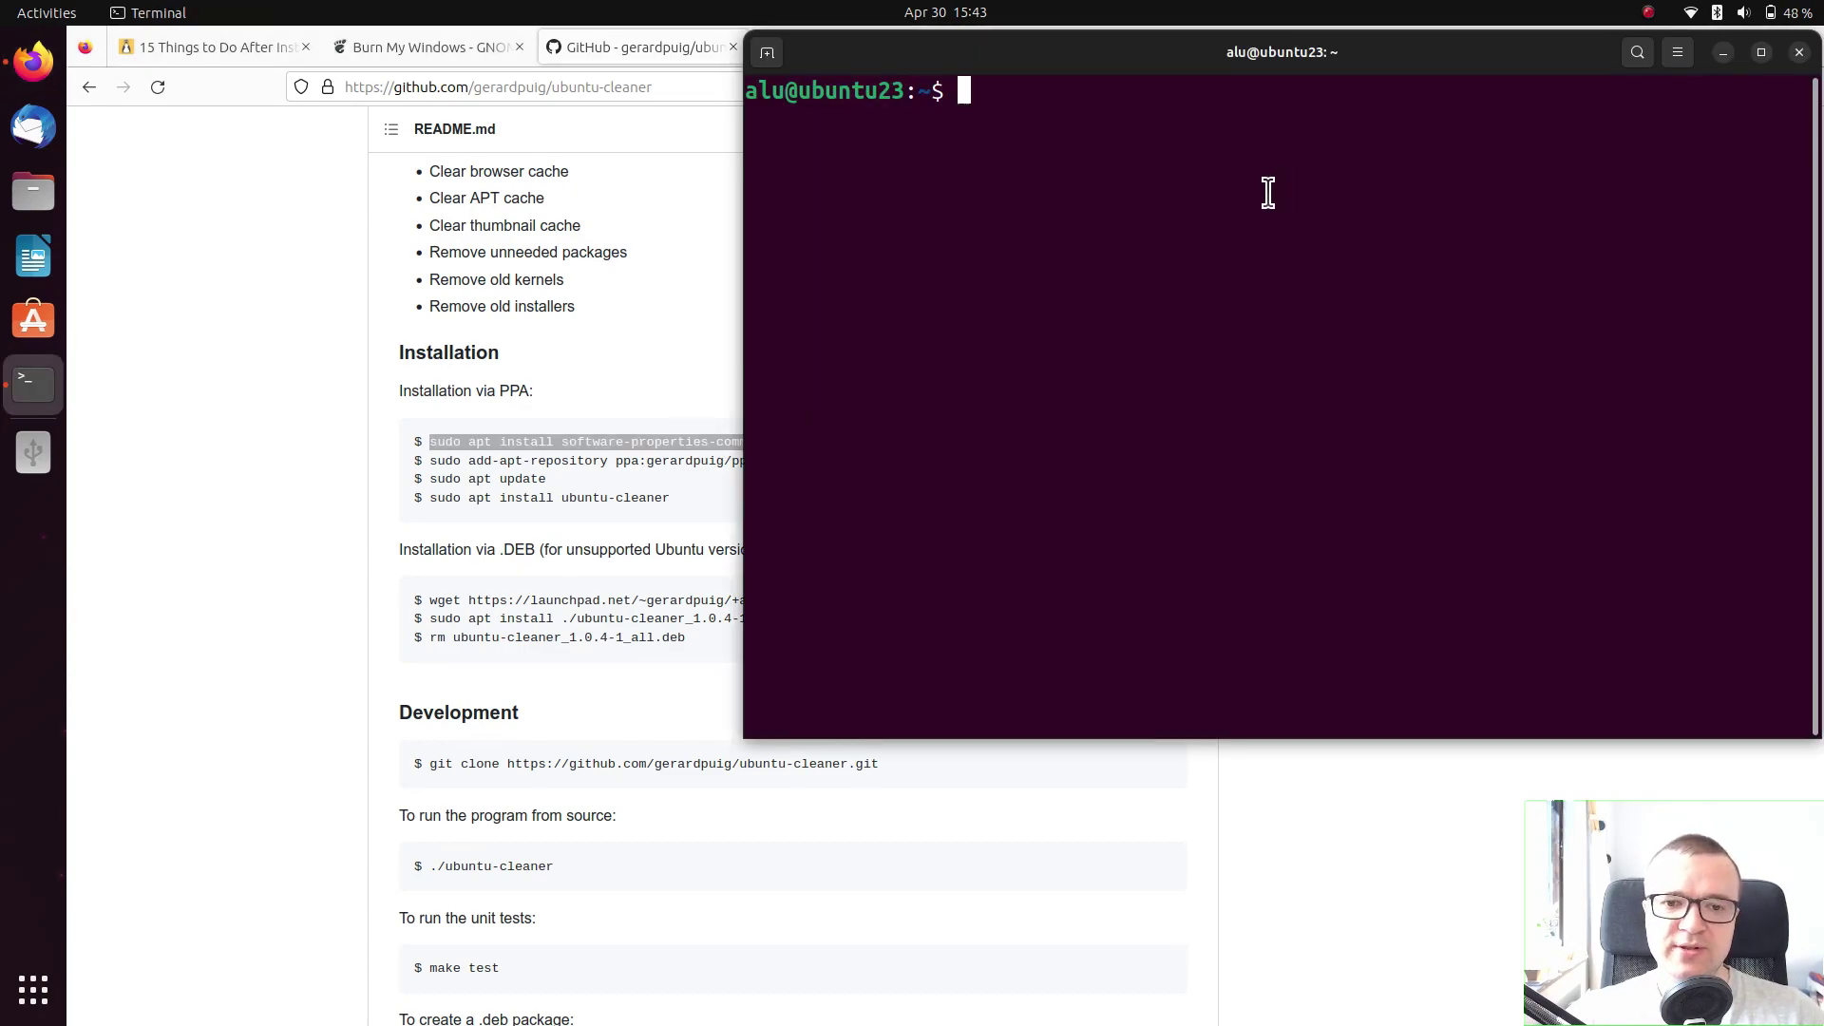
{"action": "key", "text": "ctrl+shift+v"}
{"action": "key", "text": "Return"}
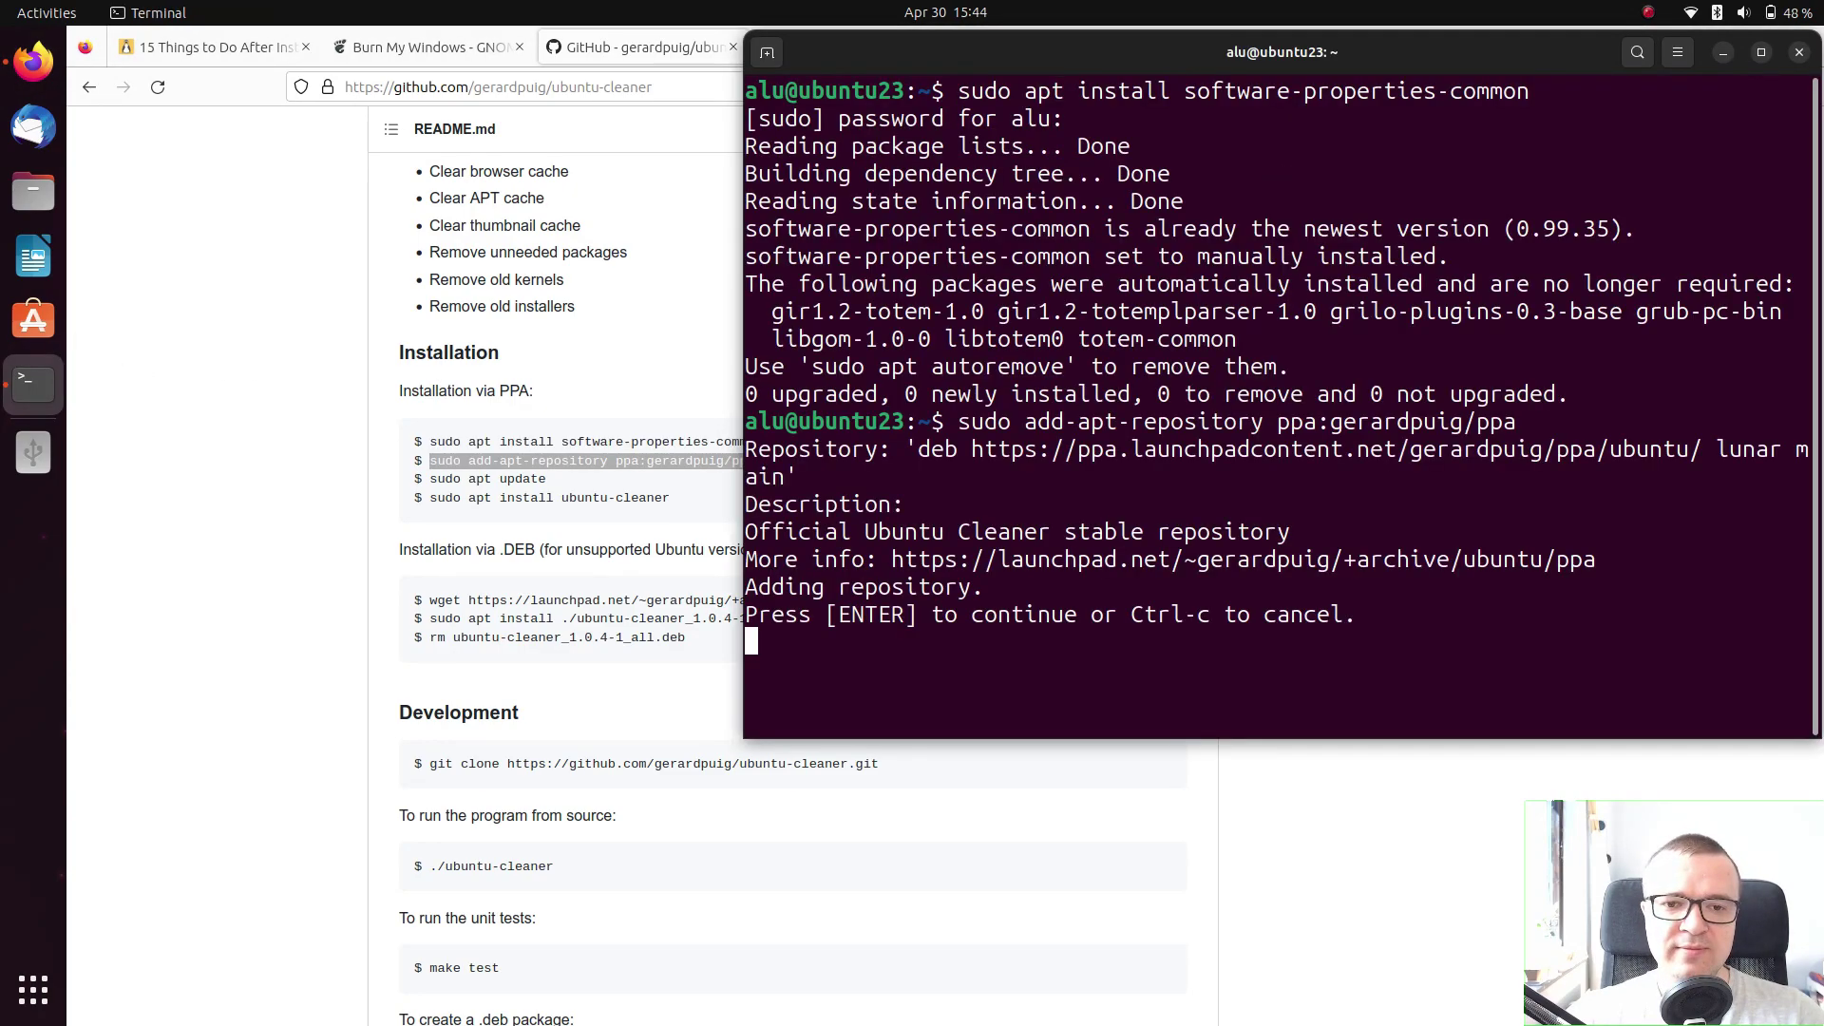
{"action": "key", "text": "Return"}
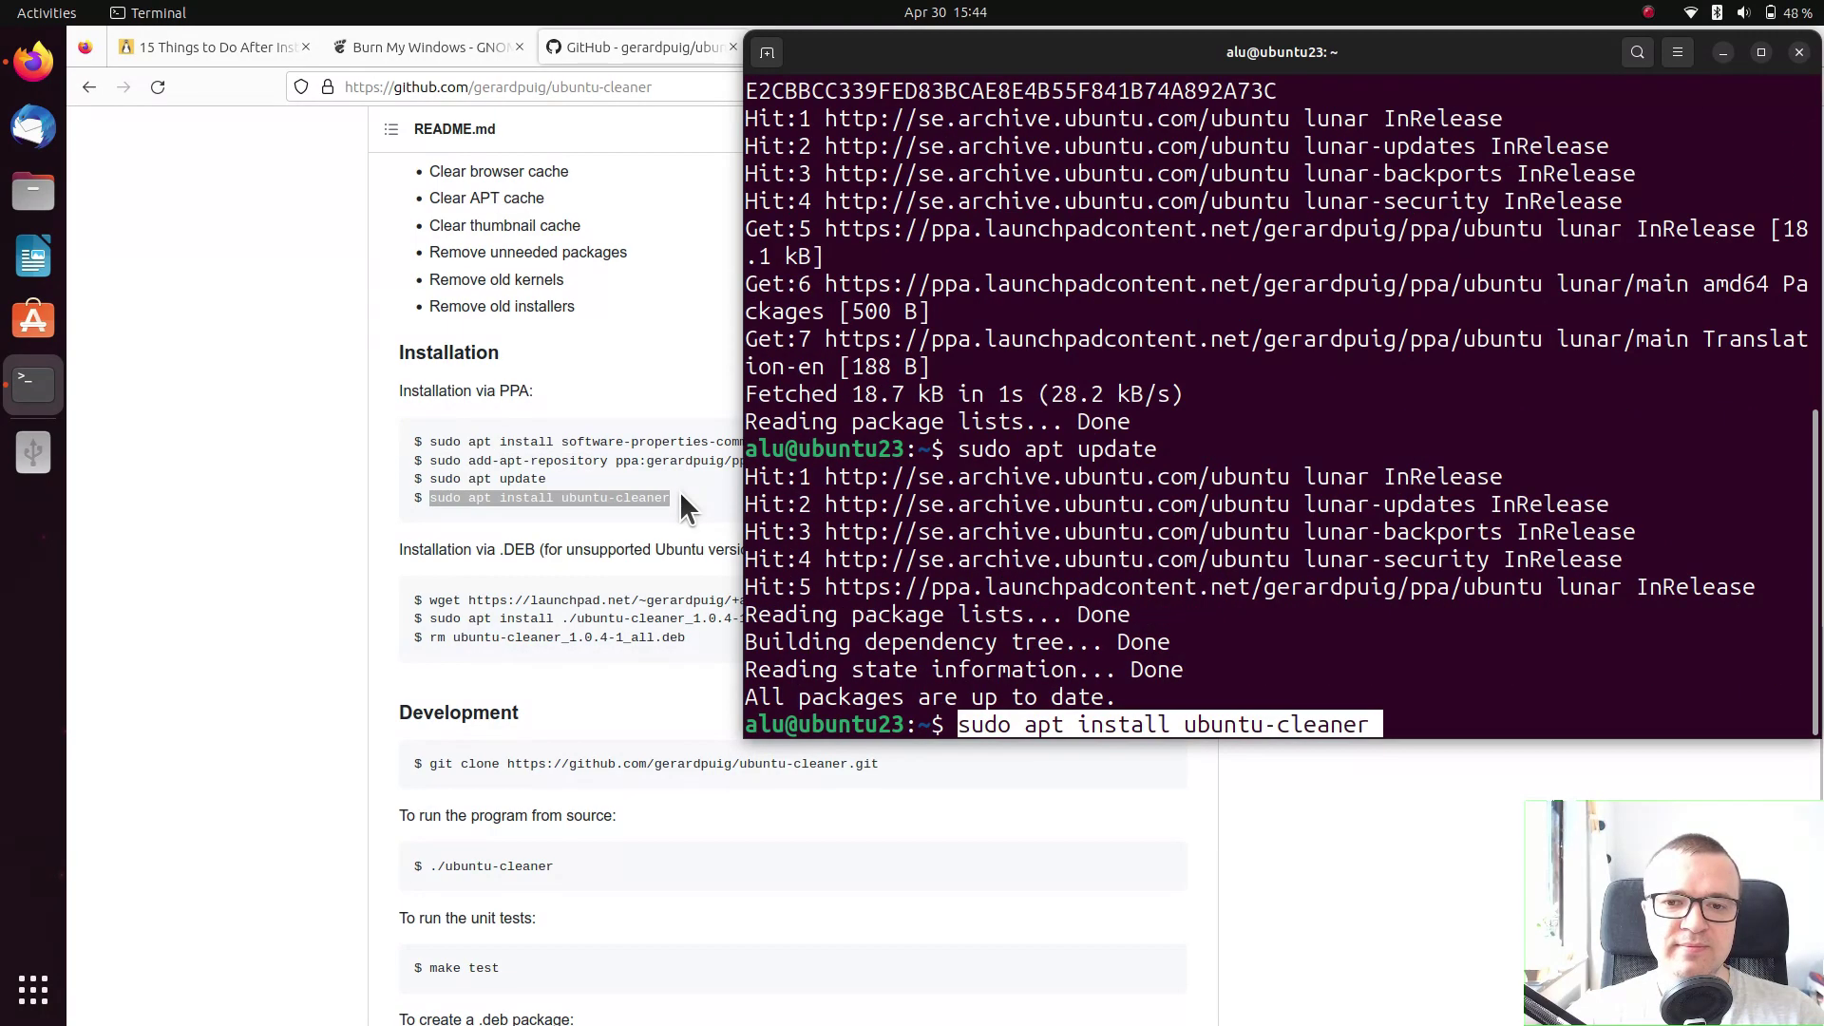
{"action": "key", "text": "Return"}
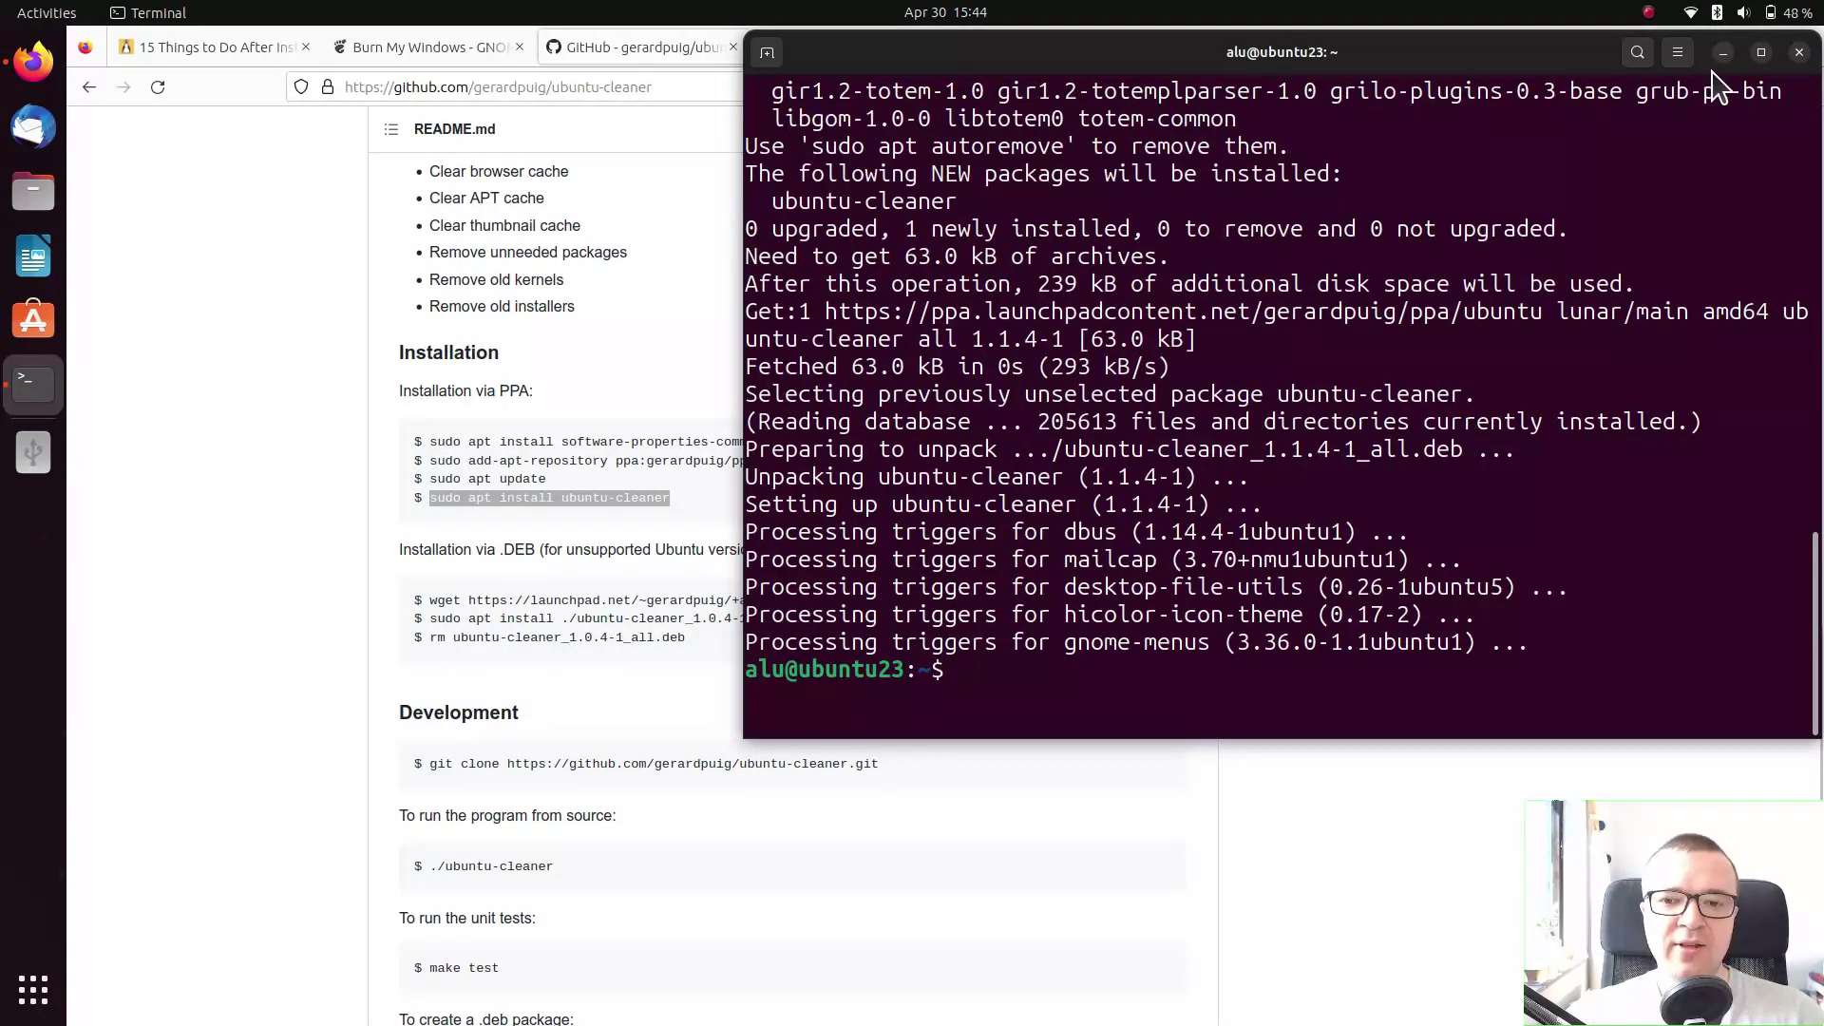
{"action": "left_click", "coordinate": [1800, 52]}
{"action": "left_click", "coordinate": [1806, 46]}
Step: Launch Ubuntu Cleaner by searching 'clean' in the applications overview
{"action": "left_click", "coordinate": [33, 988]}
{"action": "type", "text": "clean"}
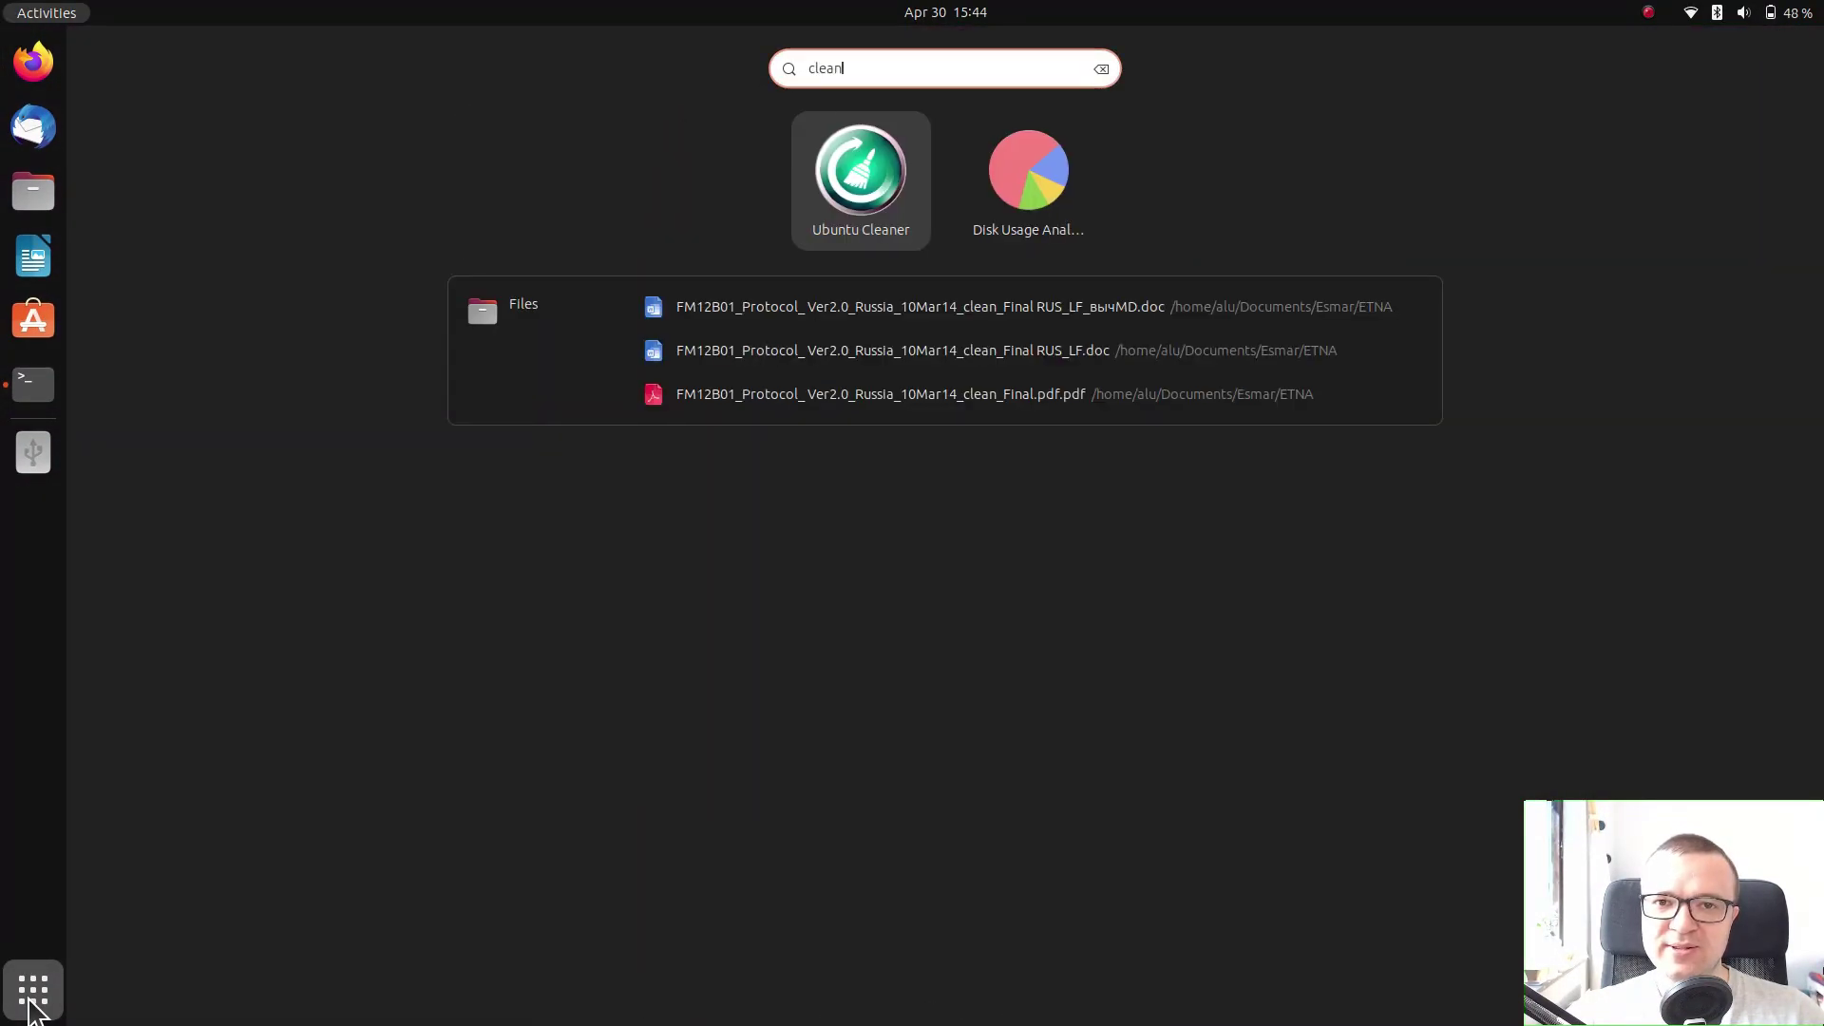
{"action": "key", "text": "Return"}
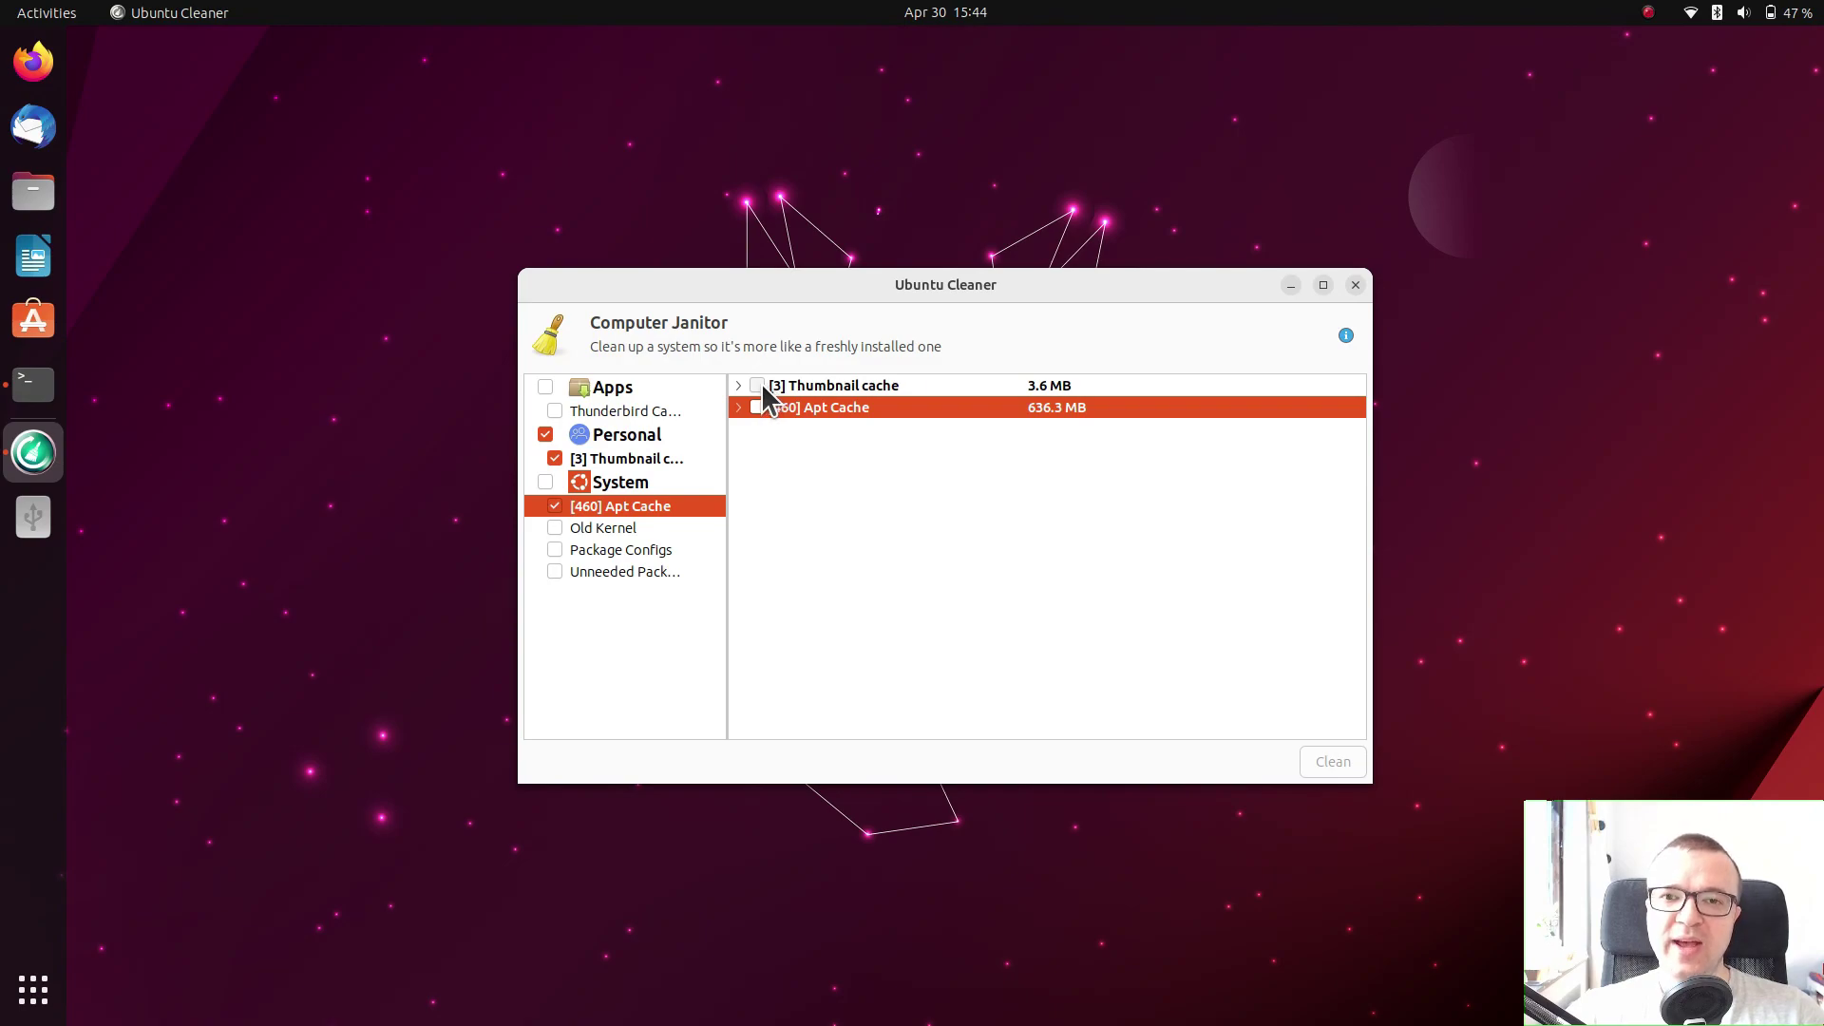
Step: Clean the 3.6 MB thumbnail cache and 636.3 MB APT cache, then close Ubuntu Cleaner
{"action": "left_click", "coordinate": [758, 384]}
{"action": "left_click", "coordinate": [759, 406]}
{"action": "left_click", "coordinate": [1328, 767]}
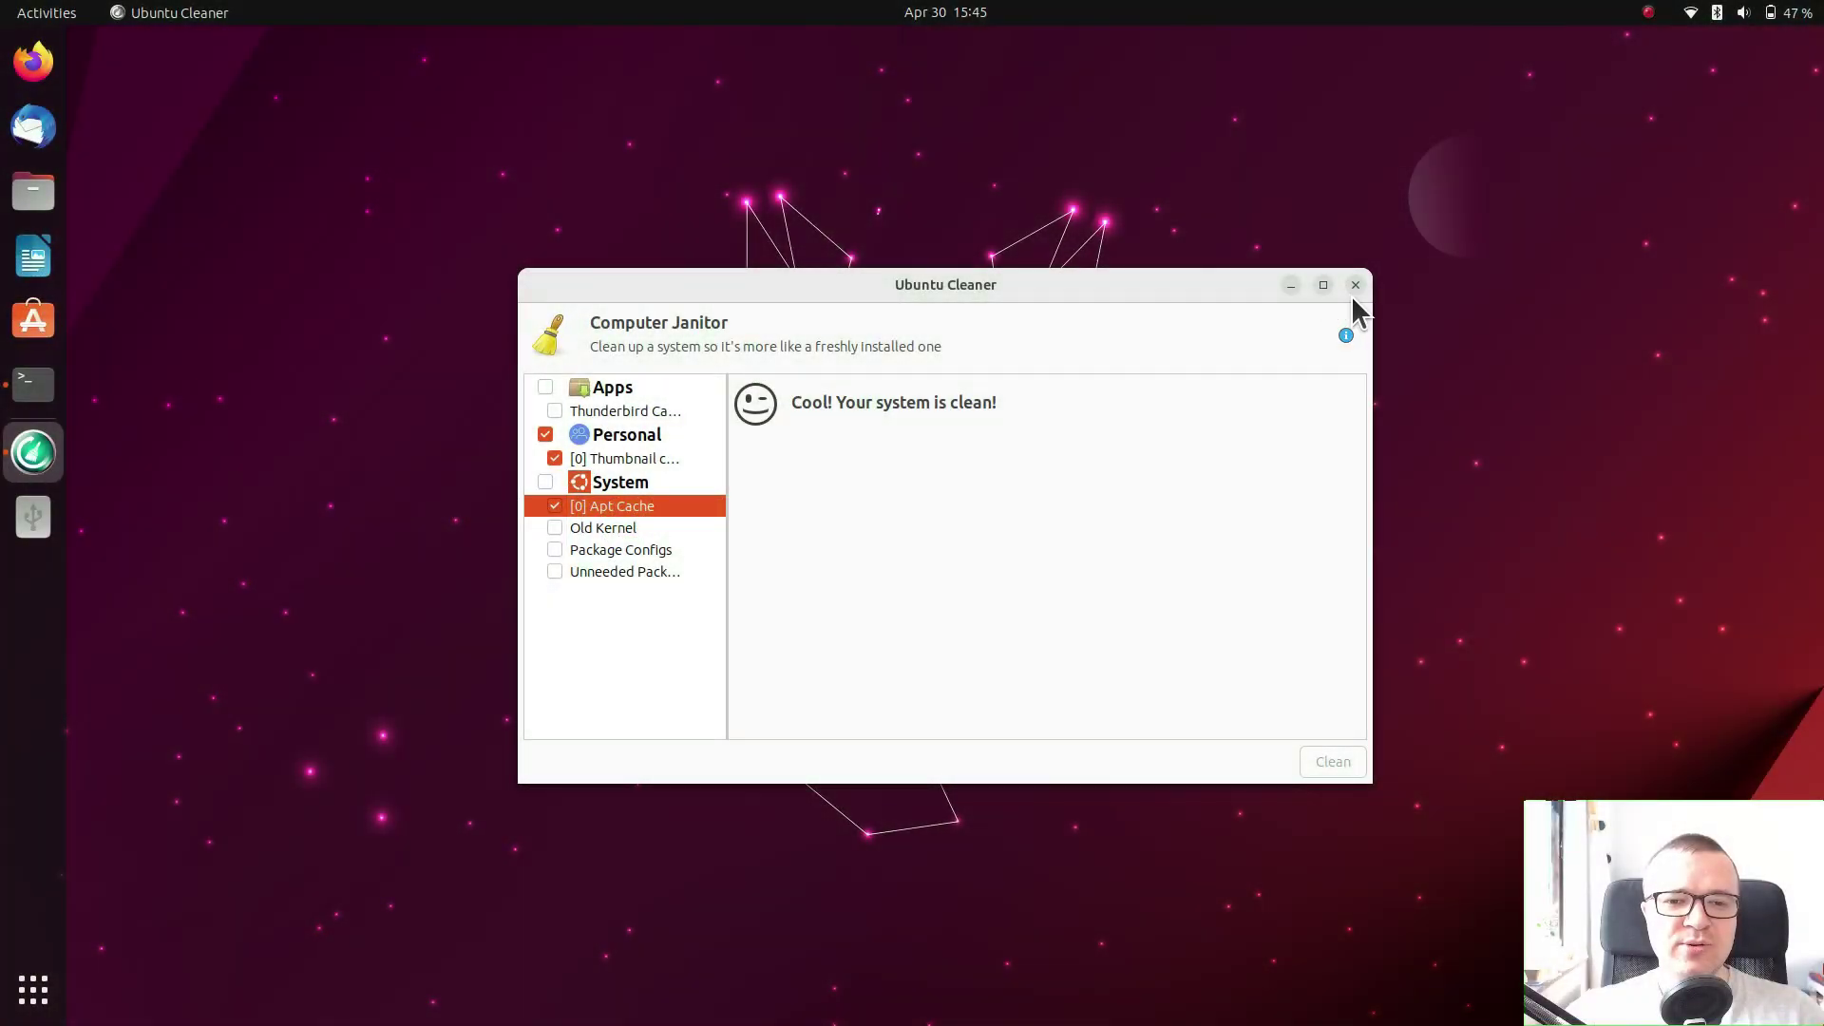
{"action": "left_click", "coordinate": [1353, 286]}
{"action": "left_click", "coordinate": [1757, 12]}
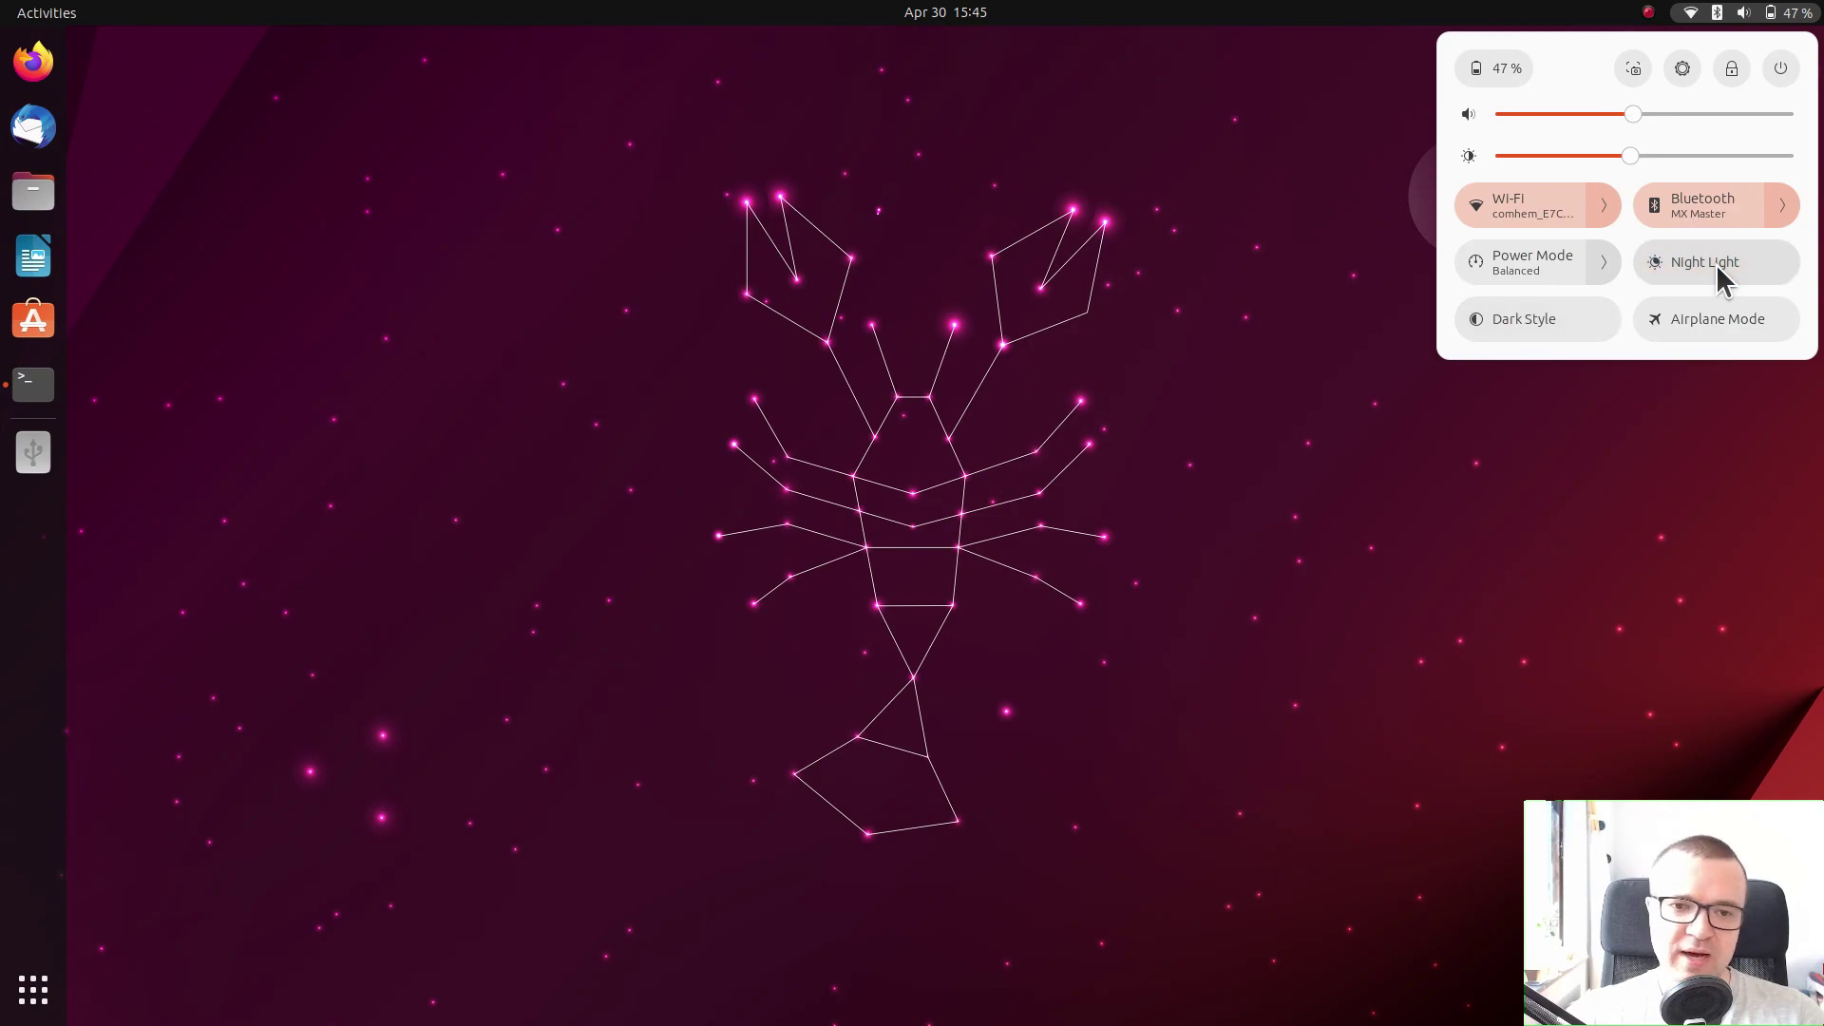
{"action": "left_click", "coordinate": [1552, 316]}
{"action": "left_click", "coordinate": [1553, 316]}
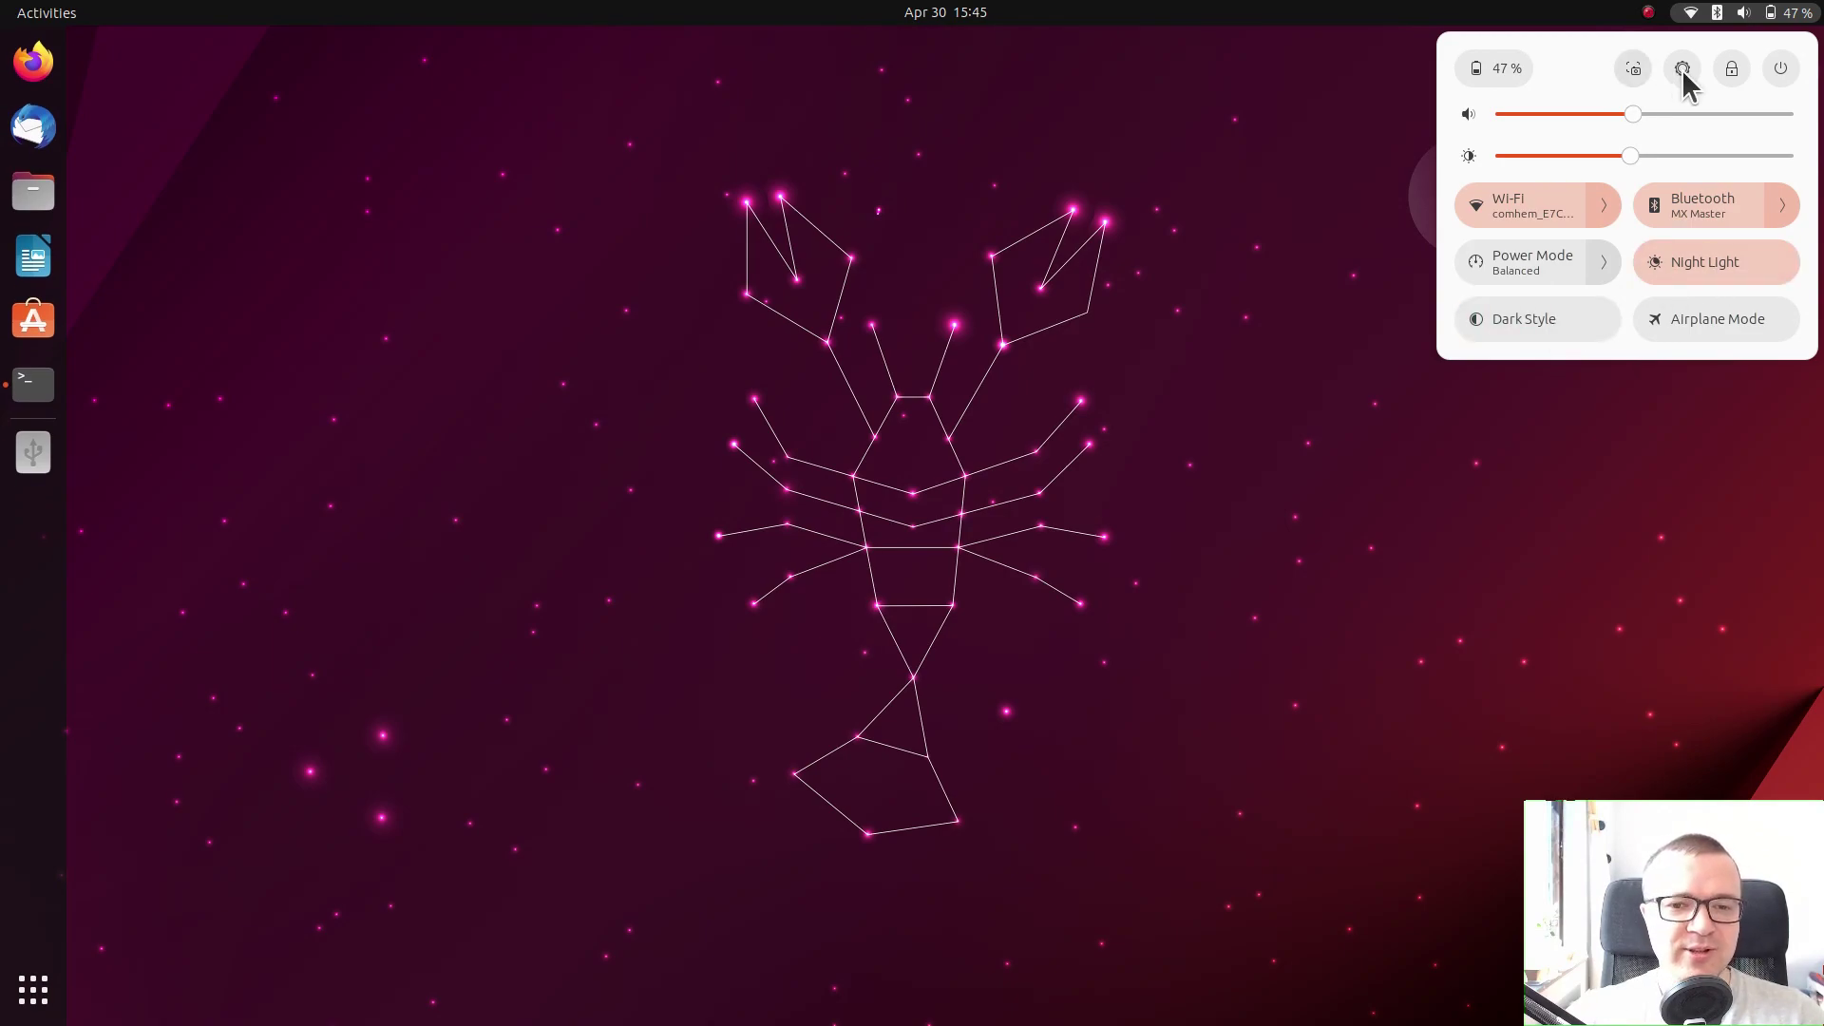
{"action": "left_click", "coordinate": [1682, 68]}
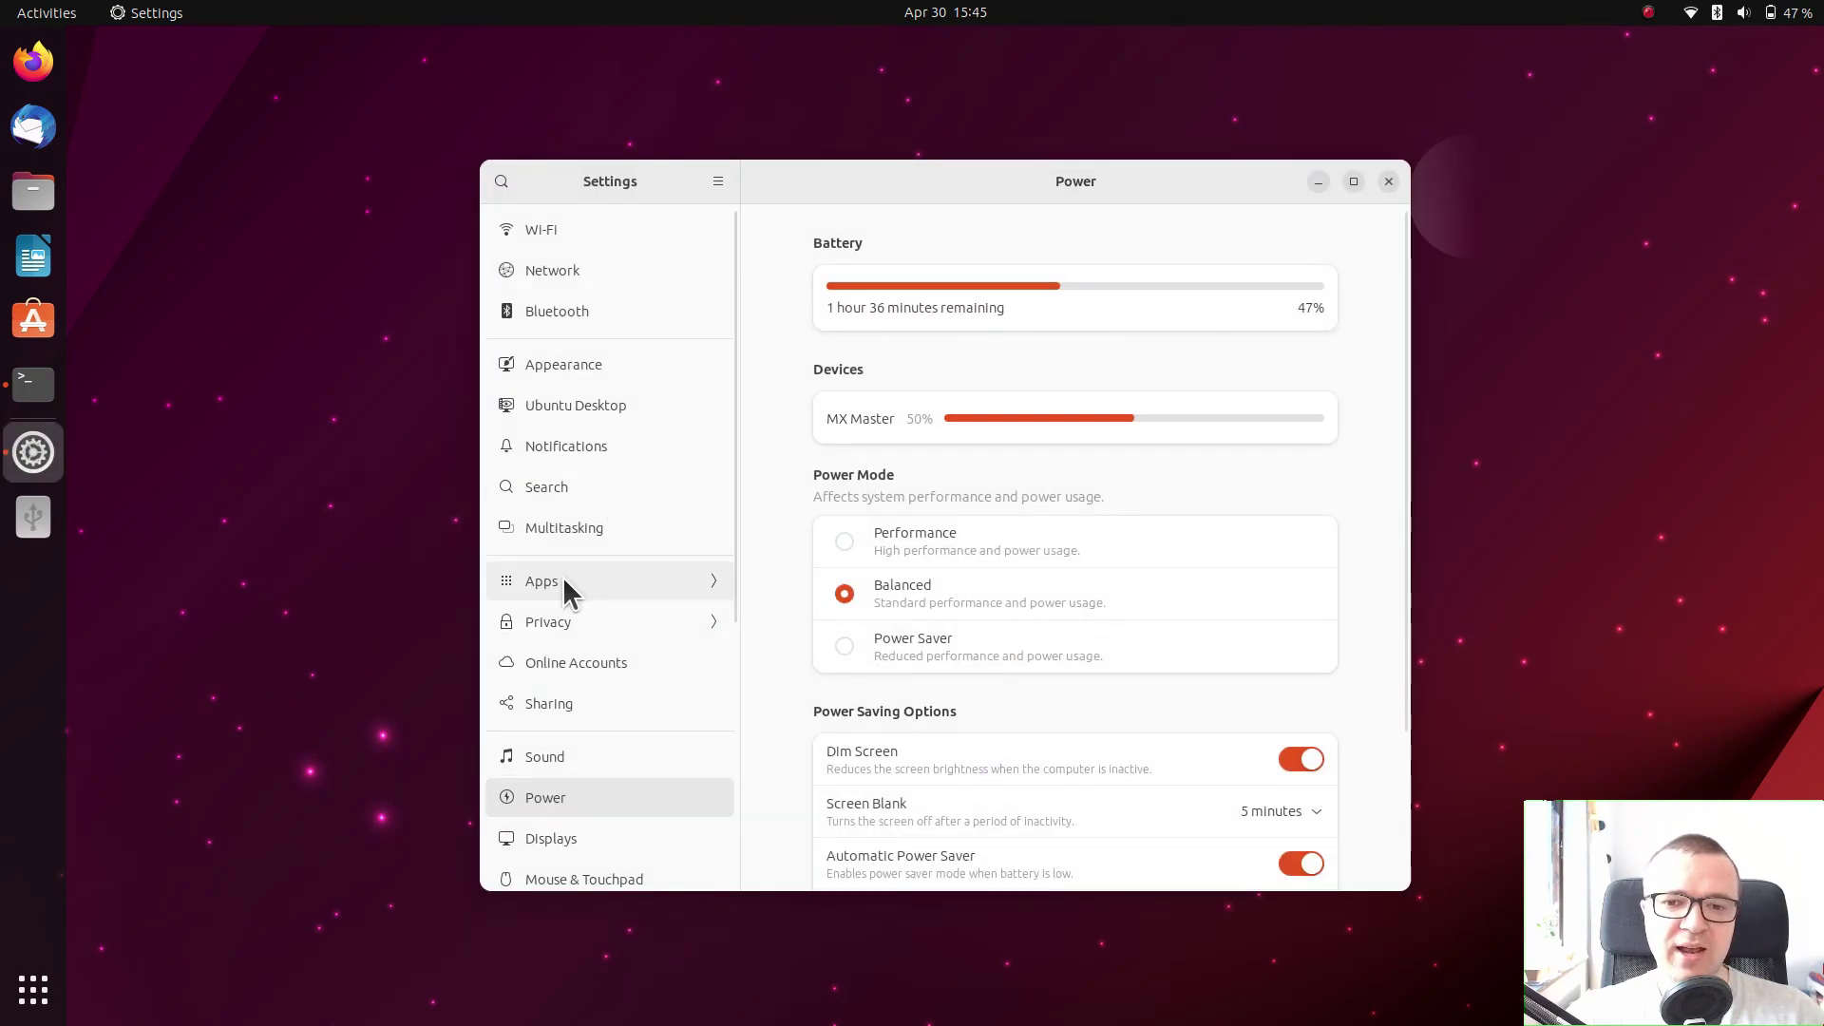
{"action": "left_click", "coordinate": [564, 836]}
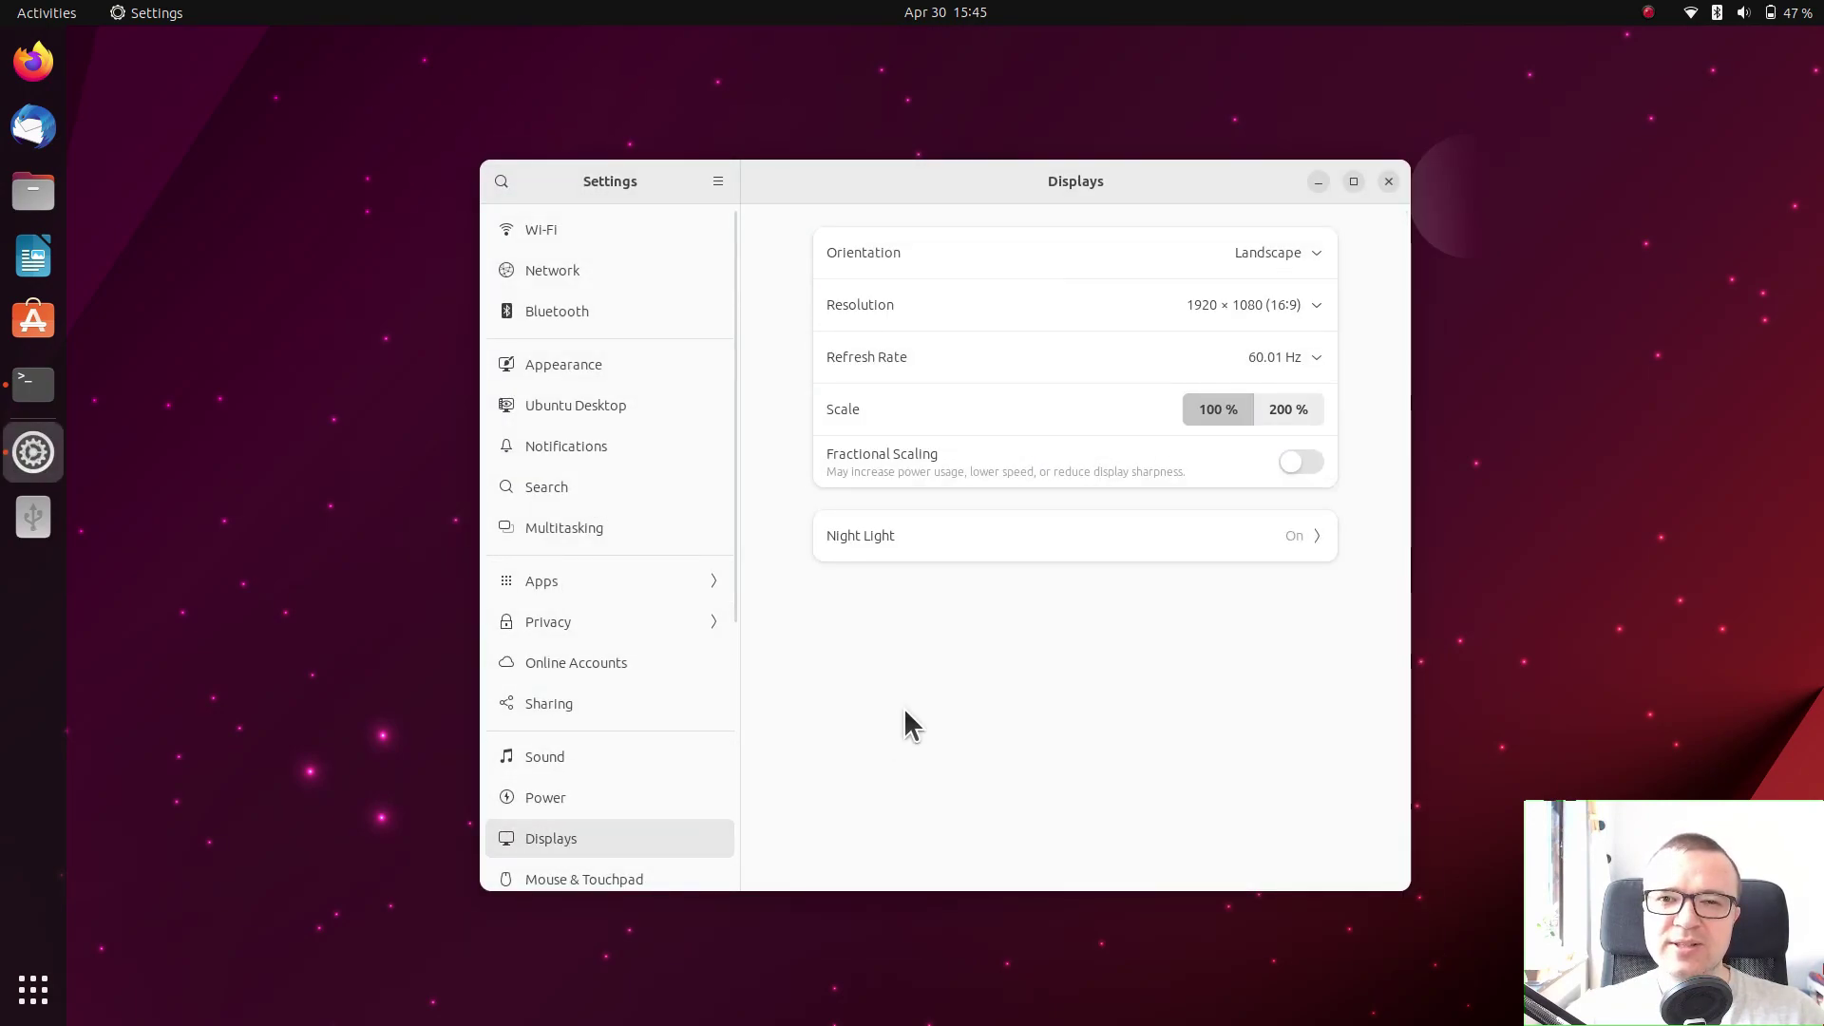
{"action": "left_click", "coordinate": [1302, 461]}
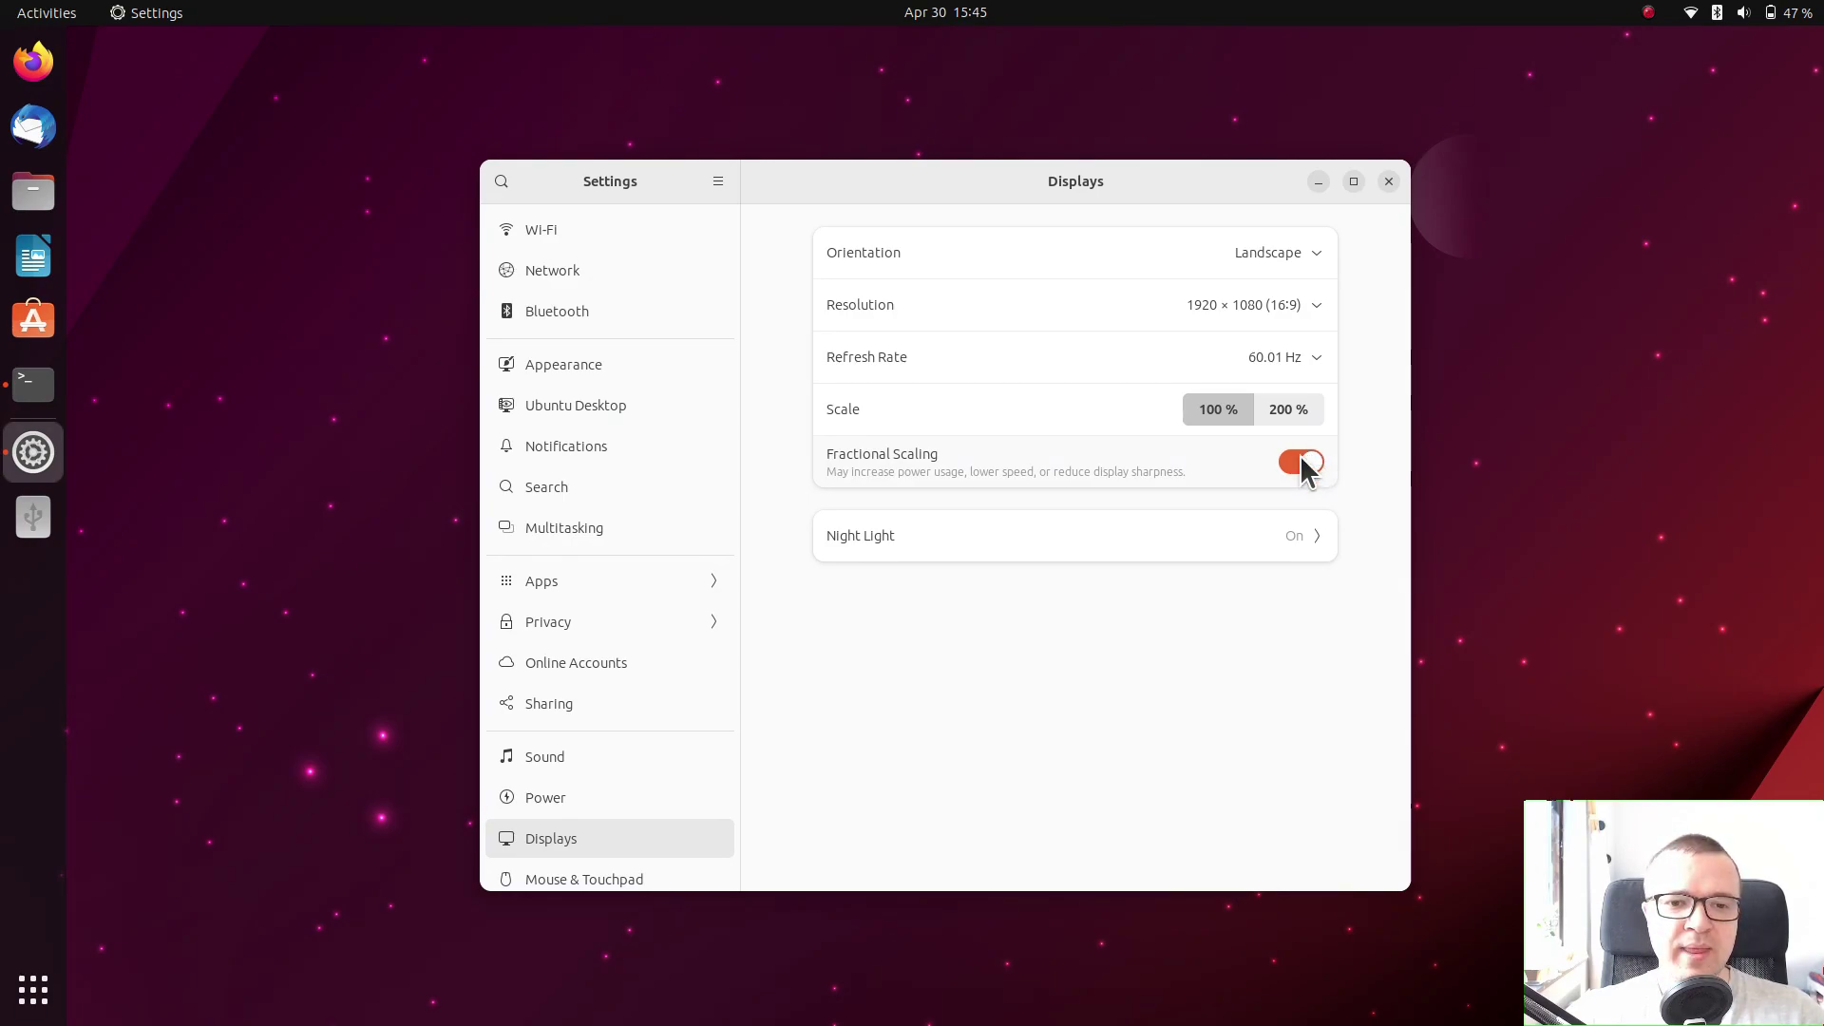
{"action": "left_click", "coordinate": [1301, 459]}
{"action": "left_click", "coordinate": [785, 183]}
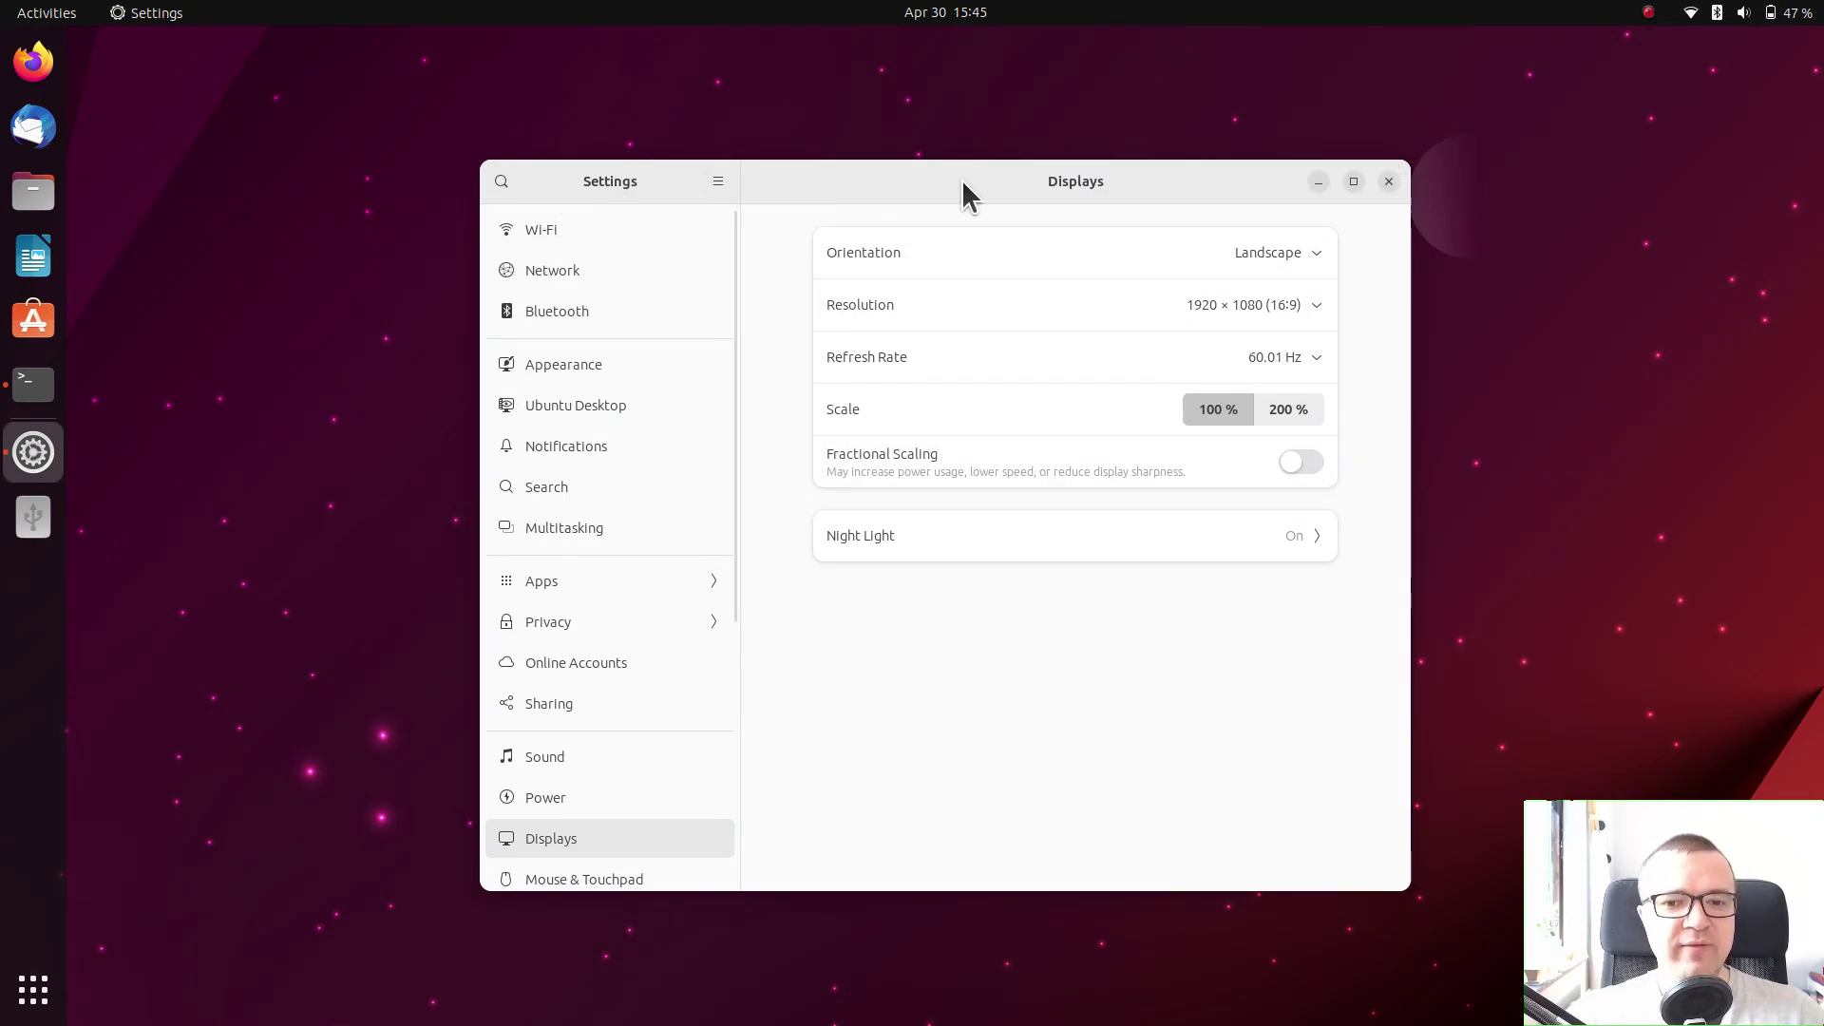
{"action": "left_click", "coordinate": [1387, 179]}
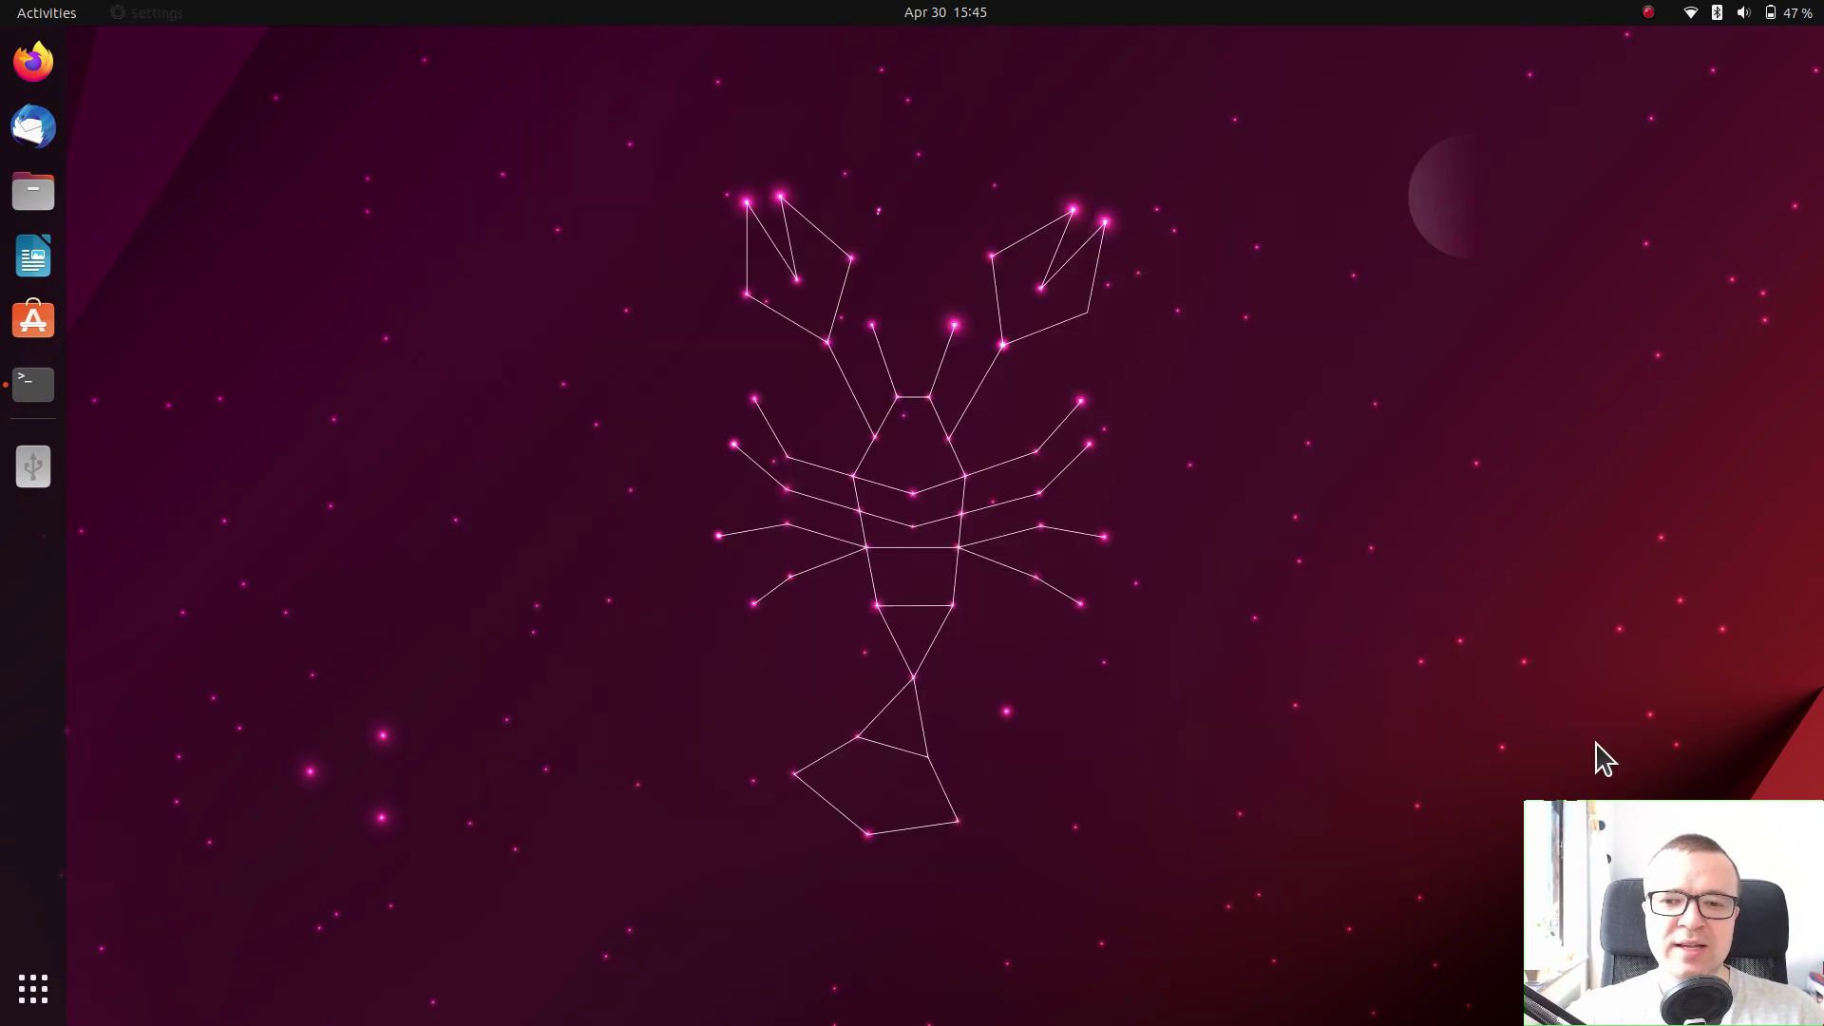